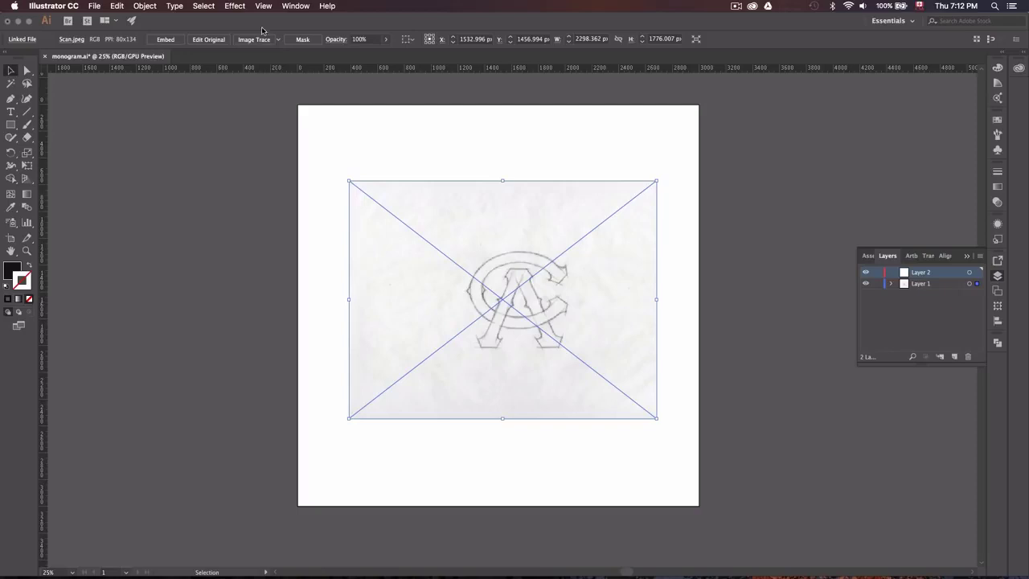
Step: Fade and lock the pencil scan on Layer 1, zoom to 66.67%, and guide the C's top edge
key(Return)
key(super+shift+a)
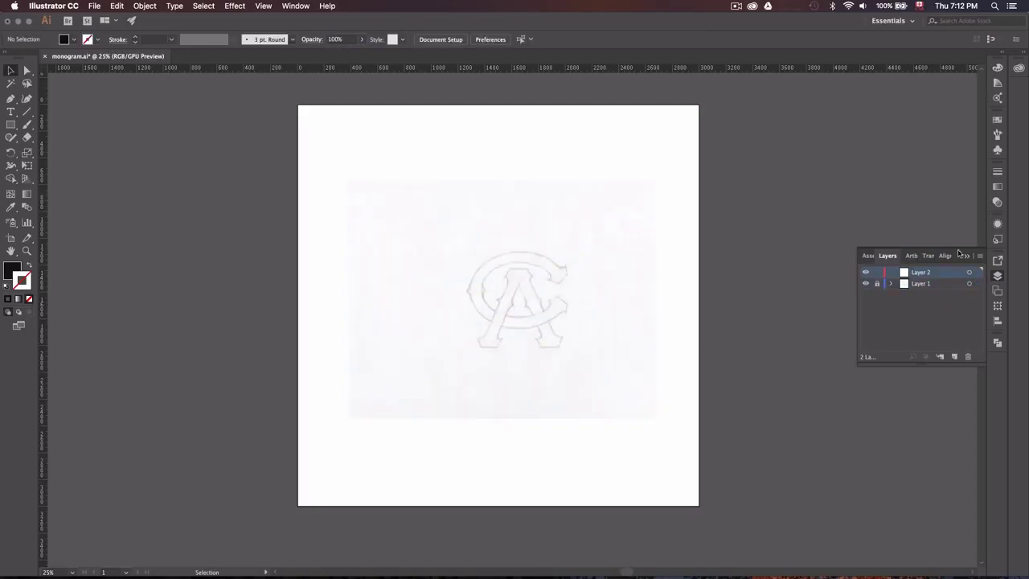
key(super+equal)
key(super+equal)
key(super+equal)
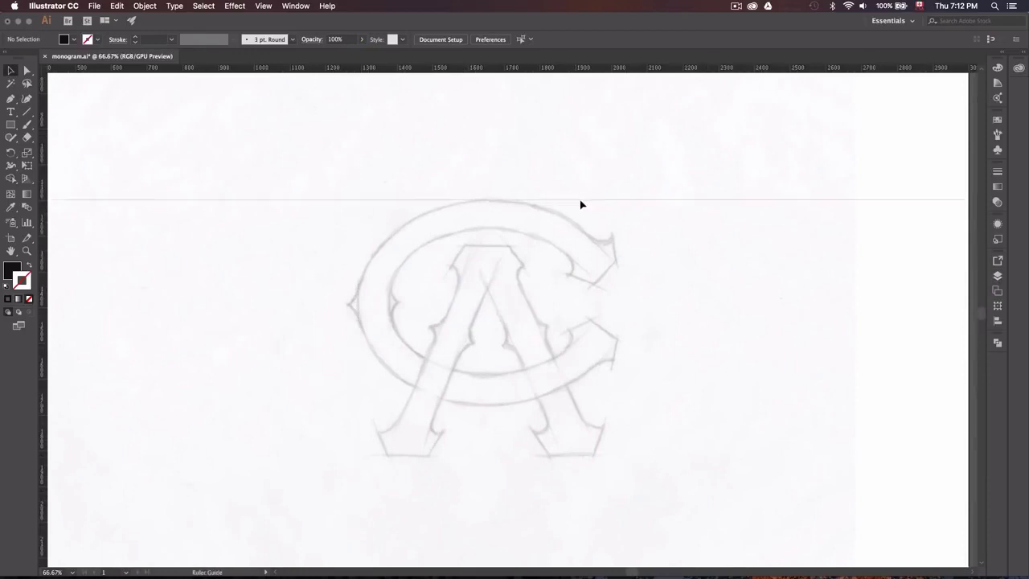
drag(624, 404, 622, 405)
Step: Draw an ellipse on the C's outer edge and a smaller centred copy on its inner edge
key(l)
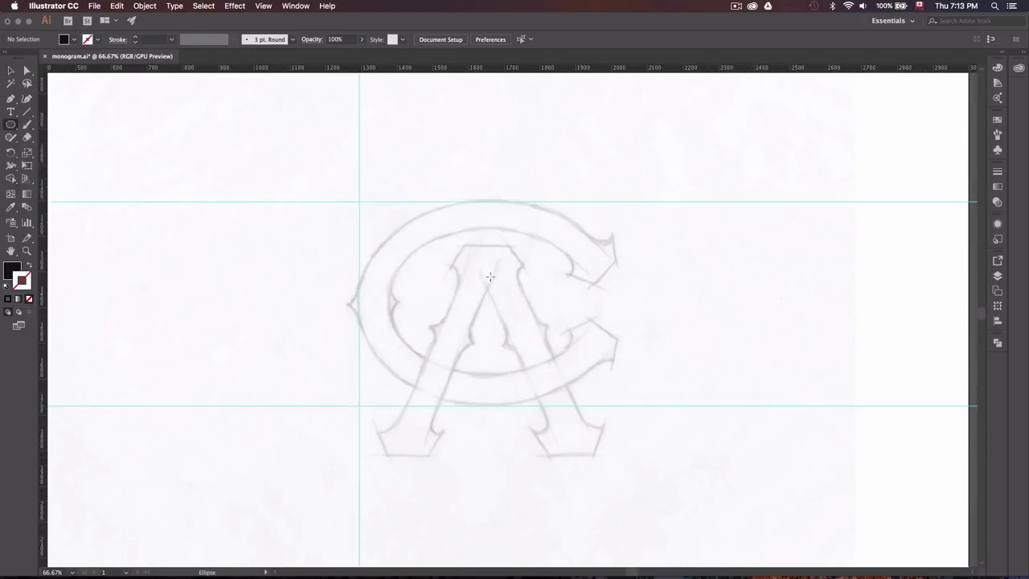
drag(674, 435, 619, 405)
click(12, 72)
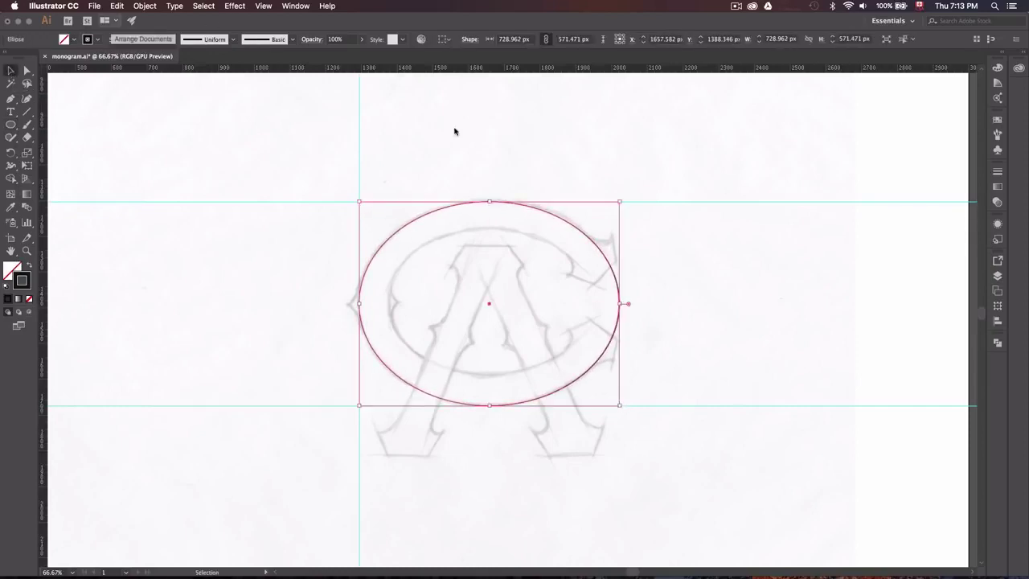
key(super+c)
key(super+f)
drag(619, 201, 590, 230)
drag(489, 225, 488, 231)
Step: Fill both ellipses black and subtract the inner one with Pathfinder Minus Front to make a ring
click(681, 262)
drag(535, 363, 534, 363)
key(shift+x)
key(super+shift+F9)
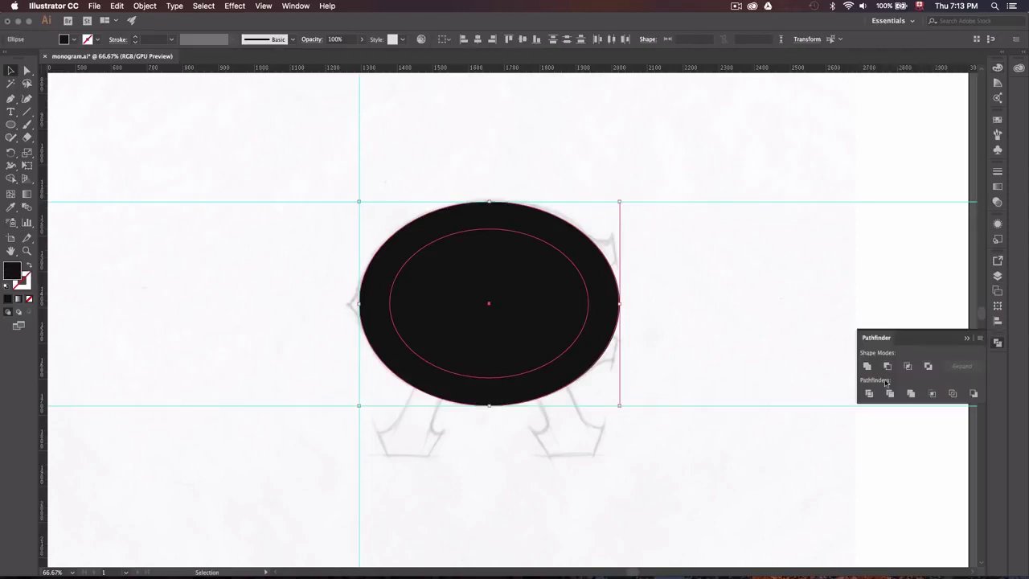
click(887, 365)
click(744, 301)
Step: Cut a 45°-rotated square from the ring's right side to form the C
drag(795, 291, 720, 297)
drag(12, 124, 68, 121)
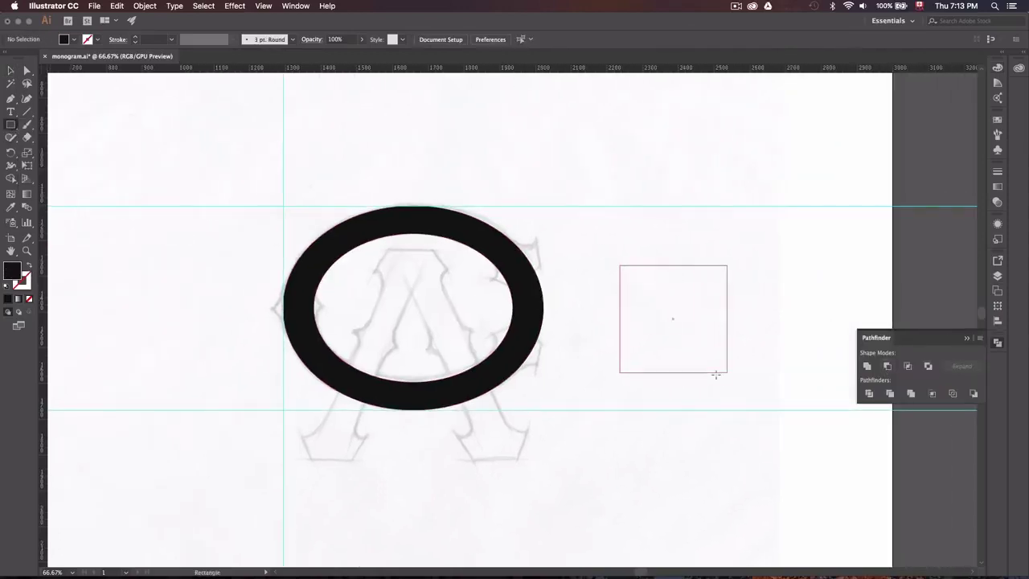
mouse_move(620, 266)
mouse_down()
mouse_move(726, 373)
mouse_move(677, 239)
mouse_up()
drag(670, 304, 549, 288)
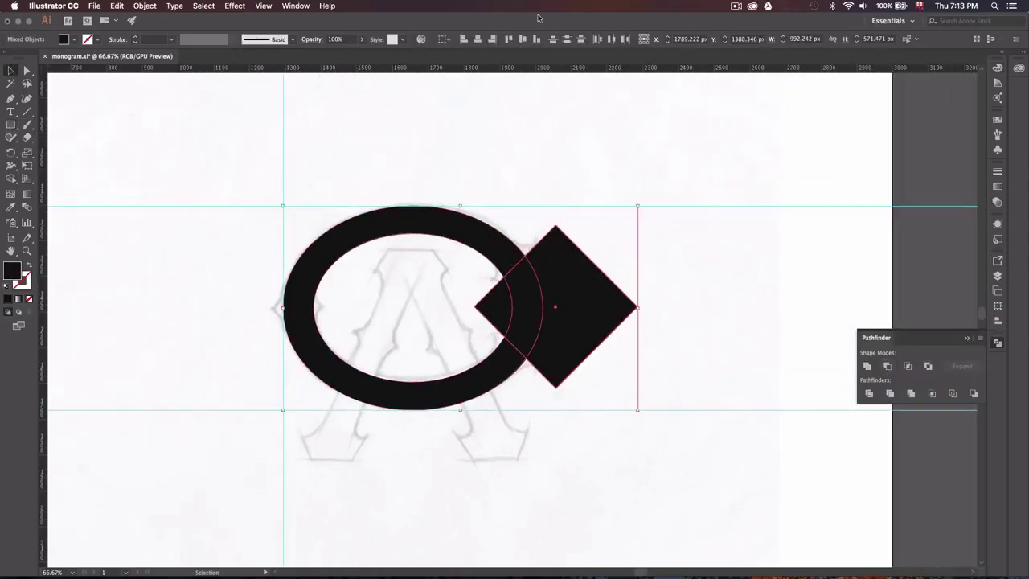
key(super+a)
click(887, 366)
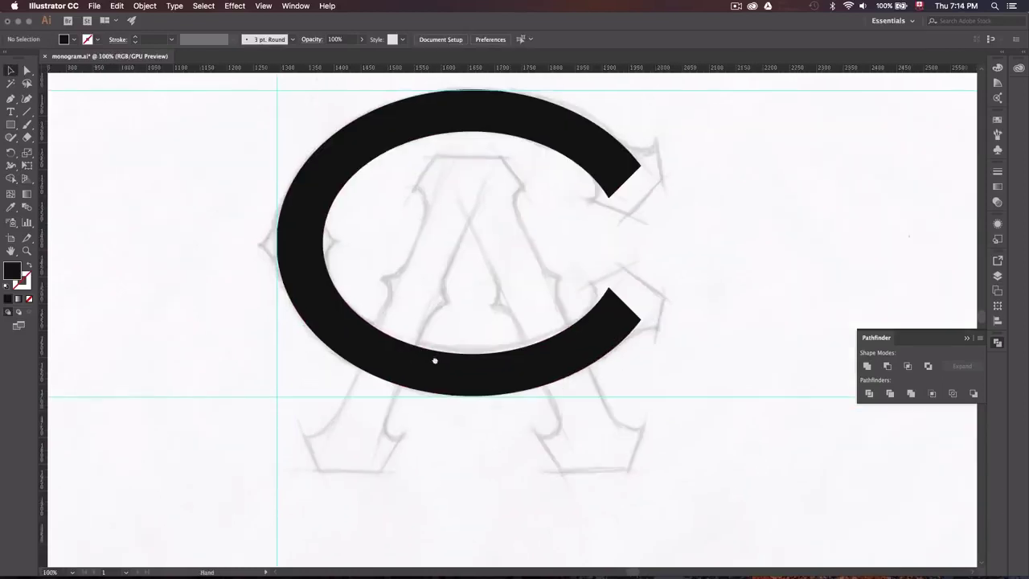
key(super+1)
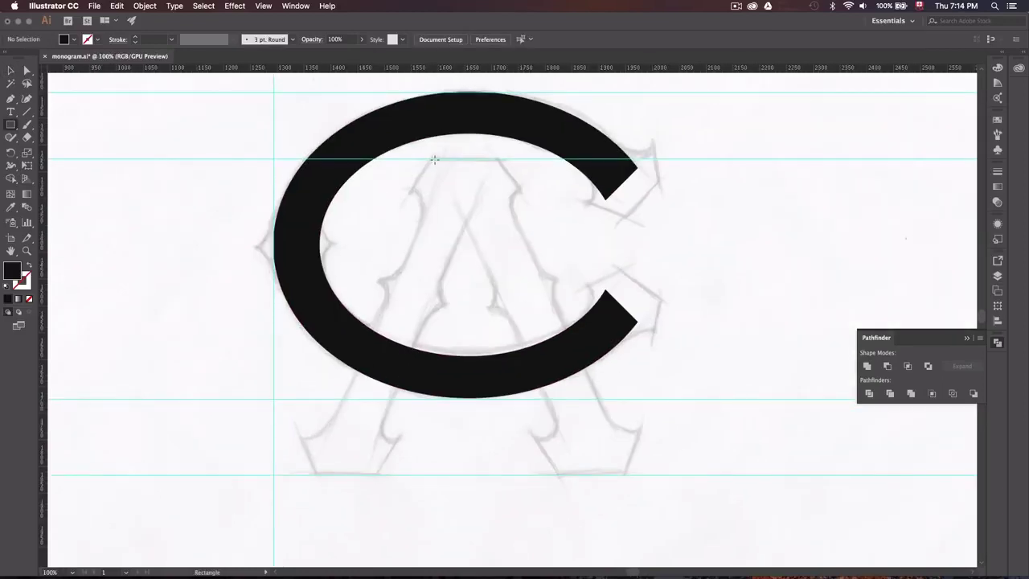
Step: Draw the tall stem rectangle, plus a small square overlapped by two stacked ellipses
drag(480, 475, 480, 475)
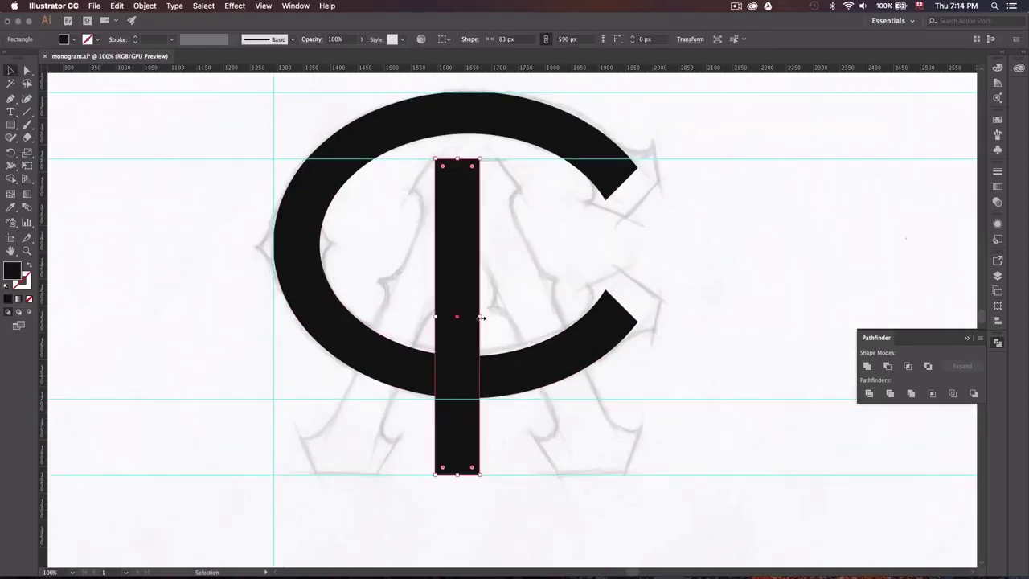
scroll(481, 318, right, 5)
drag(506, 235, 590, 318)
drag(11, 125, 65, 152)
drag(572, 192, 637, 285)
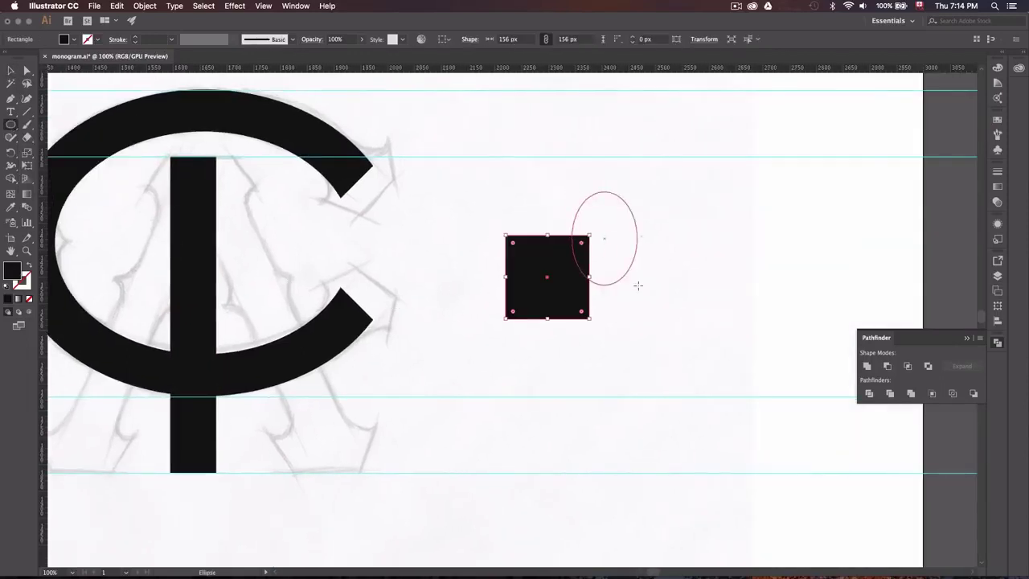
key(v)
alt+drag(606, 239, 607, 321)
Step: Subtract the two ellipses from the square with Minus Front to make a notched spur
drag(667, 346, 514, 161)
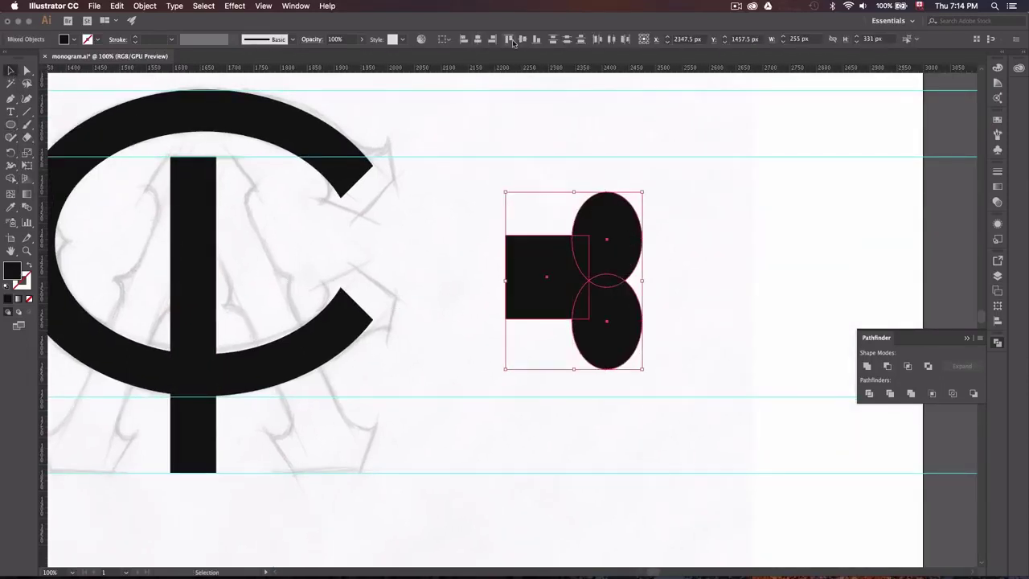
click(684, 241)
mouse_move(667, 354)
mouse_down()
mouse_move(523, 185)
mouse_move(520, 325)
mouse_move(628, 320)
mouse_up()
click(888, 365)
click(479, 209)
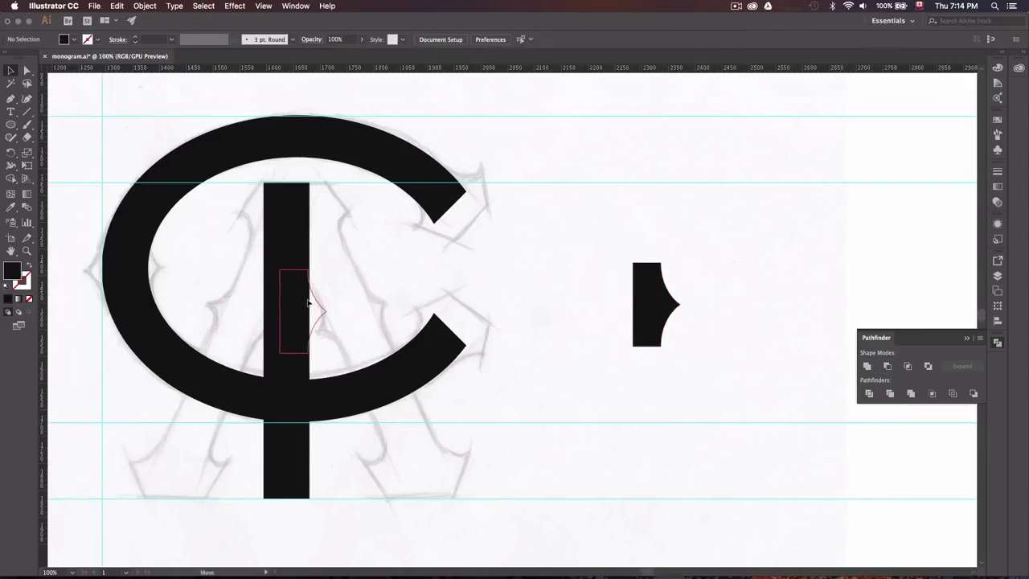
Step: Place the notched spur on the stem's right edge and adjust its anchor points
drag(308, 301, 308, 301)
key(super+equal)
click(579, 336)
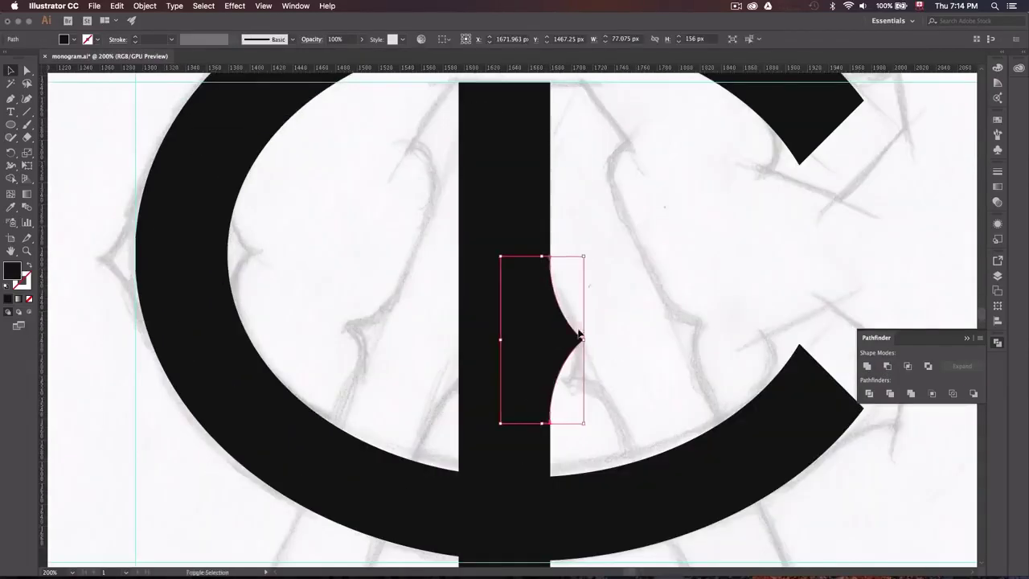
key(super+minus)
click(529, 315)
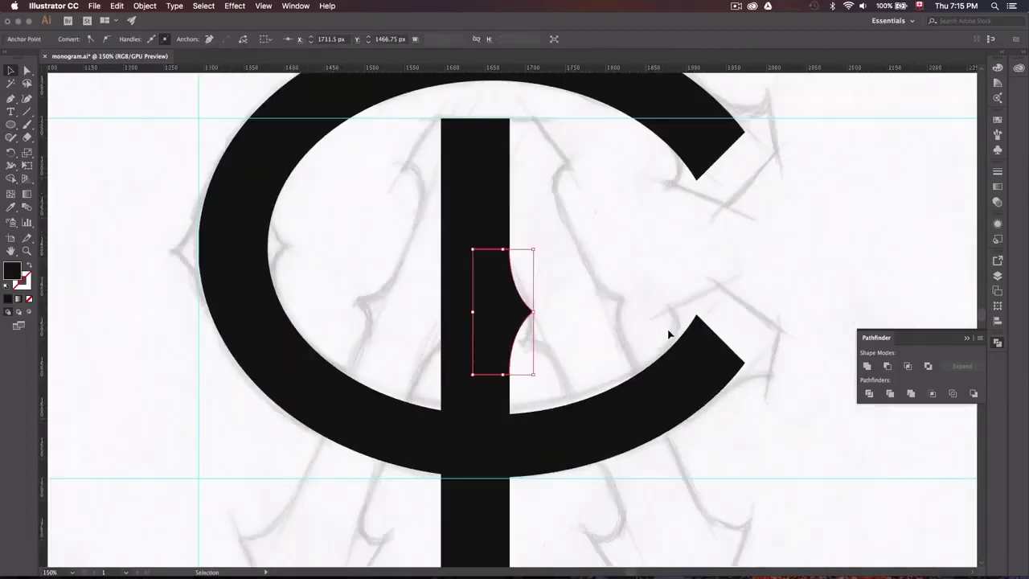
click(584, 303)
click(527, 310)
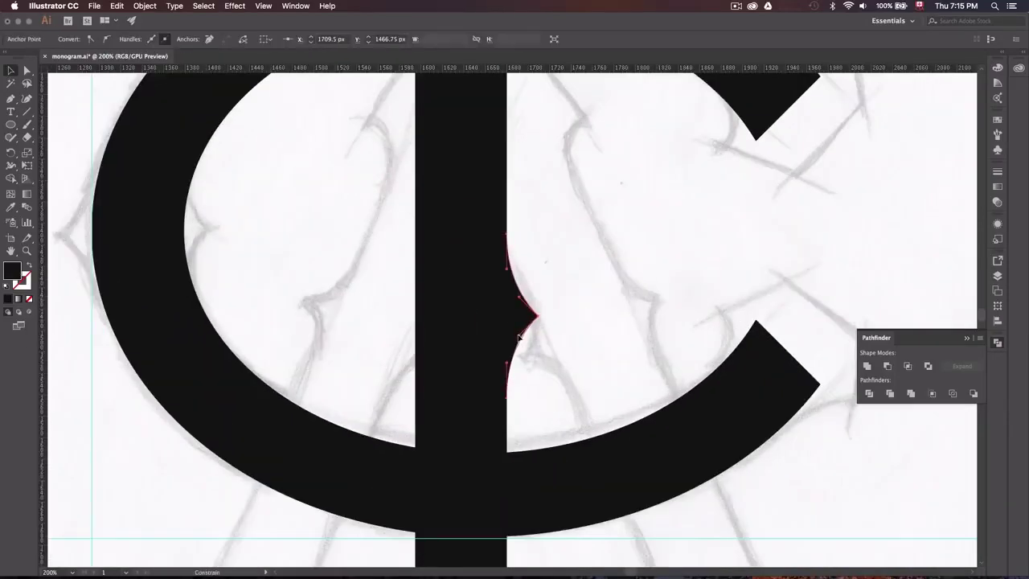
click(518, 338)
key(super+minus)
Step: Make a mirrored copy of the spur with Object > Transform > Reflect across the vertical axis
click(478, 306)
click(144, 6)
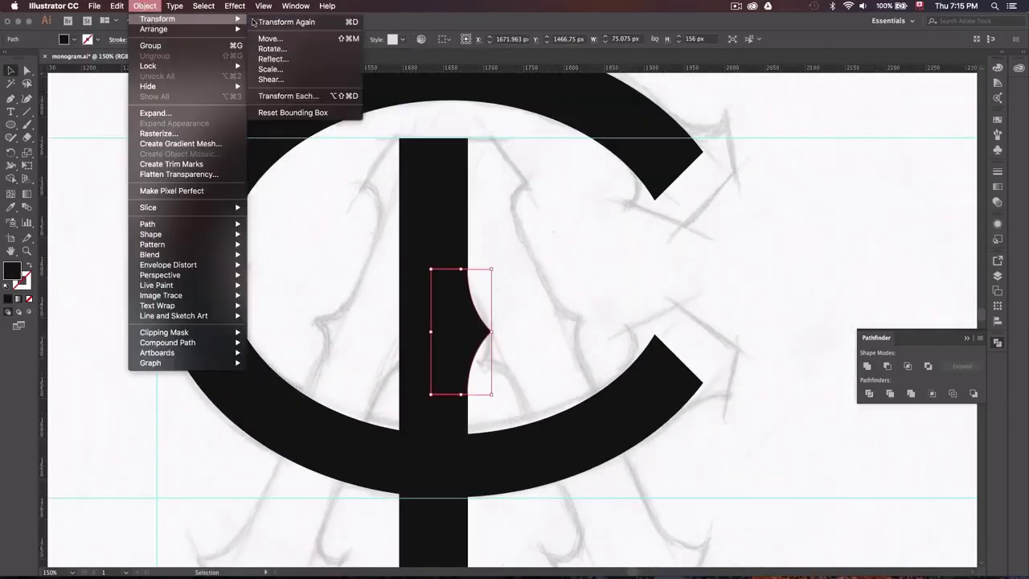
click(273, 52)
click(152, 355)
key(super+plus)
key(super+plus)
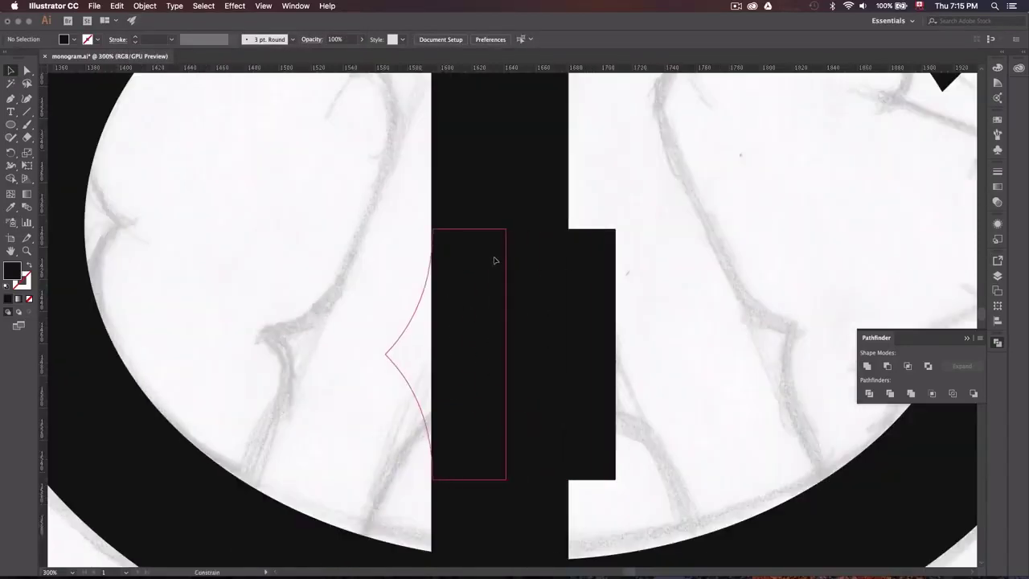
key(super+plus)
key(super+plus)
scroll(647, 373, down, 5)
key(super+plus)
key(super+plus)
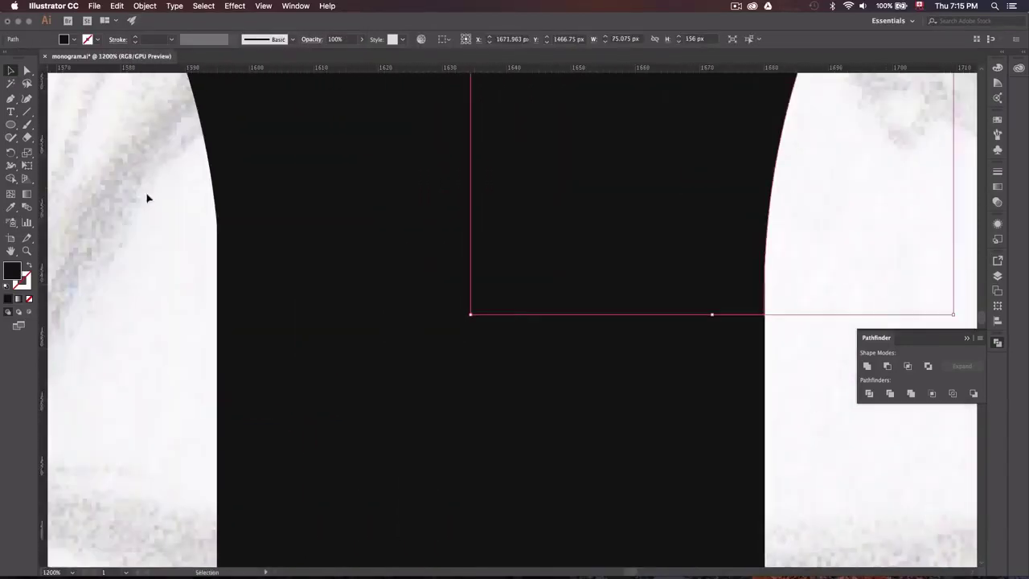
Step: Line up both spur halves on the stem, then rotate the stem to the sketch's slant
click(301, 246)
drag(302, 246, 423, 322)
key(super+minus)
key(super+minus)
key(super+minus)
shift+click(542, 209)
key(super+minus)
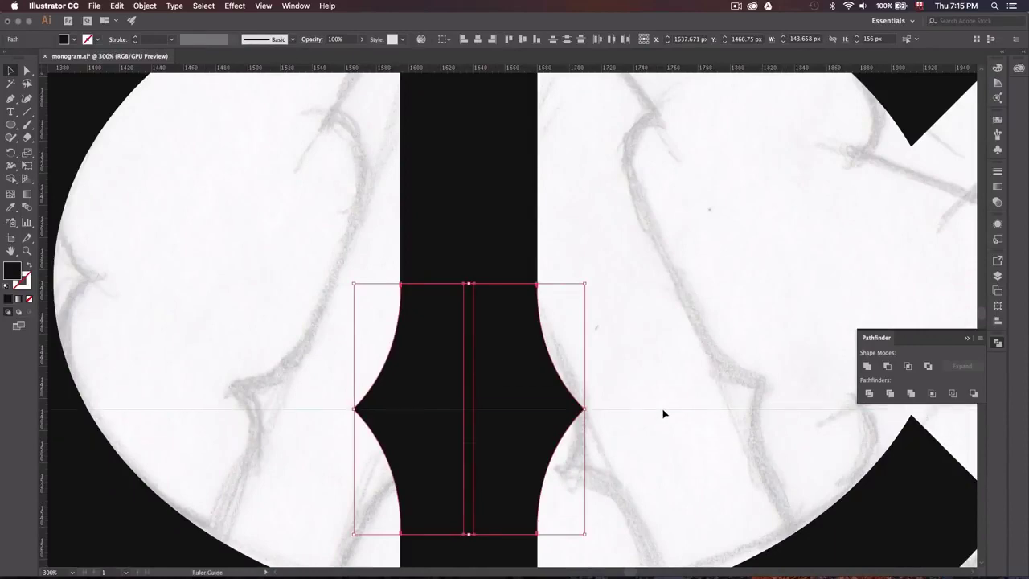
key(super+minus)
key(super+minus)
key(super+minus)
key(super+minus)
key(super+minus)
key(super+minus)
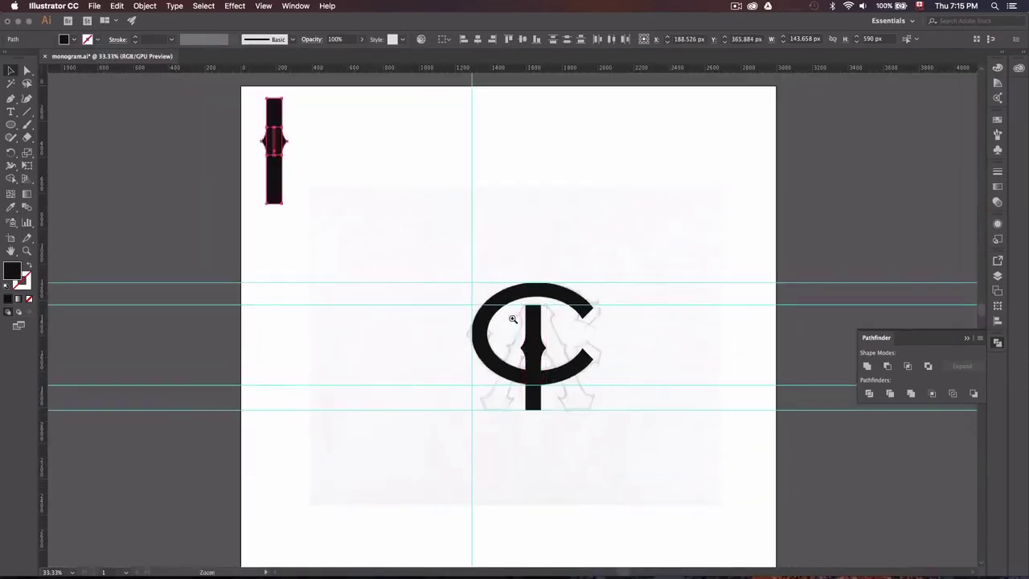
click(512, 319)
mouse_move(554, 219)
mouse_down()
mouse_move(597, 239)
mouse_move(500, 305)
mouse_move(511, 283)
mouse_up()
Step: Adjust the stem's position and draw a rectangle over the stem's bottom end
key(super+plus)
click(584, 270)
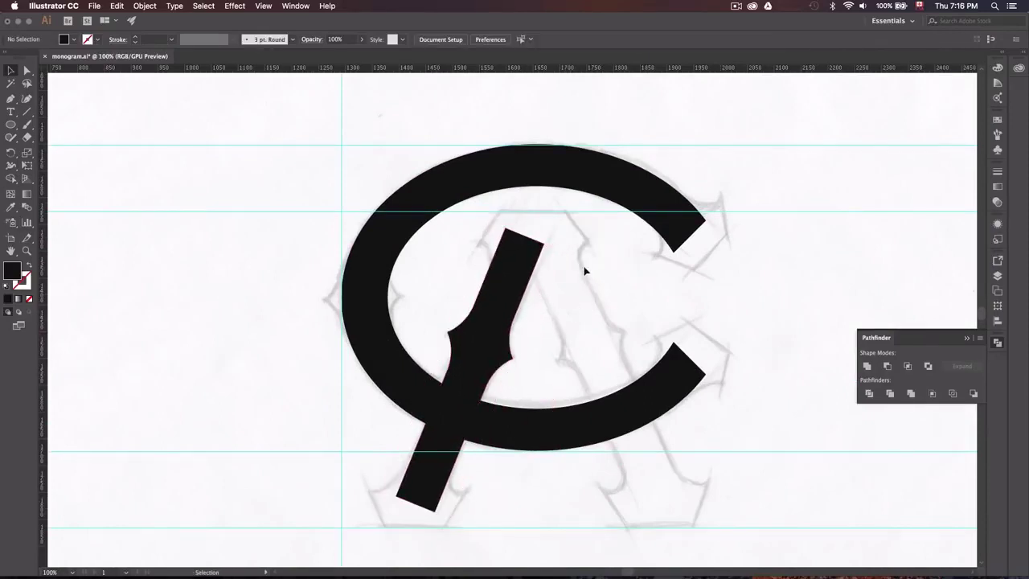
key(super+z)
click(602, 272)
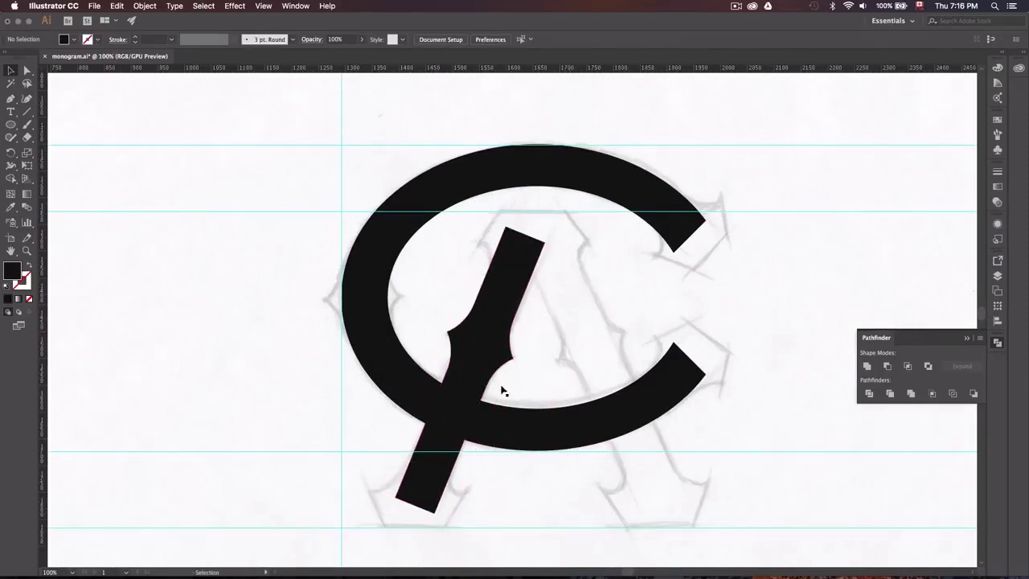
key(super+plus)
scroll(501, 391, down, 3)
key(m)
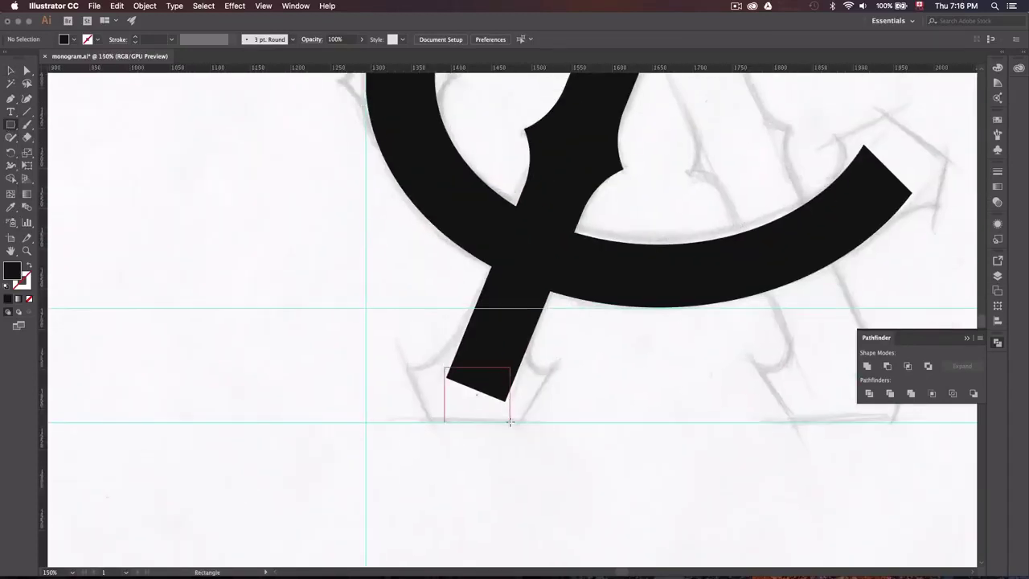
drag(510, 421, 510, 422)
Step: Slant the foot rectangle's left side outward by moving its left anchors
key(super+plus)
key(a)
drag(444, 448, 416, 445)
drag(444, 337, 370, 340)
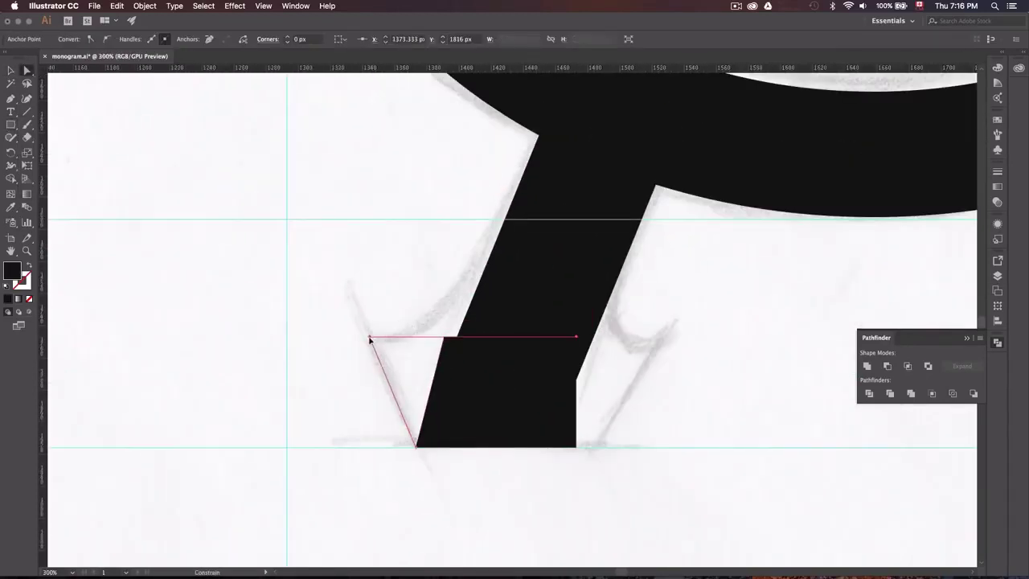
scroll(370, 339, up, 3)
scroll(370, 339, right, 2)
key(shift+super+a)
Step: Pen-draw a curved notch from the foot's left tip up the stem, reshaping it to the sketch
key(p)
drag(363, 387, 362, 386)
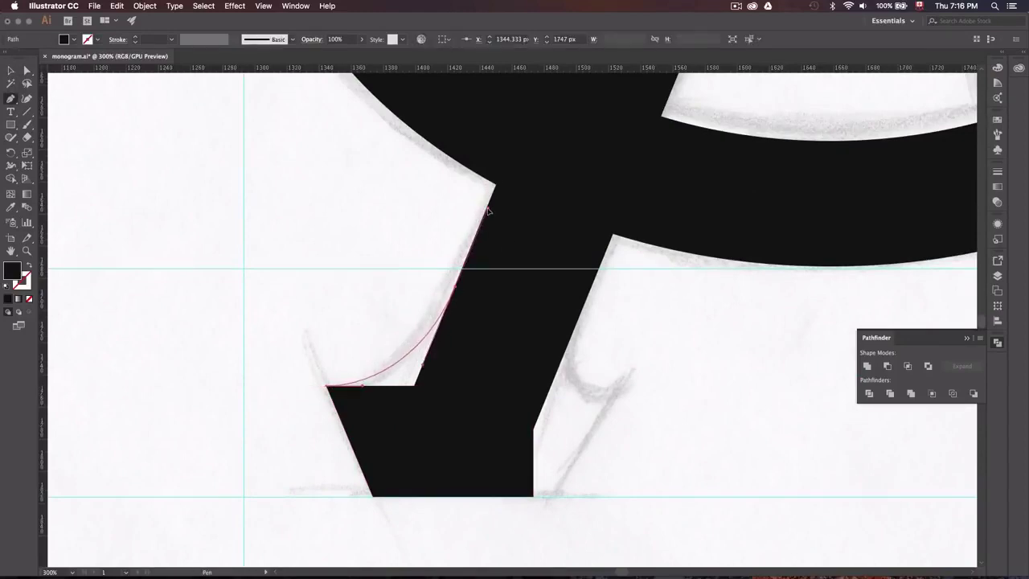
drag(465, 268, 474, 256)
click(26, 71)
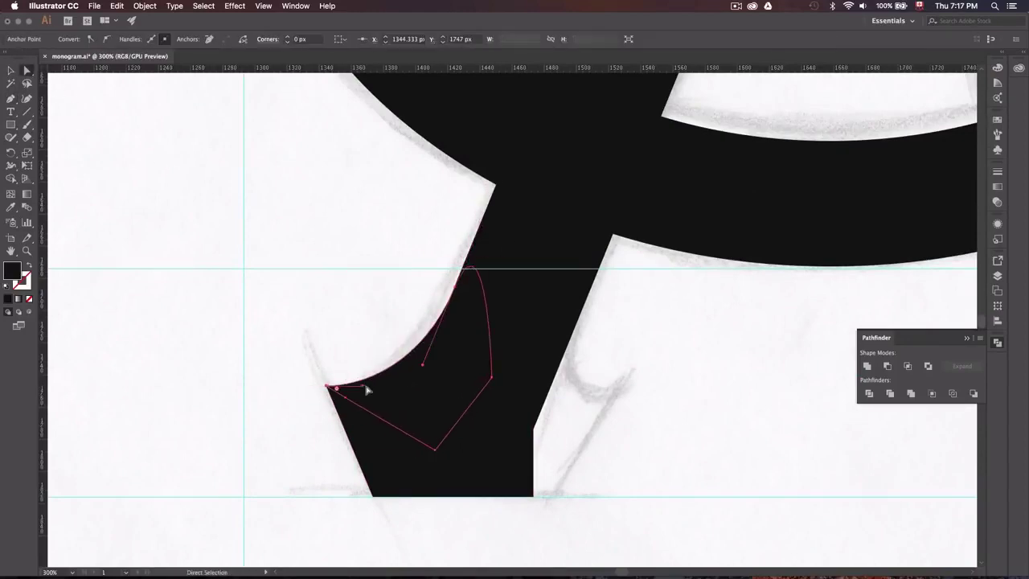
click(368, 384)
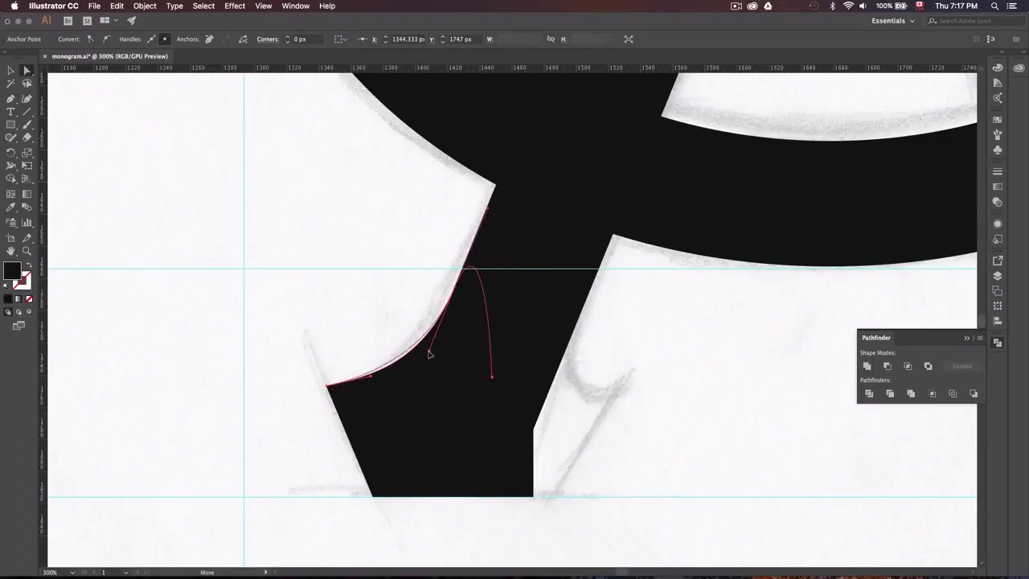
key(super+shift+a)
Step: Outline a wedge filling the foot's right side and close the curved notch shape
scroll(486, 374, right, 3)
click(483, 496)
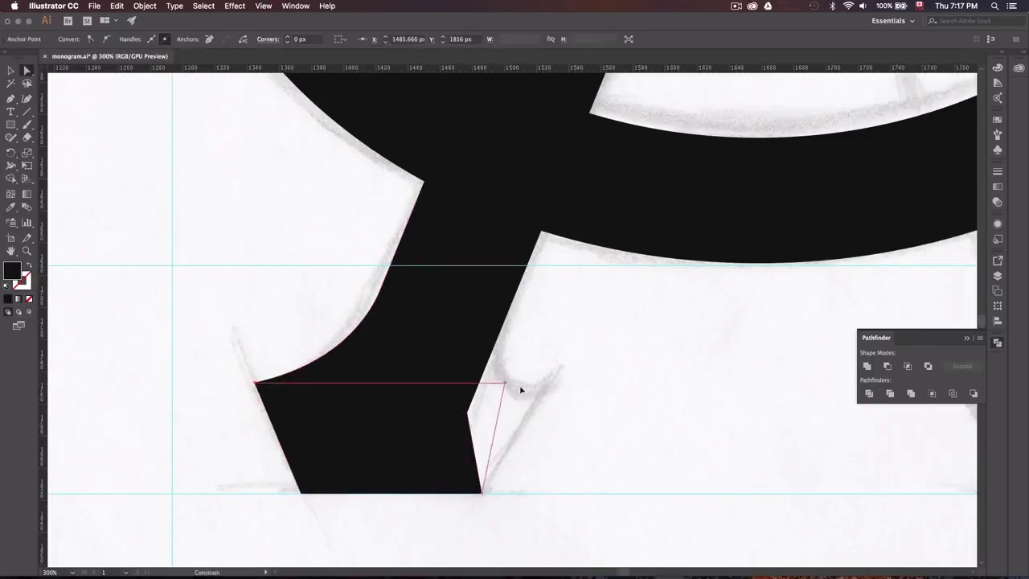
click(542, 386)
key(super+shift+a)
scroll(537, 368, up, 1)
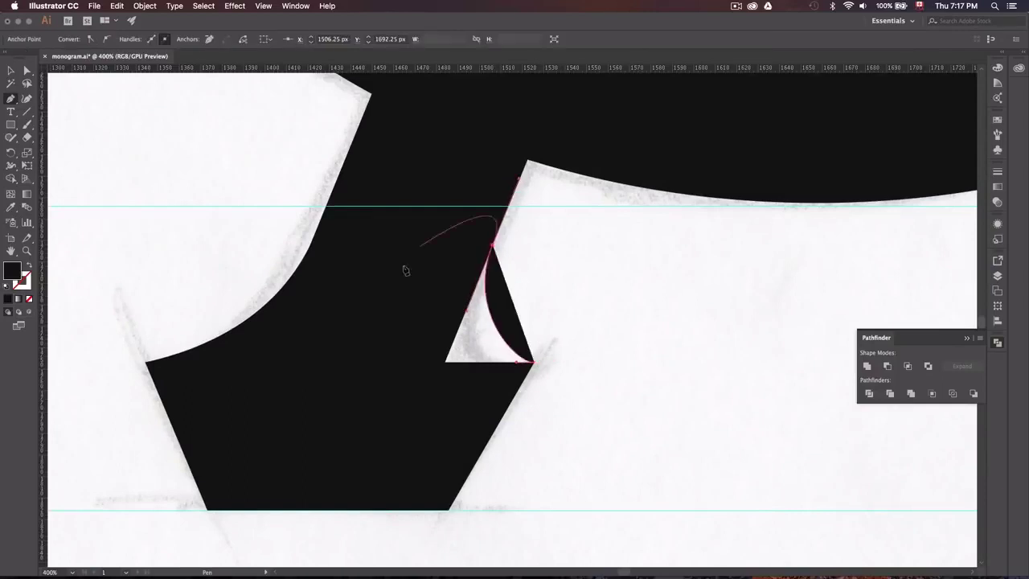
click(532, 363)
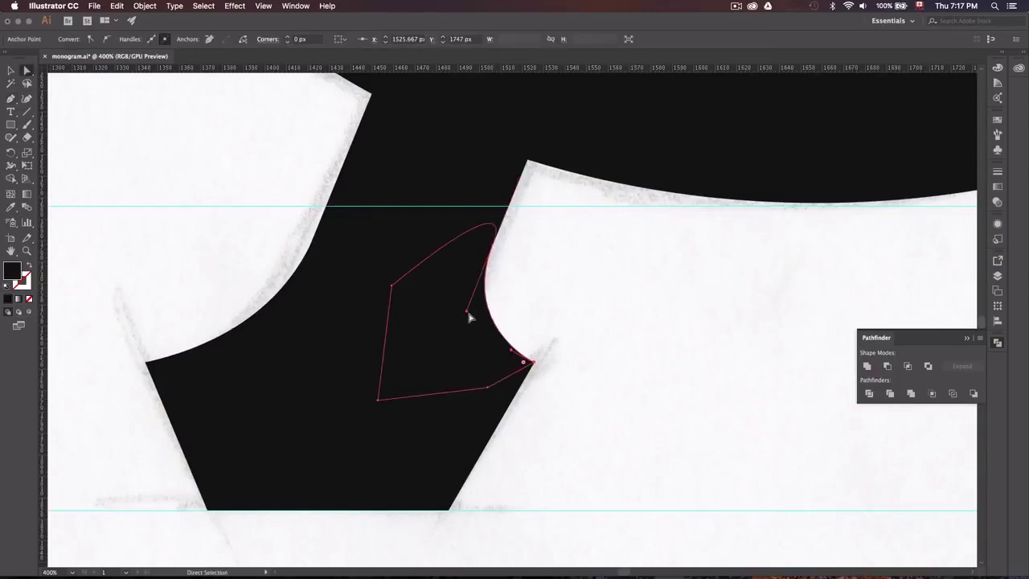
key(super+shift+a)
Step: Select and inspect the bottom-left notch shape at the foot
scroll(483, 346, down, 3)
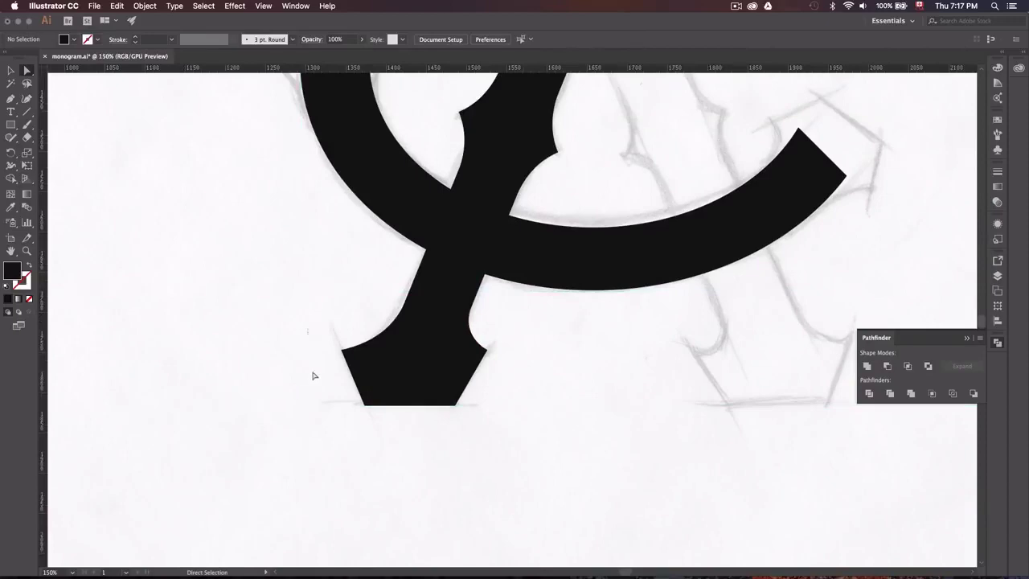
drag(314, 375, 370, 410)
key(super+shift+a)
scroll(538, 321, down, 2)
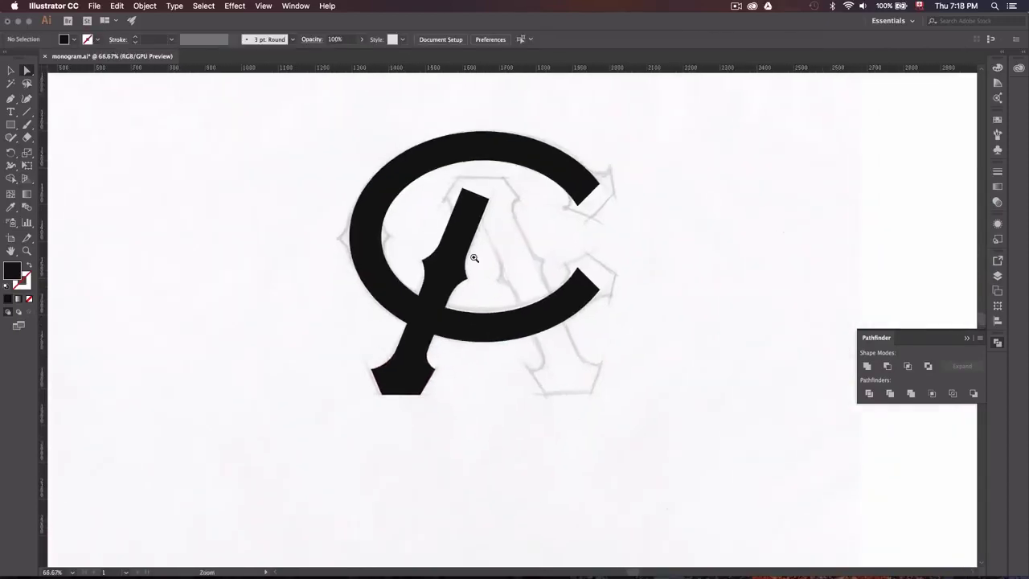
scroll(524, 294, up, 3)
Step: Draw a block at the stroke's top and slant its bottom-left corner leftward
key(m)
drag(543, 293, 541, 292)
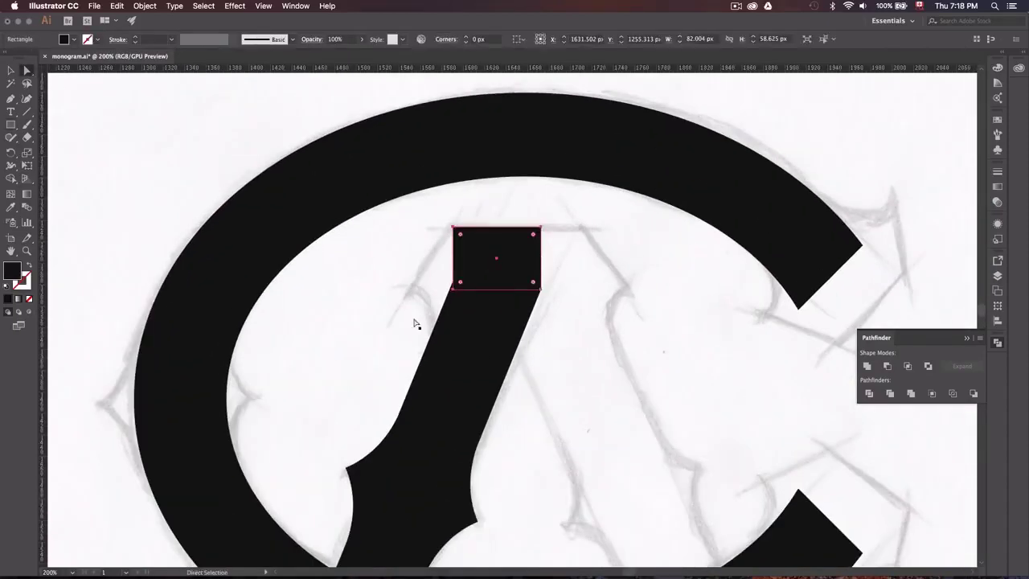
key(a)
drag(453, 291, 406, 286)
key(super+shift+a)
scroll(391, 292, up, 2)
Step: Pen-draw the curved upper-left notch, then select the whole diagonal stroke
key(p)
drag(417, 421, 443, 420)
click(512, 386)
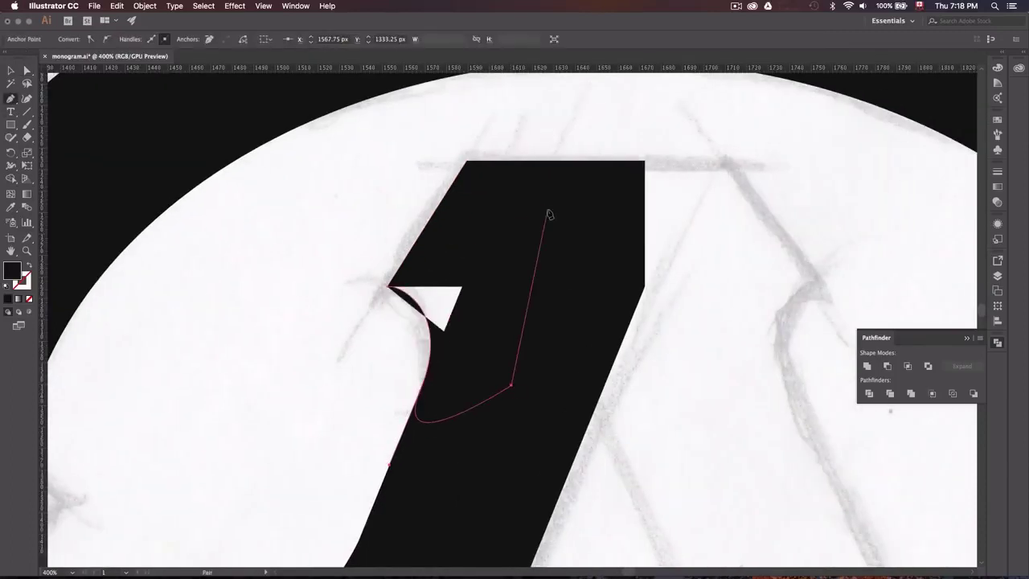
click(548, 211)
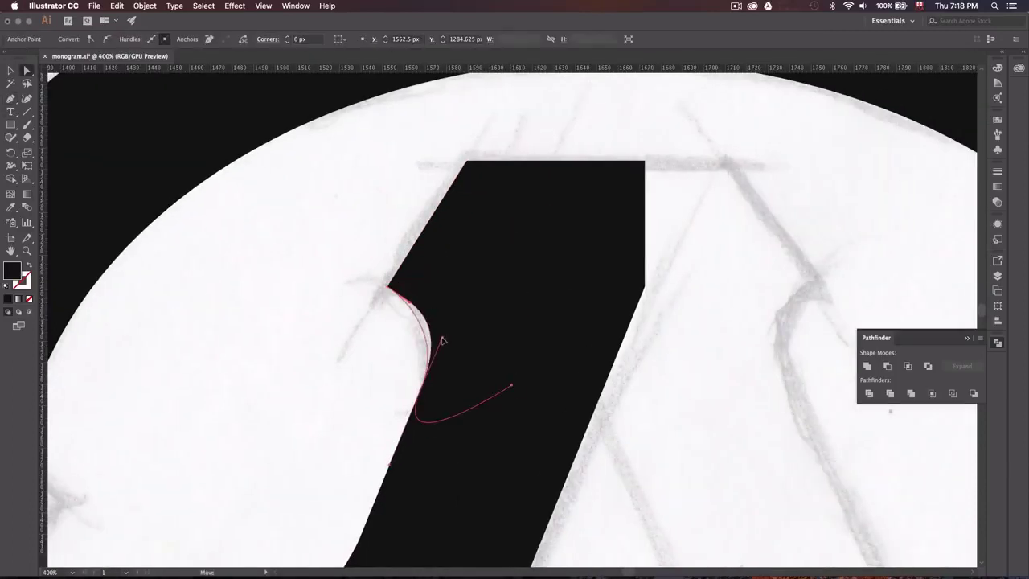
key(super+shift+a)
key(super+1)
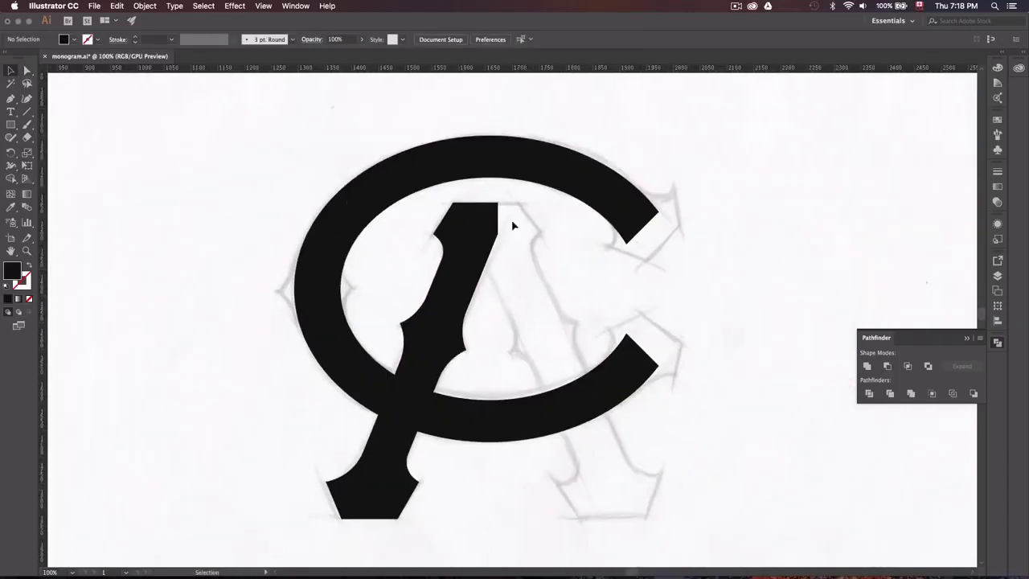
click(352, 483)
Step: Duplicate the diagonal stroke and reflect the copy across the vertical axis for the A's right leg
key(super+minus)
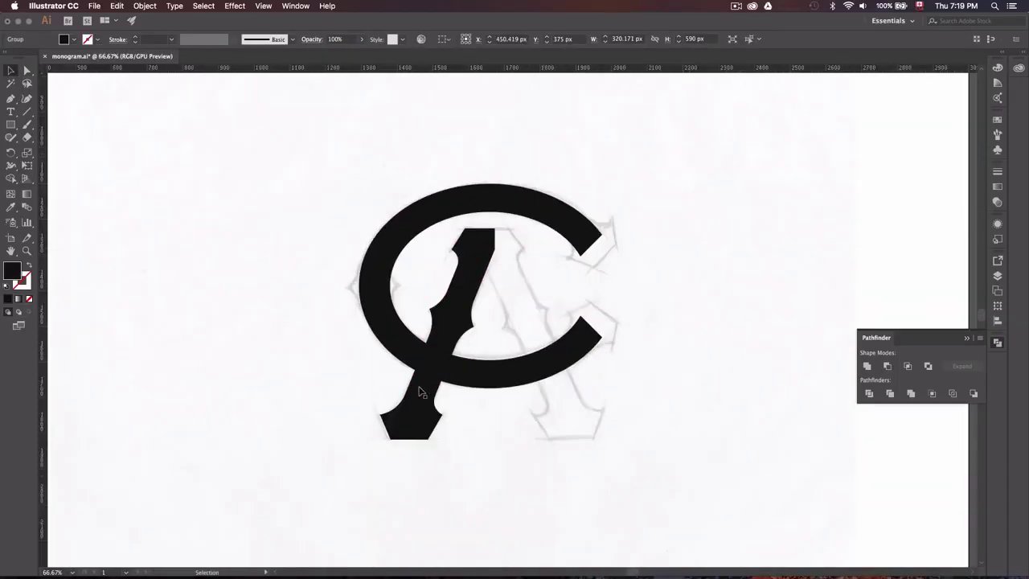
key(super+c)
key(super+f)
key(shift+Right)
key(shift+Right)
key(shift+Right)
click(145, 6)
click(337, 53)
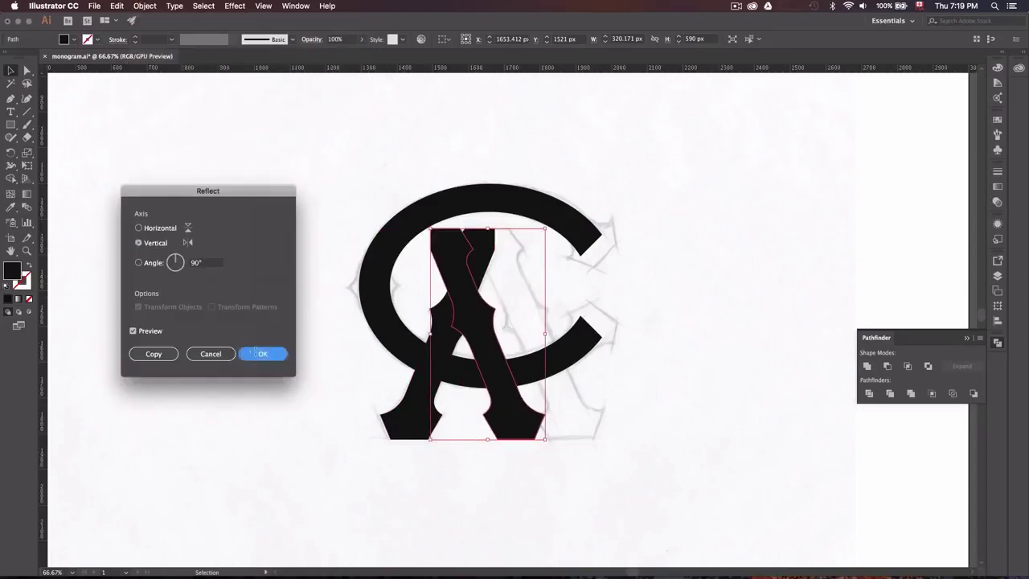
click(265, 352)
click(559, 299)
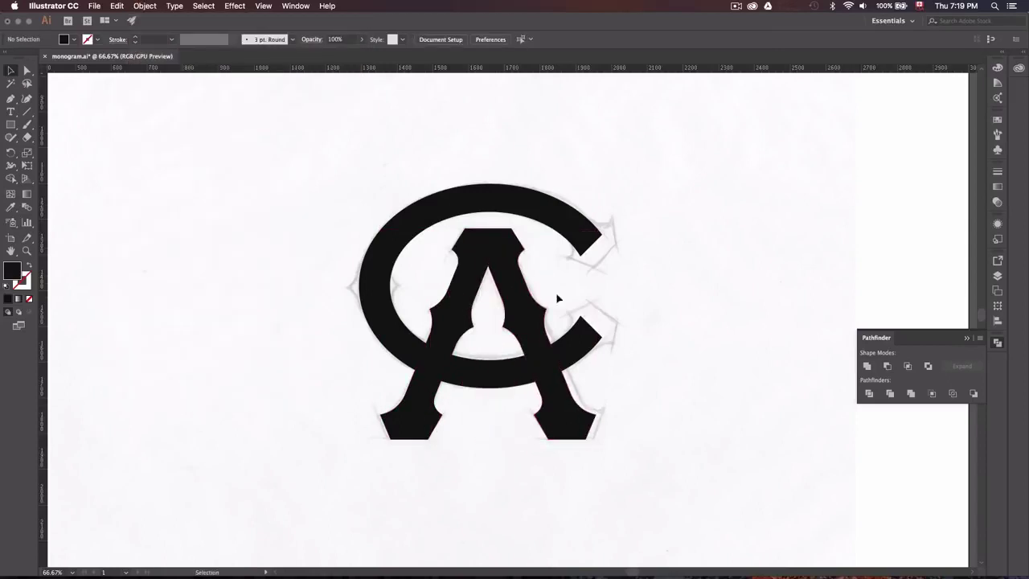
Step: Select both A strokes and merge them with Pathfinder Unite
click(580, 424)
click(619, 435)
drag(659, 482, 555, 403)
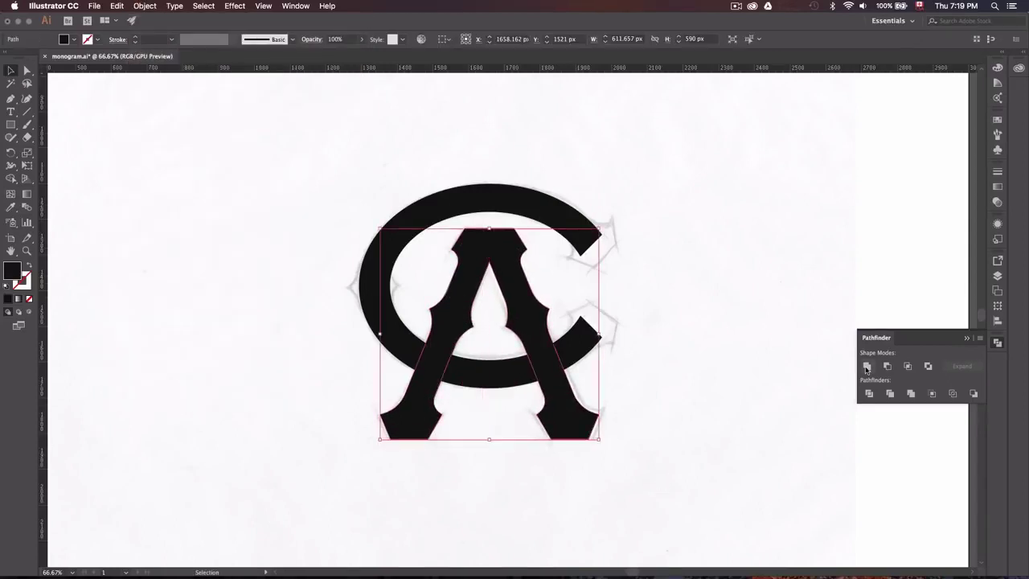
click(867, 366)
click(659, 287)
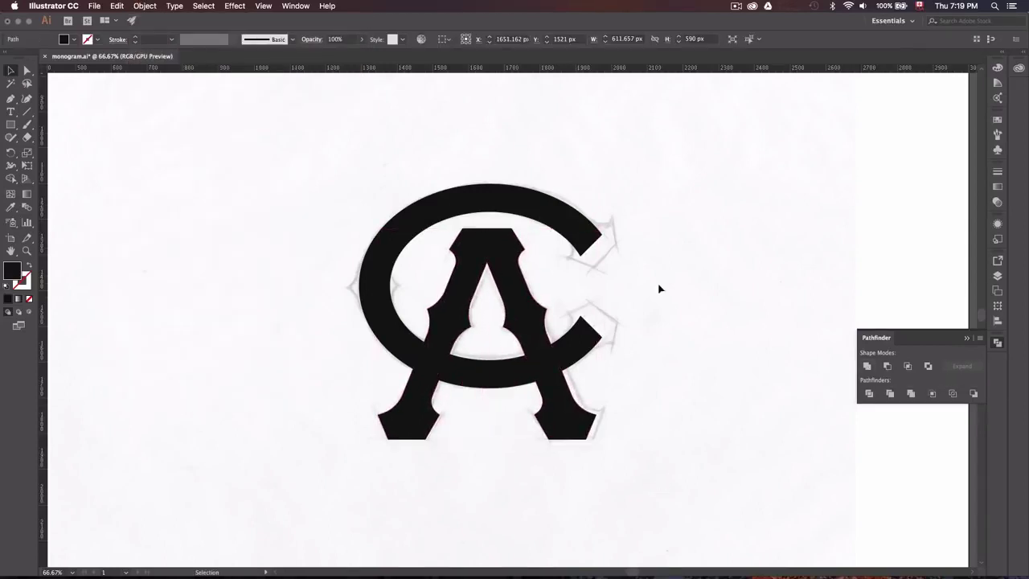
Step: Draw a three-point terminal shape at the C's upper end with the Pen tool
click(542, 276)
key(p)
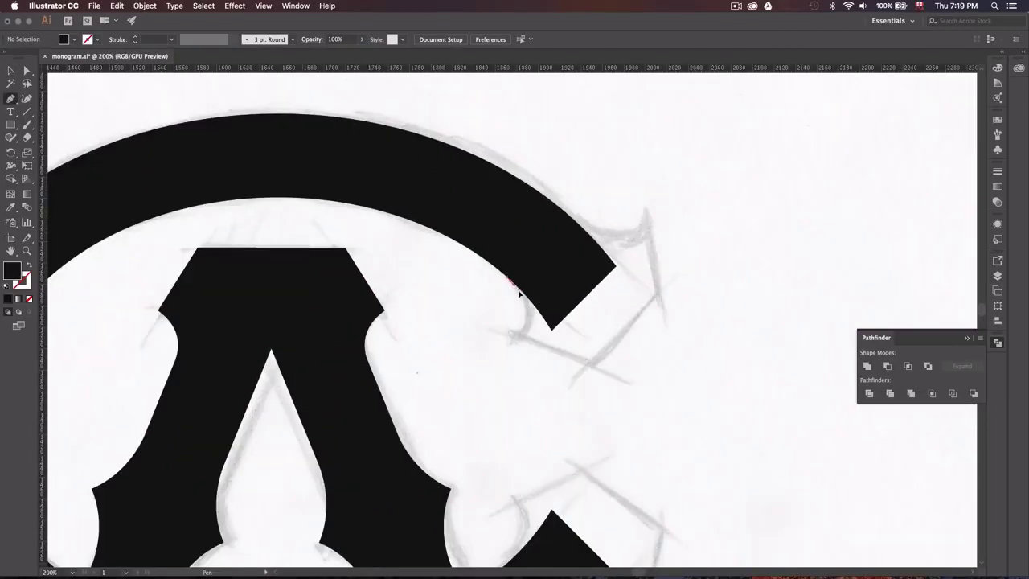
click(522, 336)
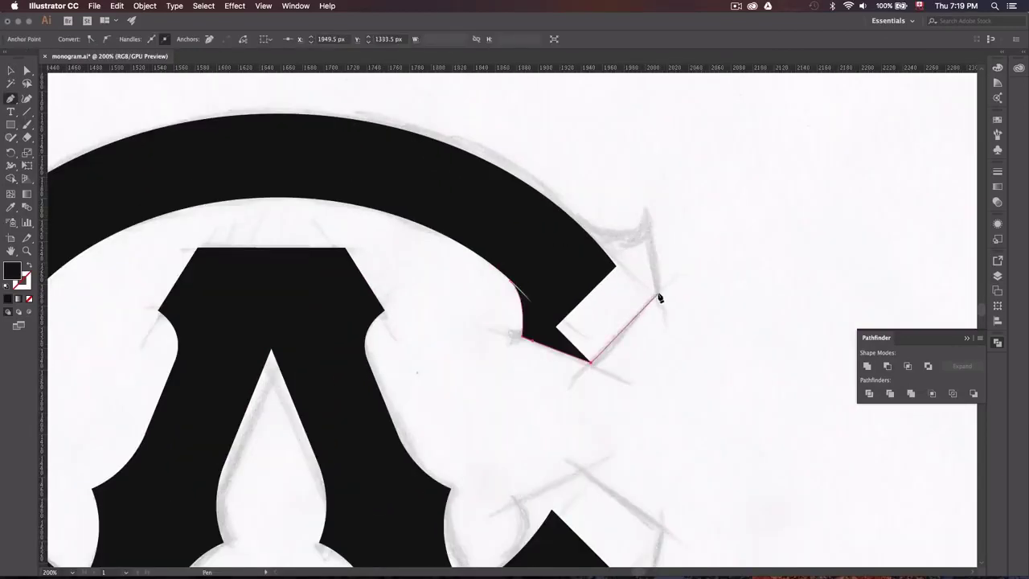
click(658, 295)
click(646, 213)
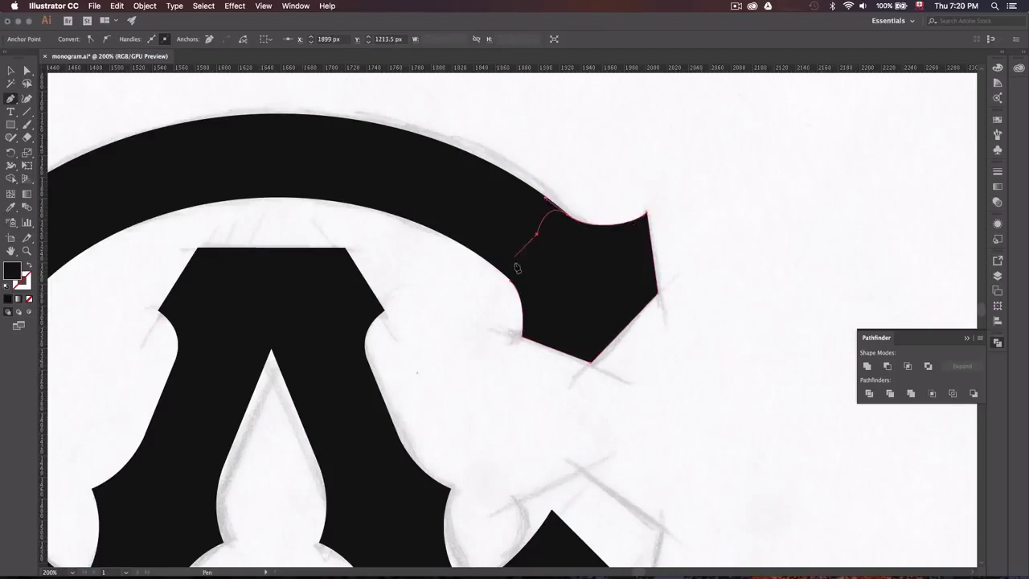
scroll(544, 291, up, 4)
Step: Curve the terminal's inner corner anchor into a flared spur matching the sketch
click(27, 73)
click(538, 275)
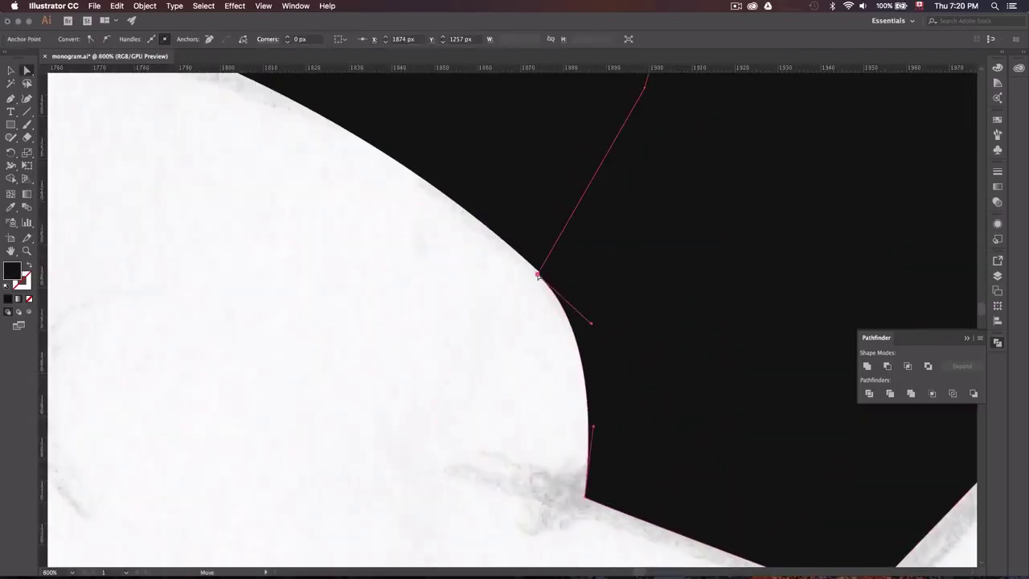
click(604, 328)
click(588, 368)
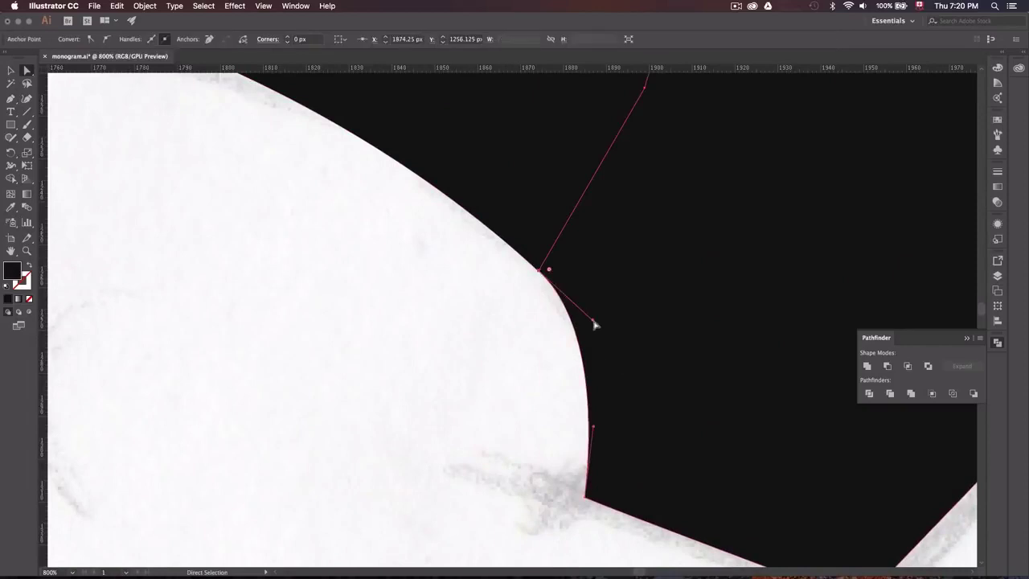
scroll(604, 336, down, 2)
scroll(517, 264, down, 2)
scroll(528, 257, down, 2)
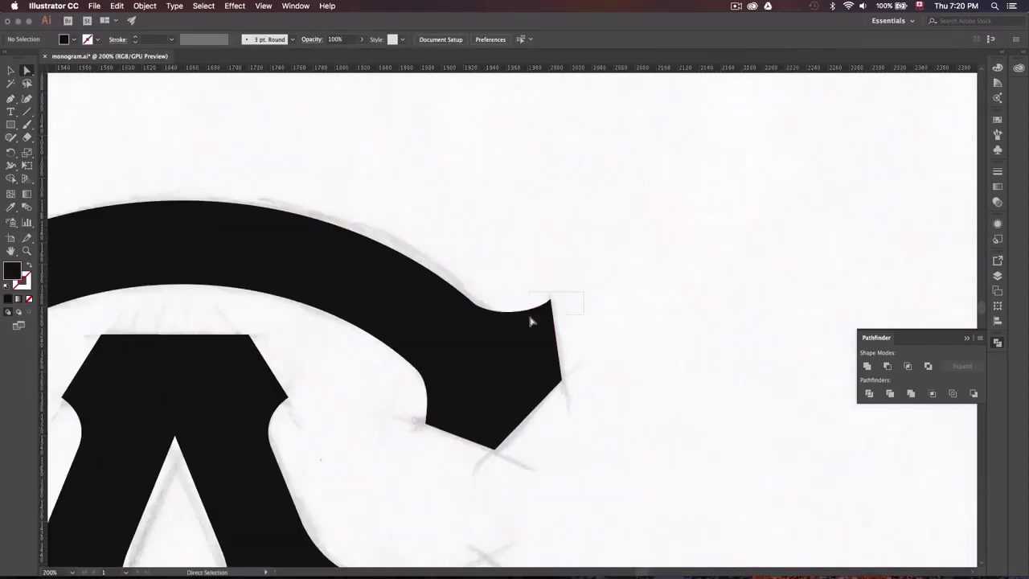
scroll(531, 322, down, 2)
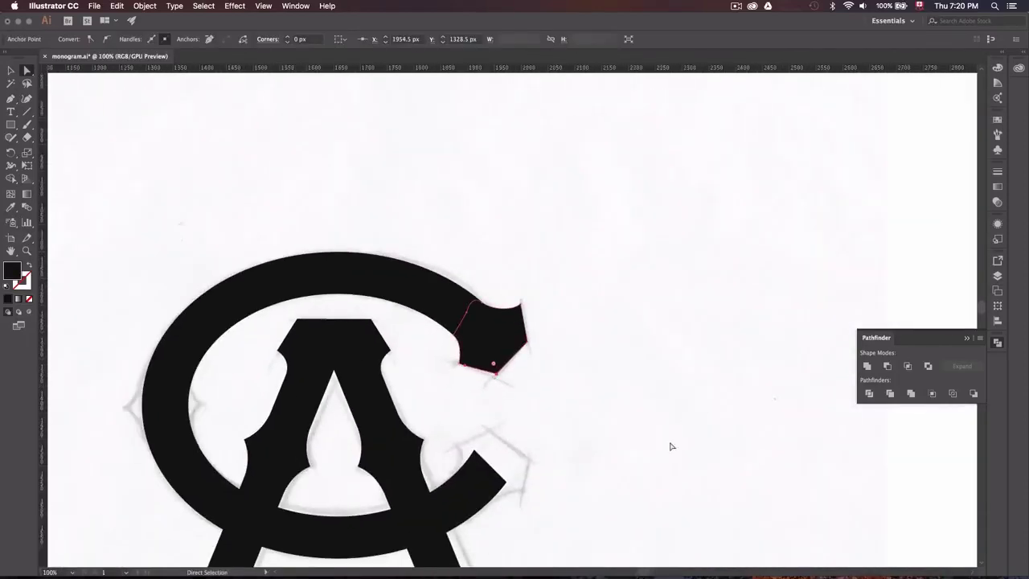
scroll(649, 379, up, 1)
scroll(635, 289, up, 2)
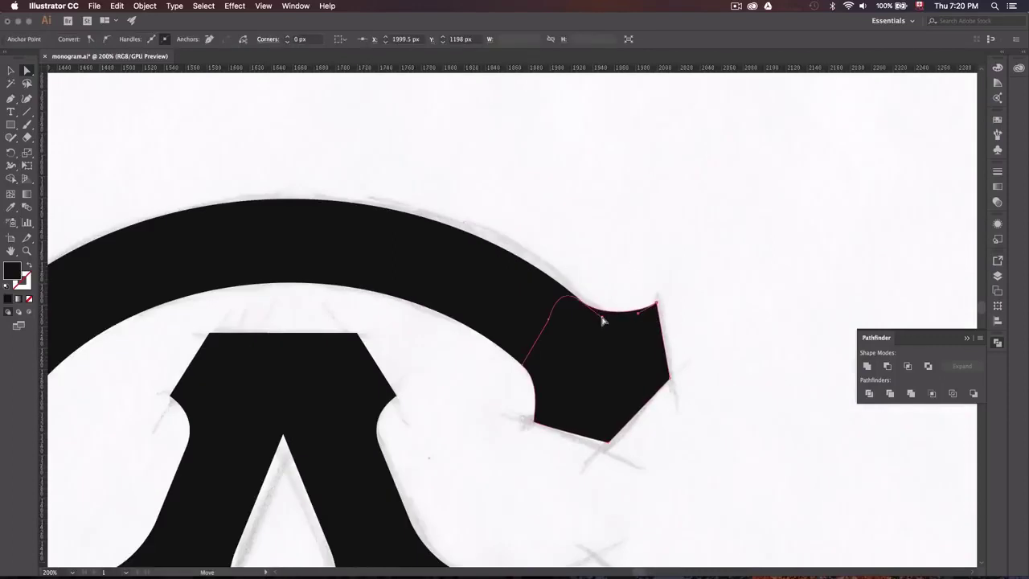
click(623, 276)
scroll(496, 352, down, 2)
scroll(723, 346, left, 3)
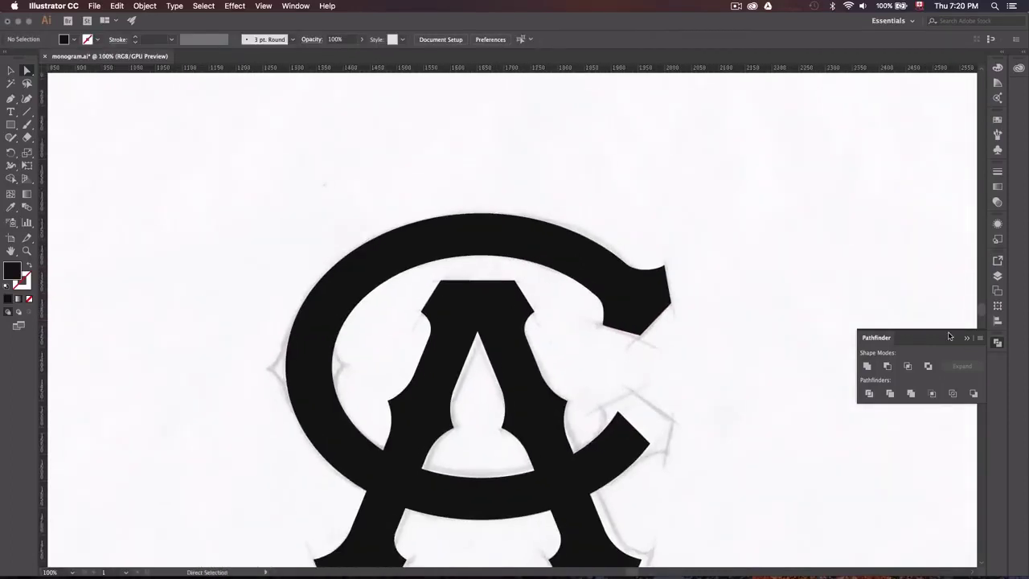
scroll(764, 305, down, 1)
key(v)
click(639, 265)
click(145, 5)
click(282, 59)
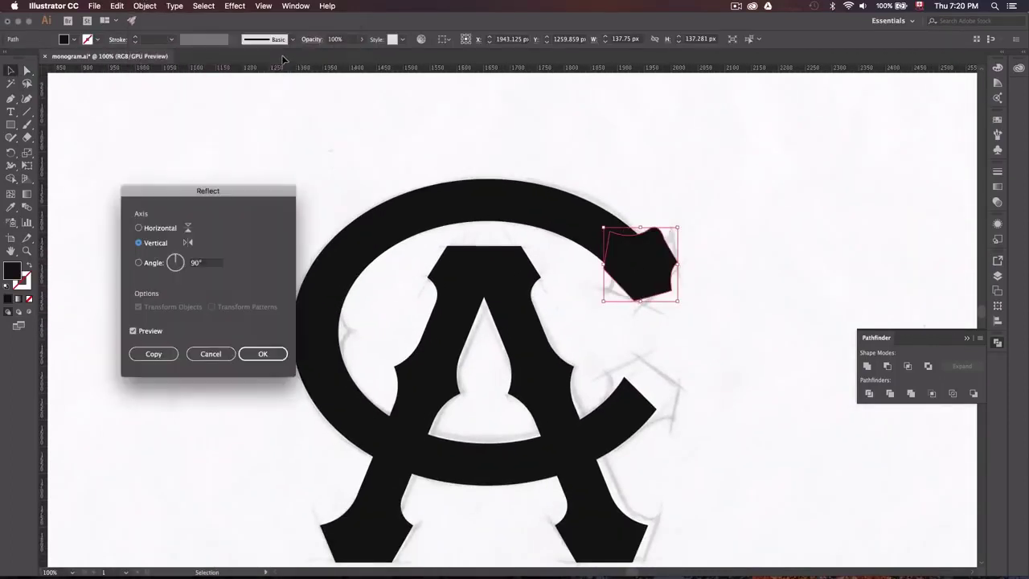
click(150, 354)
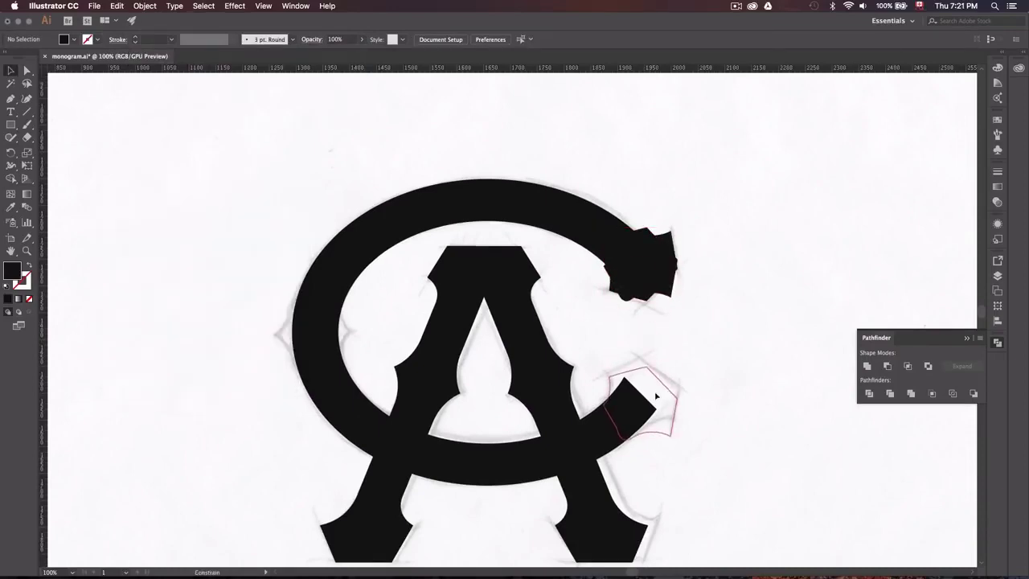
scroll(656, 395, up, 5)
scroll(539, 349, up, 3)
click(563, 312)
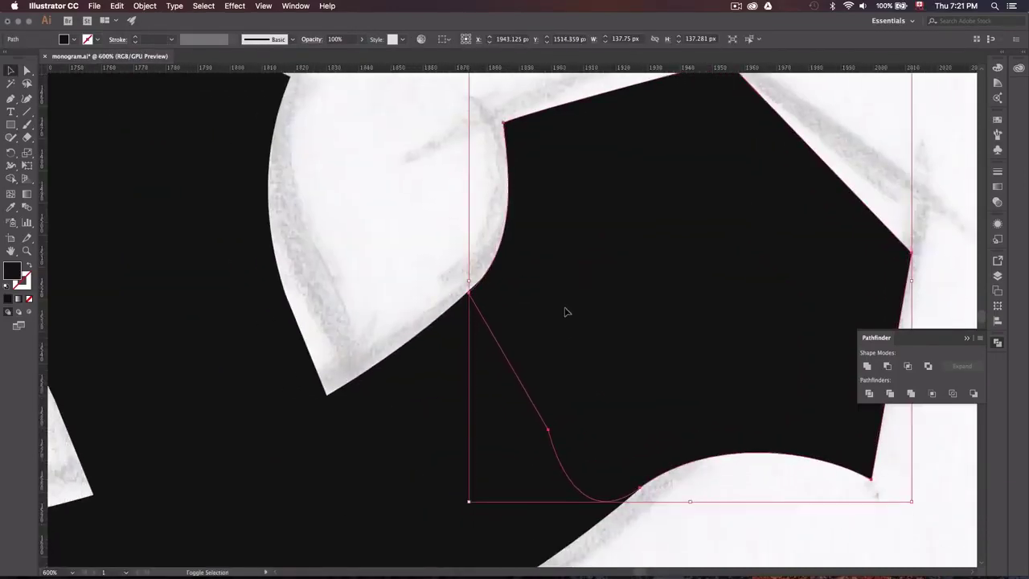
key(ctrl+shift+a)
key(ctrl+1)
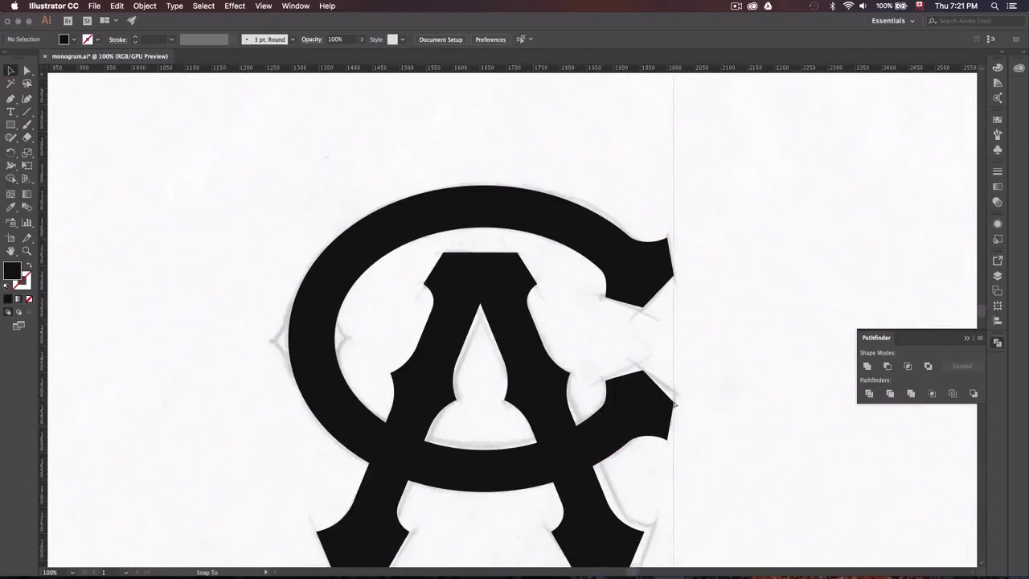
scroll(674, 404, down, 2)
scroll(609, 322, down, 1)
scroll(378, 299, up, 3)
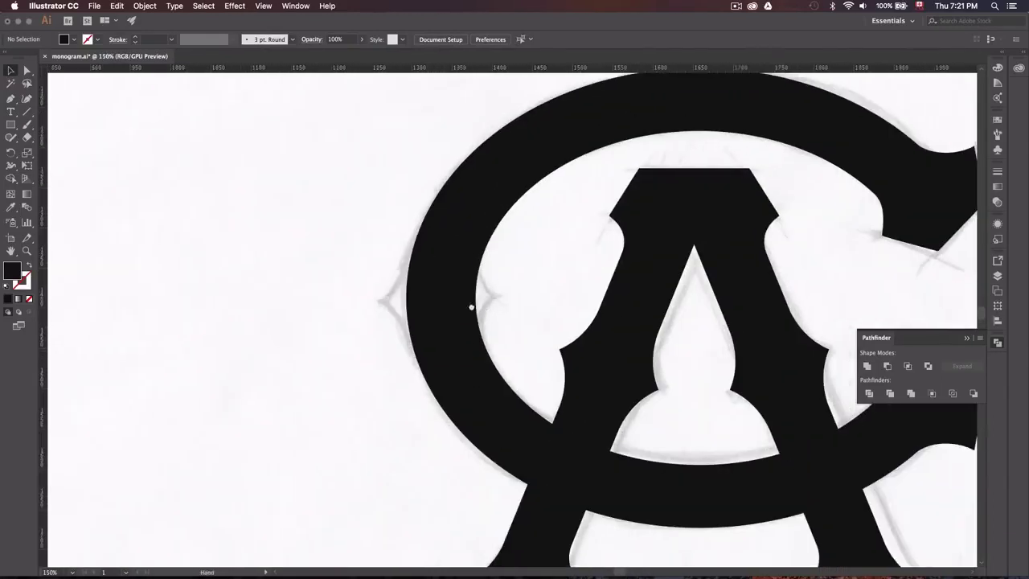
Step: Draw a black square and rotate it into a diamond on the C's left edge
key(m)
drag(212, 294, 285, 367)
key(v)
scroll(398, 294, up, 2)
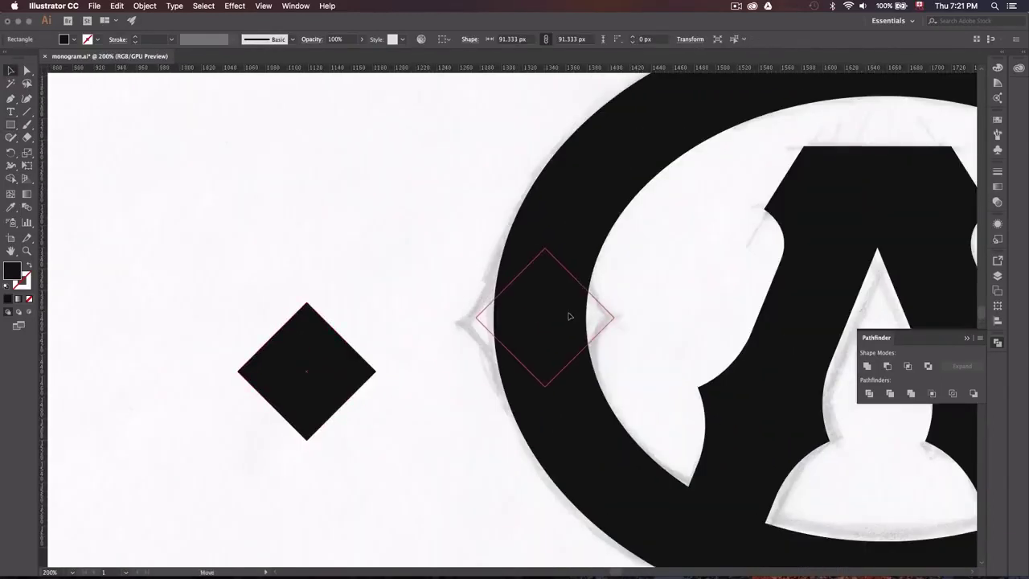
drag(570, 316, 500, 335)
scroll(565, 305, up, 2)
scroll(400, 329, right, 1)
Step: Reshape the diamond's anchors so its upper edge curves along the C
key(a)
mouse_move(366, 227)
mouse_down()
mouse_move(469, 245)
mouse_move(479, 326)
mouse_up()
click(11, 97)
scroll(468, 357, up, 1)
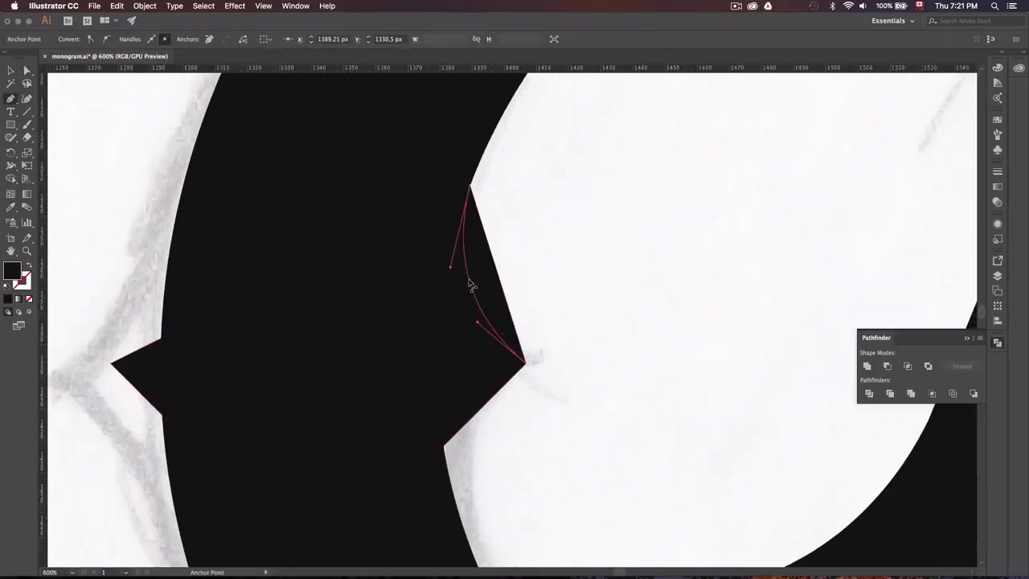
key(ctrl+shift+a)
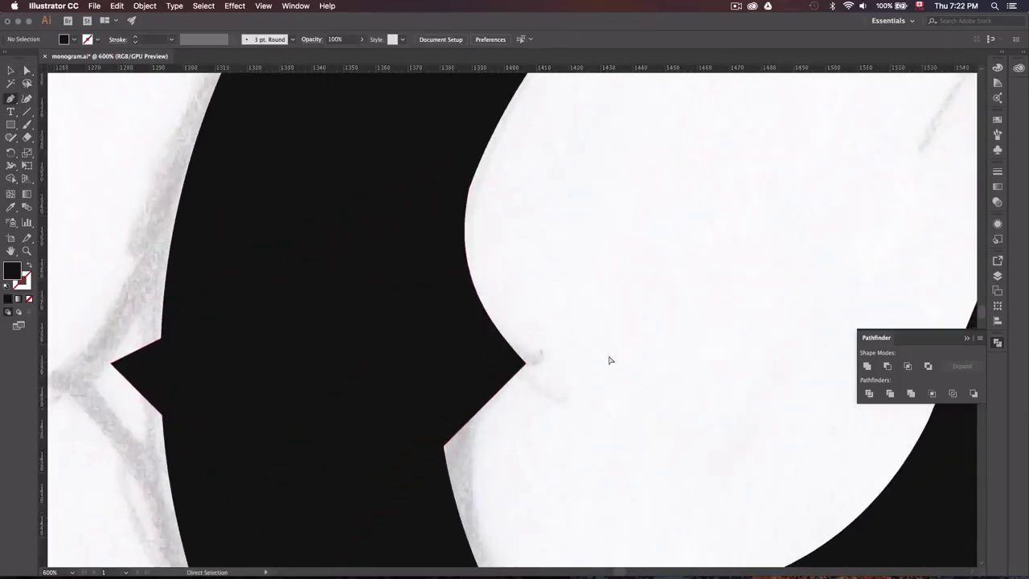
scroll(609, 361, up, 2)
drag(505, 391, 472, 228)
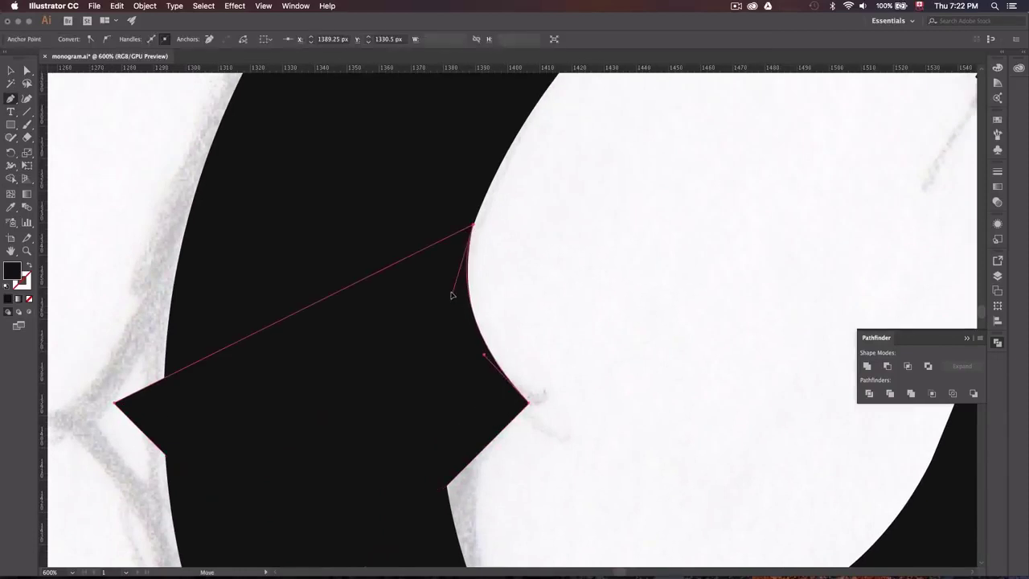
scroll(483, 338, down, 2)
click(540, 372)
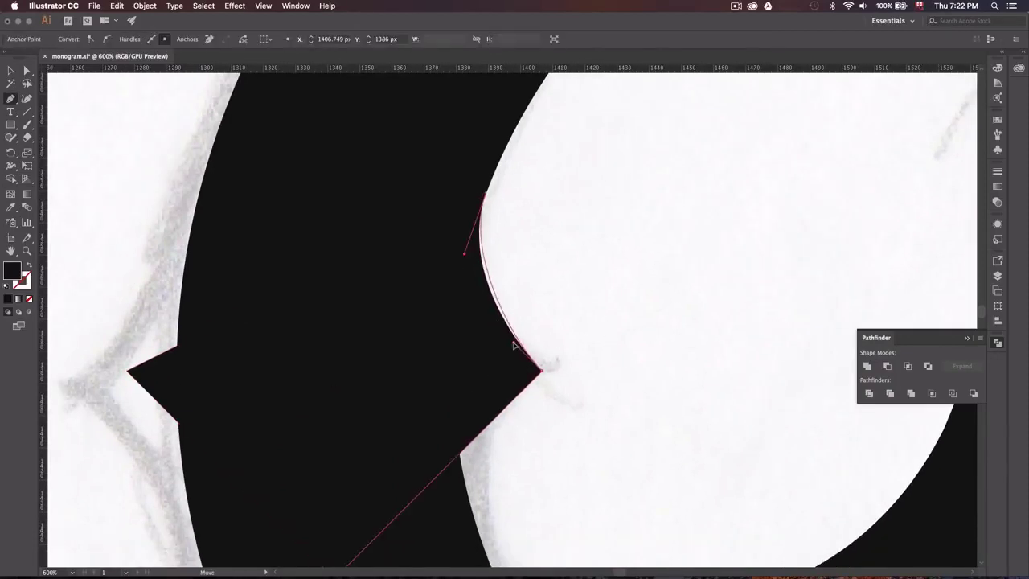
key(ctrl+shift+a)
click(322, 306)
Step: Subtract a rectangle from the spur's lower half, leaving the upper triangle selected
scroll(386, 322, down, 4)
key(m)
drag(714, 552, 58, 297)
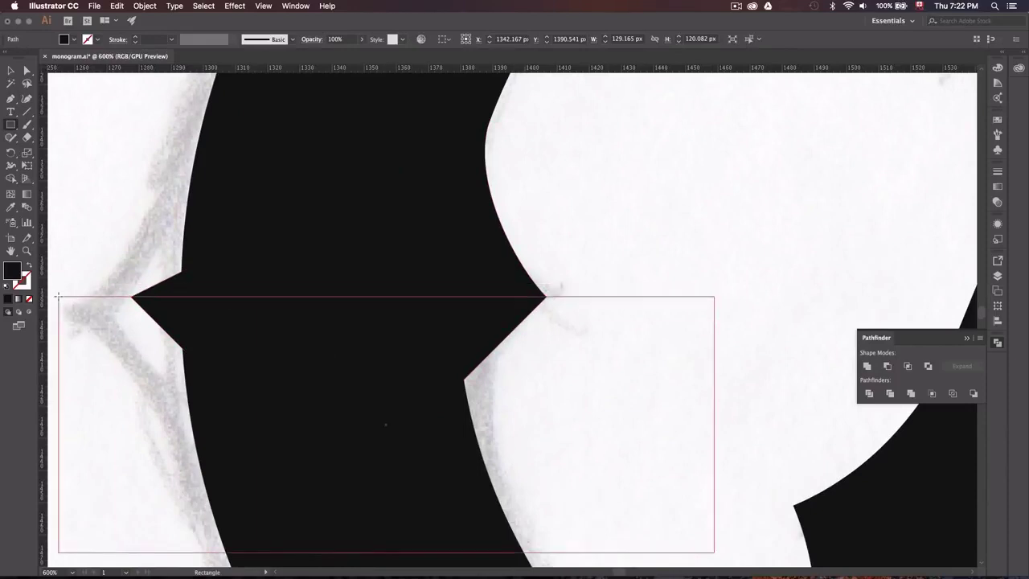
key(ctrl+a)
key(ctrl+shift+a)
key(a)
click(281, 298)
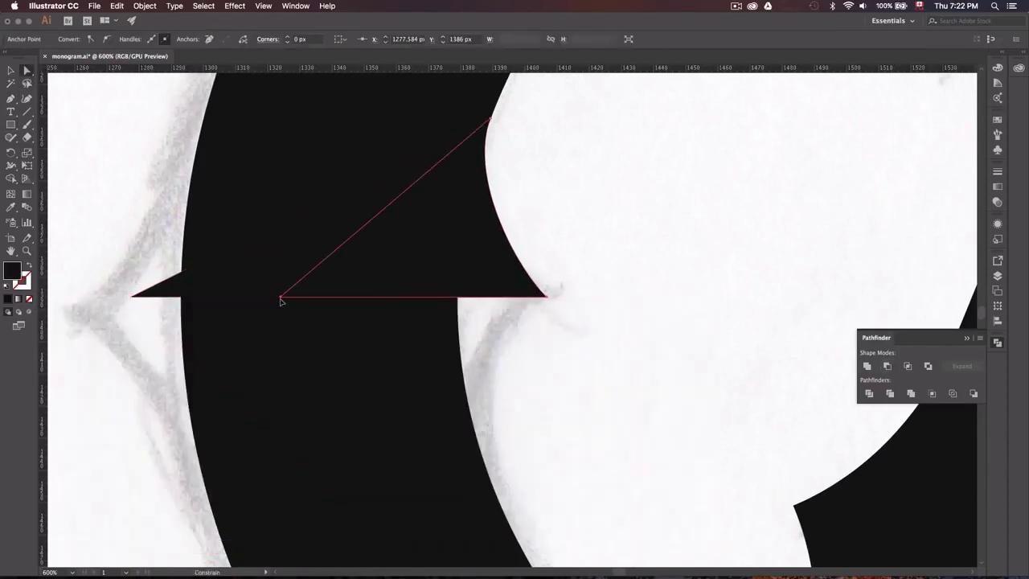
key(v)
click(281, 299)
click(144, 6)
Step: Reflect a copy of the triangle and nudge it down to complete the spur point
click(266, 45)
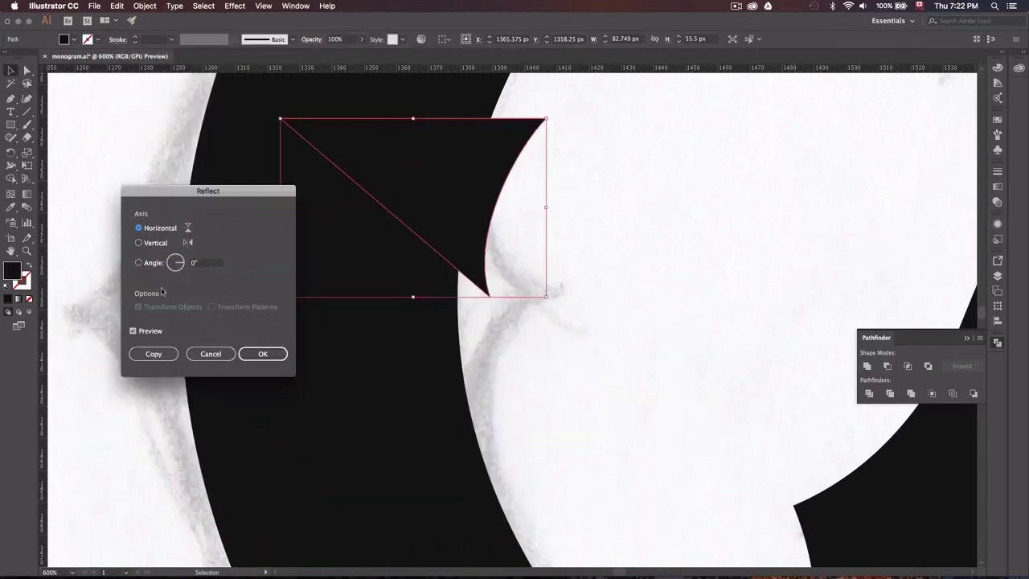
key(Return)
key(shift+Down)
key(shift+Down)
key(shift+Down)
scroll(533, 322, up, 2)
key(ctrl+shift+a)
key(a)
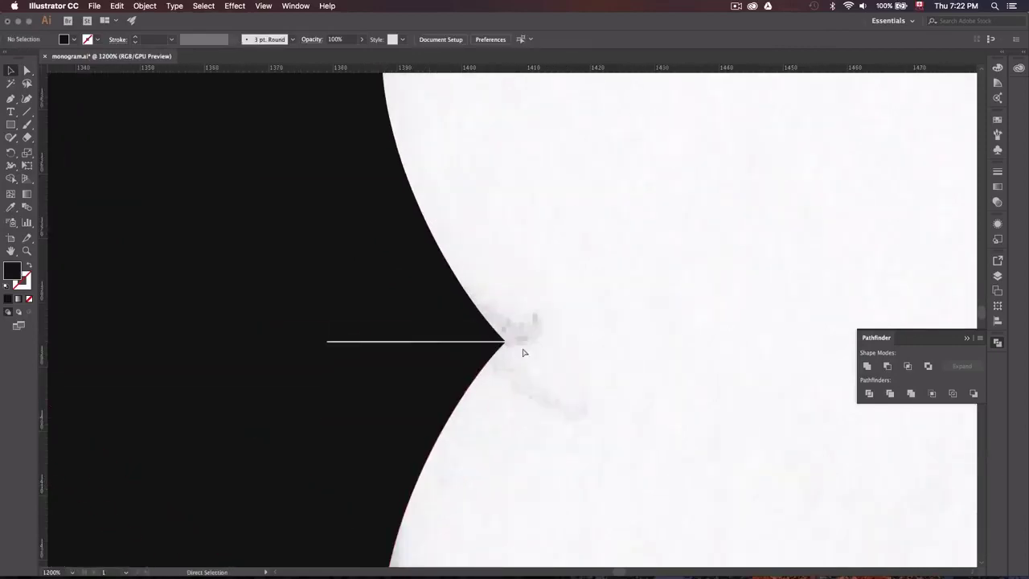
drag(523, 352, 731, 279)
alt+scroll(516, 378, down, 1)
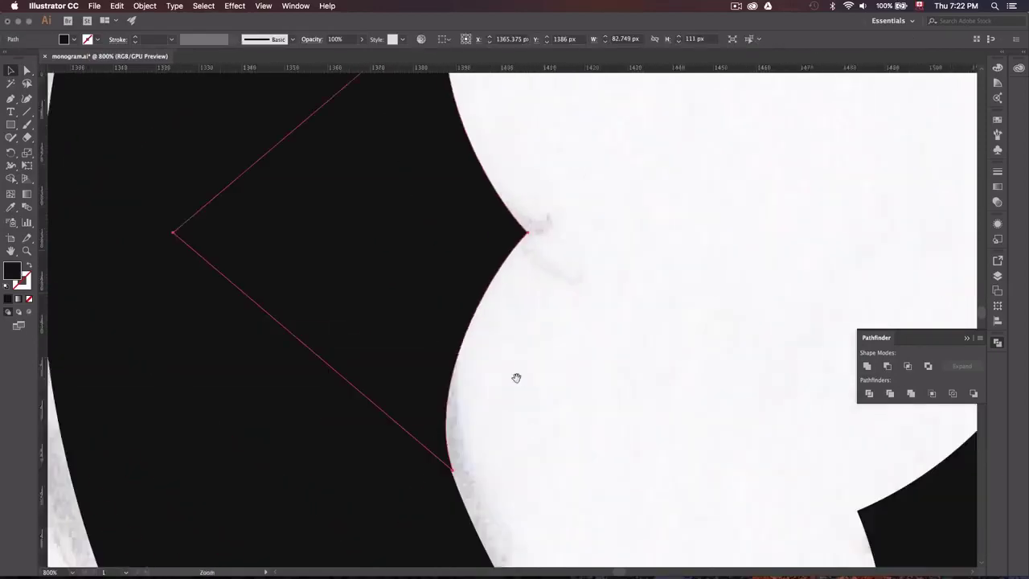
alt+scroll(523, 287, down, 5)
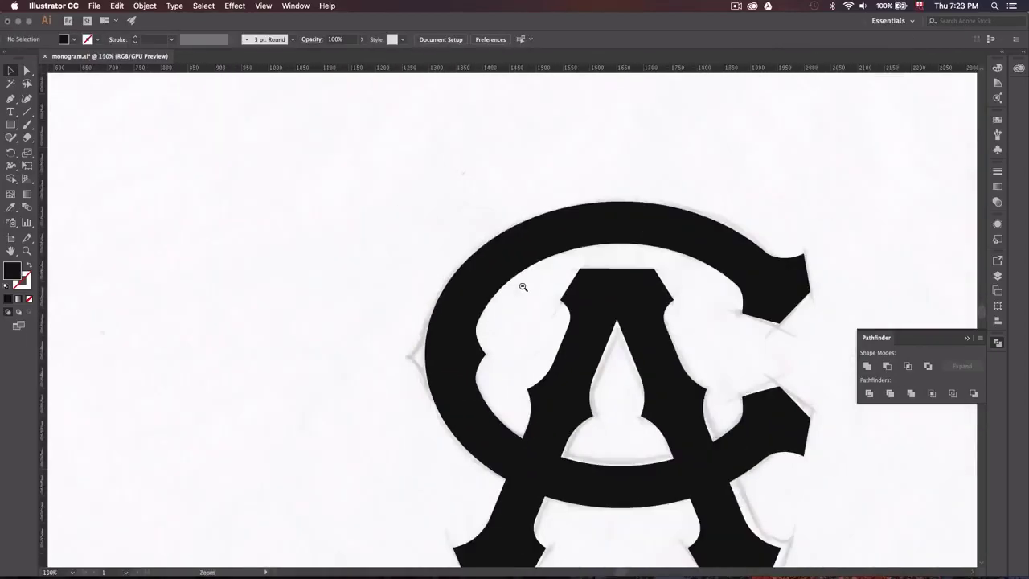
scroll(523, 287, up, 3)
Step: Move a spur piece onto the C's outer left edge, reflected left to right
click(609, 368)
drag(609, 367, 489, 368)
click(144, 6)
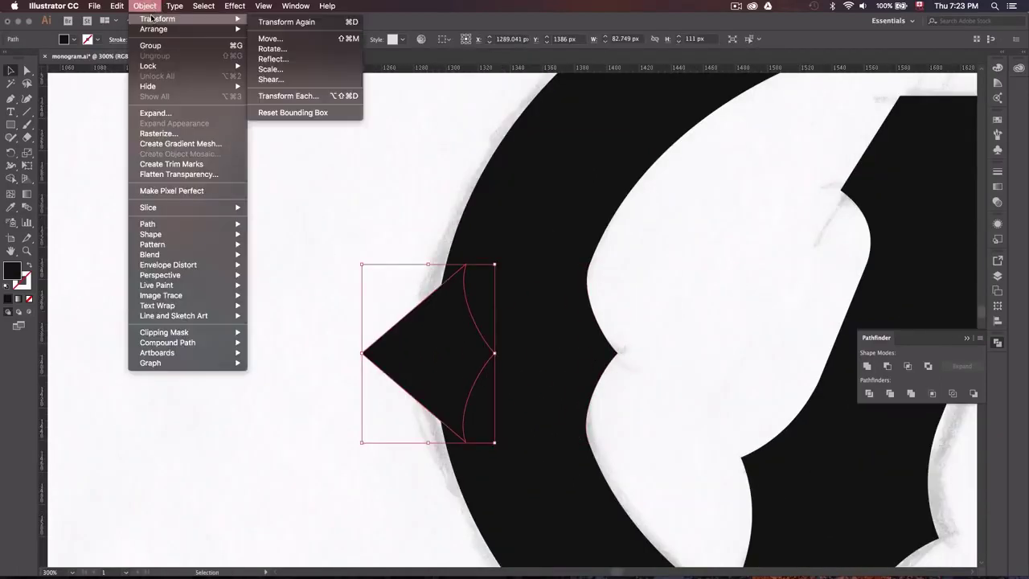
click(272, 59)
click(133, 252)
click(265, 352)
alt+scroll(504, 332, up, 1)
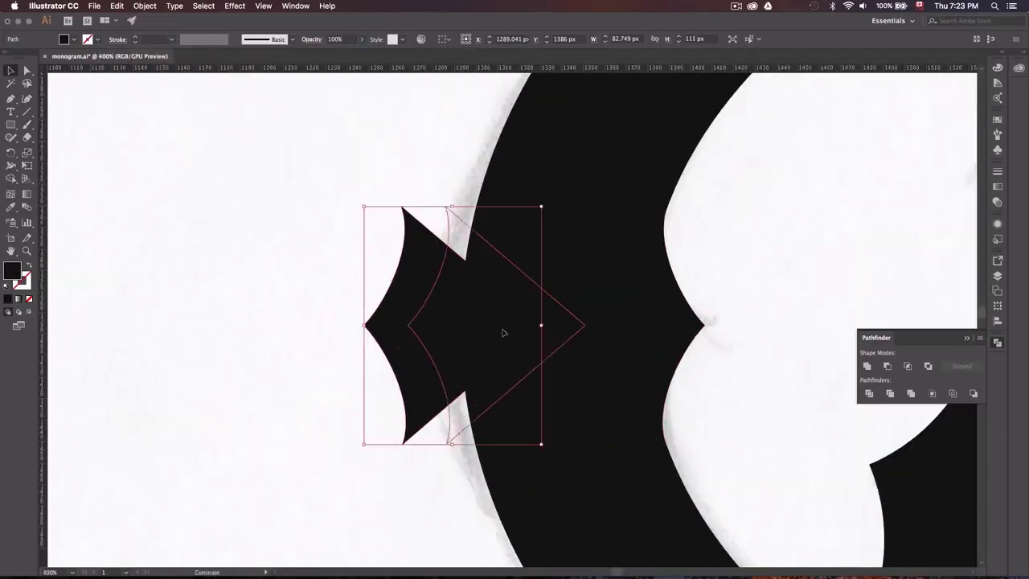
drag(503, 332, 570, 332)
Step: Curve the outer spur piece's edges to follow the pencil sketch
alt+scroll(432, 211, up, 1)
drag(459, 185, 484, 259)
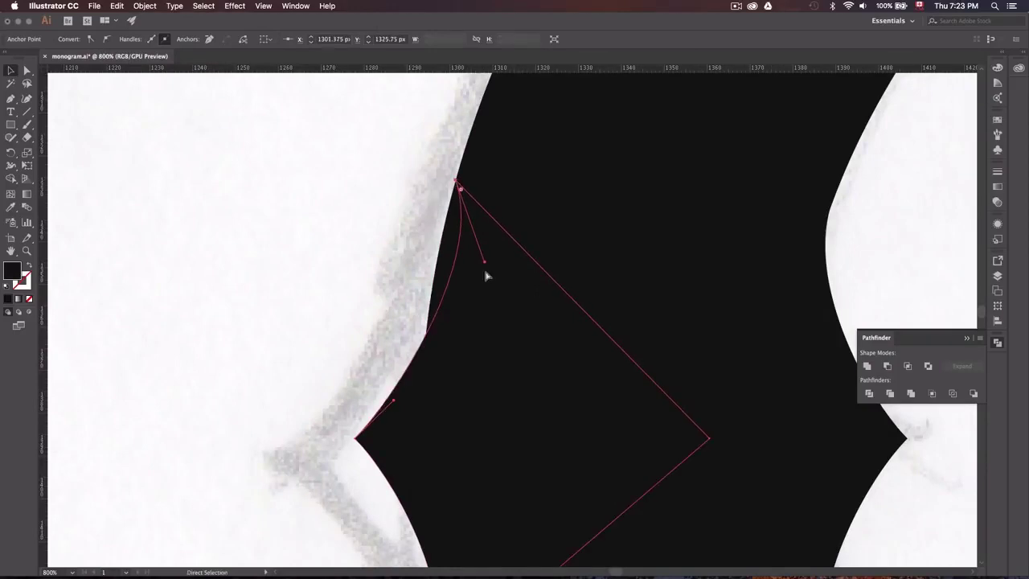
drag(434, 283, 349, 436)
key(a)
click(386, 395)
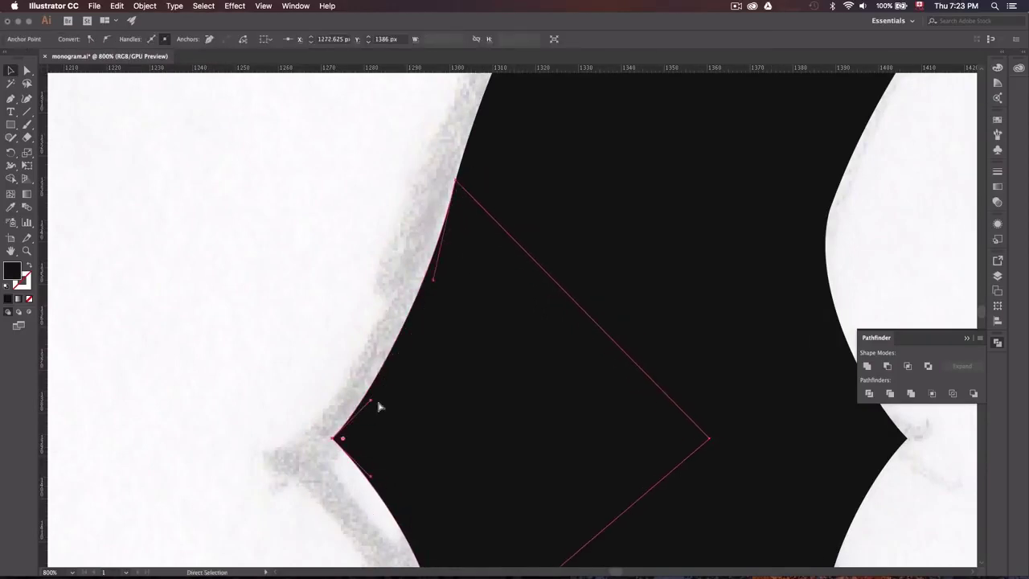
click(328, 436)
scroll(396, 373, down, 2)
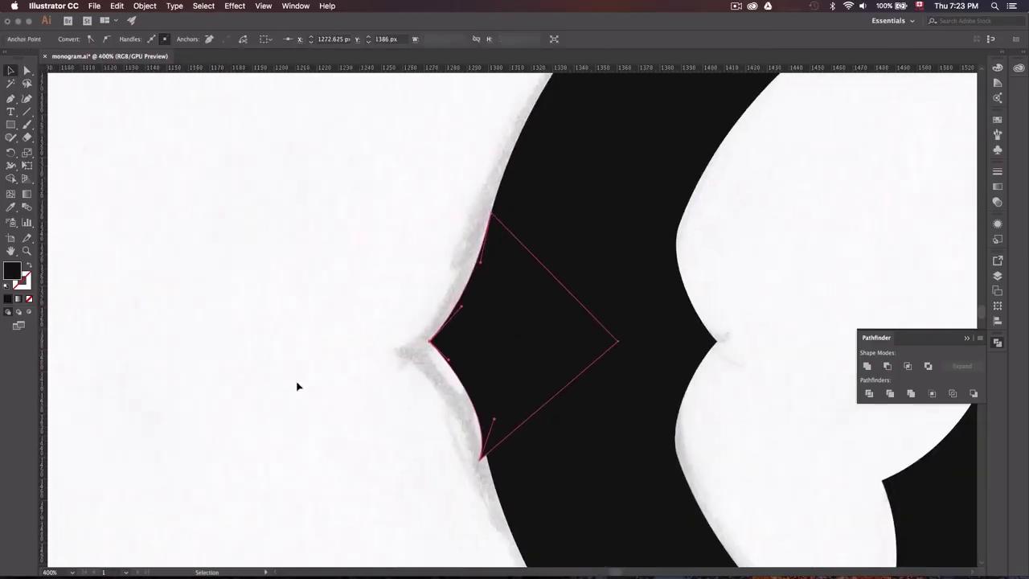
click(298, 384)
scroll(450, 374, up, 2)
Step: Cut off the outer spur's lower half and move a reflected copy down to the lower notch
key(m)
drag(223, 528, 759, 268)
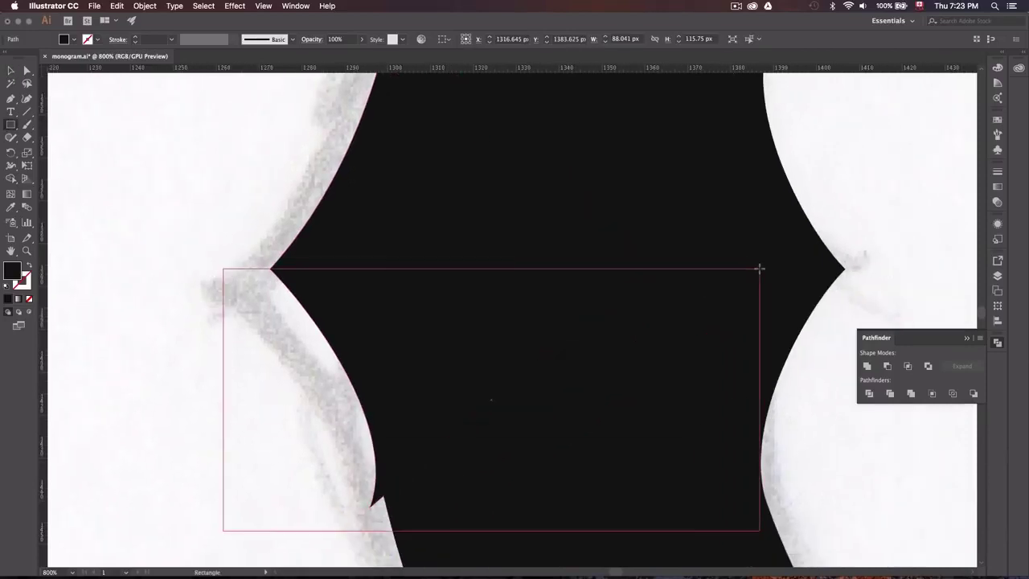
click(887, 366)
click(144, 5)
click(273, 59)
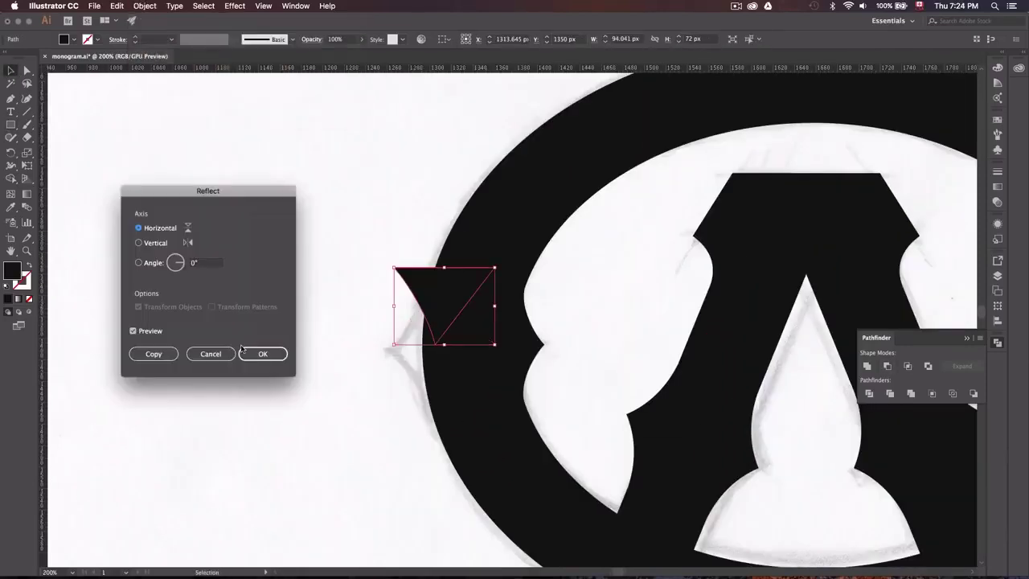
click(249, 355)
scroll(501, 301, up, 3)
scroll(432, 161, up, 2)
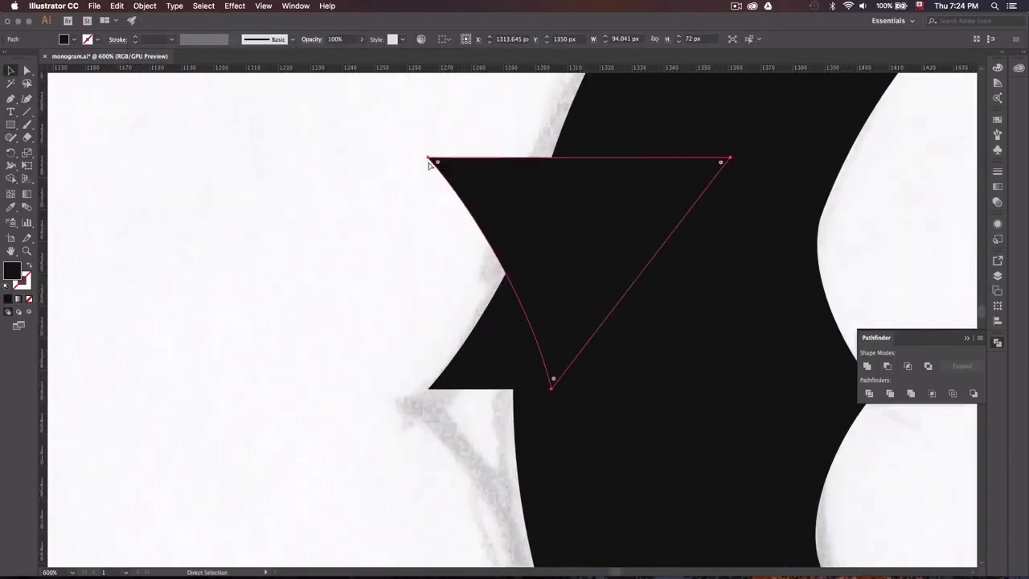
drag(431, 161, 430, 392)
click(407, 338)
scroll(351, 305, down, 3)
Step: Unite the C's overlapping ring and spur pieces into a single shape
scroll(386, 265, down, 3)
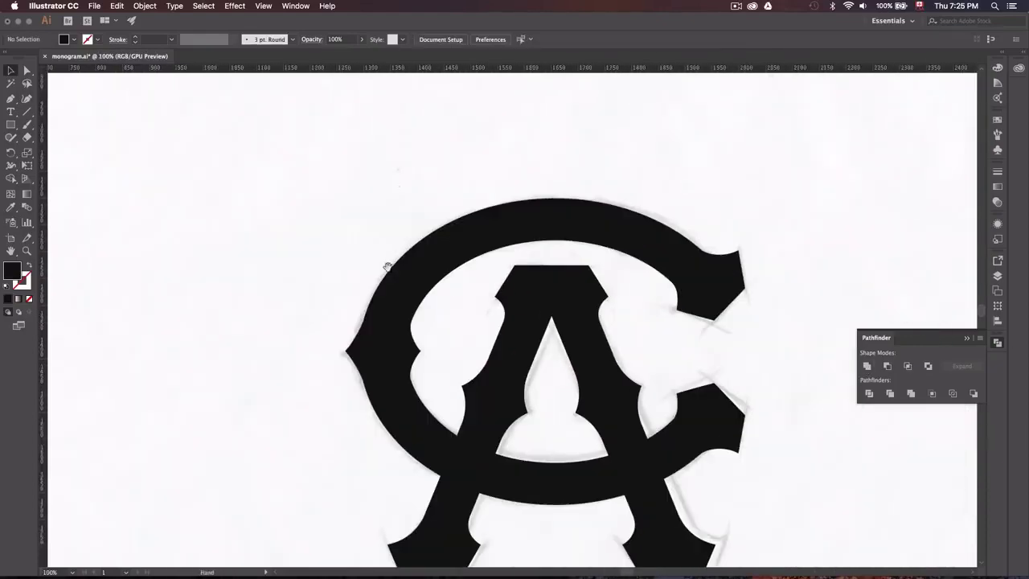
scroll(563, 378, down, 2)
click(547, 340)
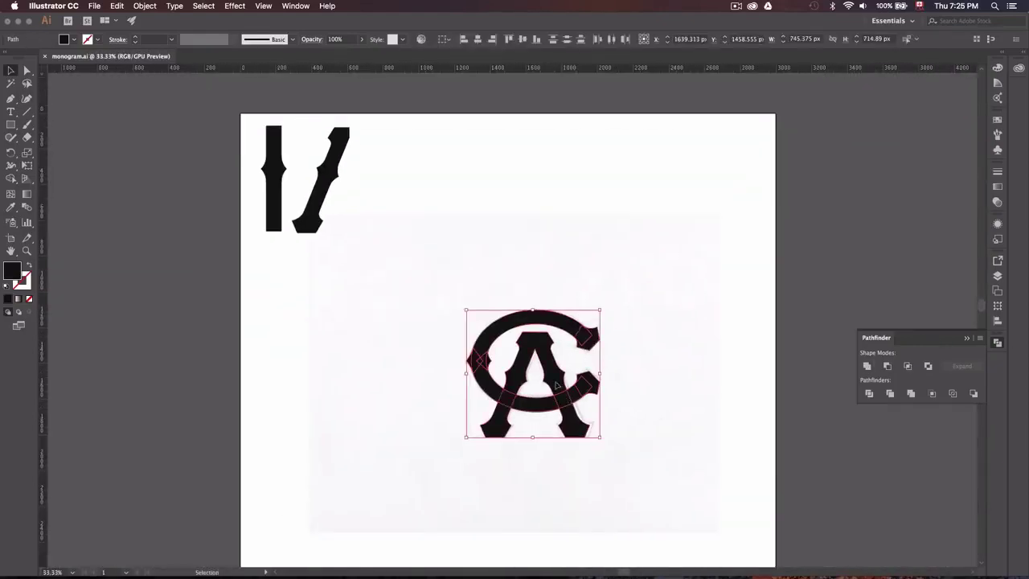
drag(557, 386, 448, 184)
scroll(563, 346, up, 2)
click(626, 342)
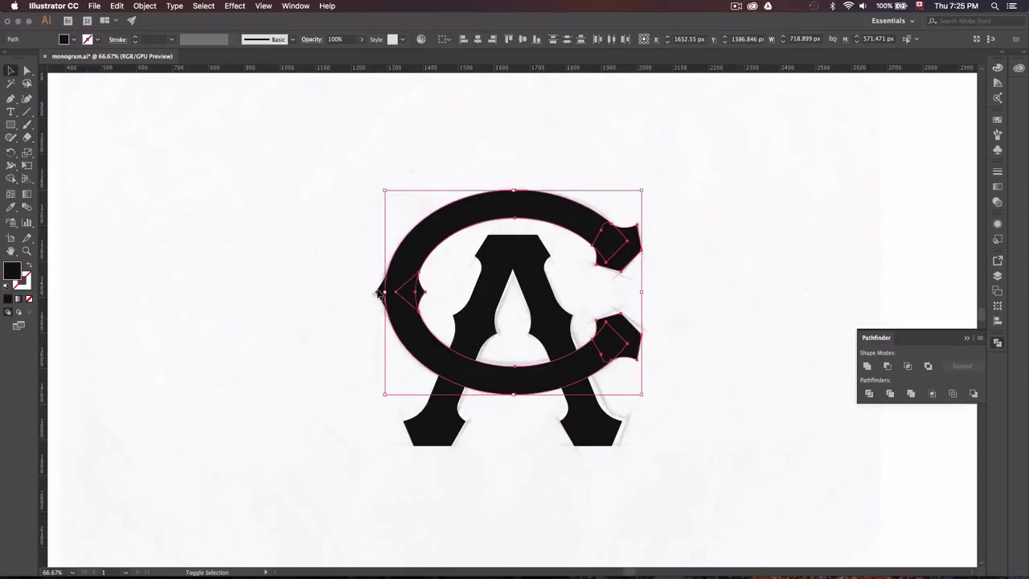
shift+click(466, 321)
scroll(563, 434, up, 2)
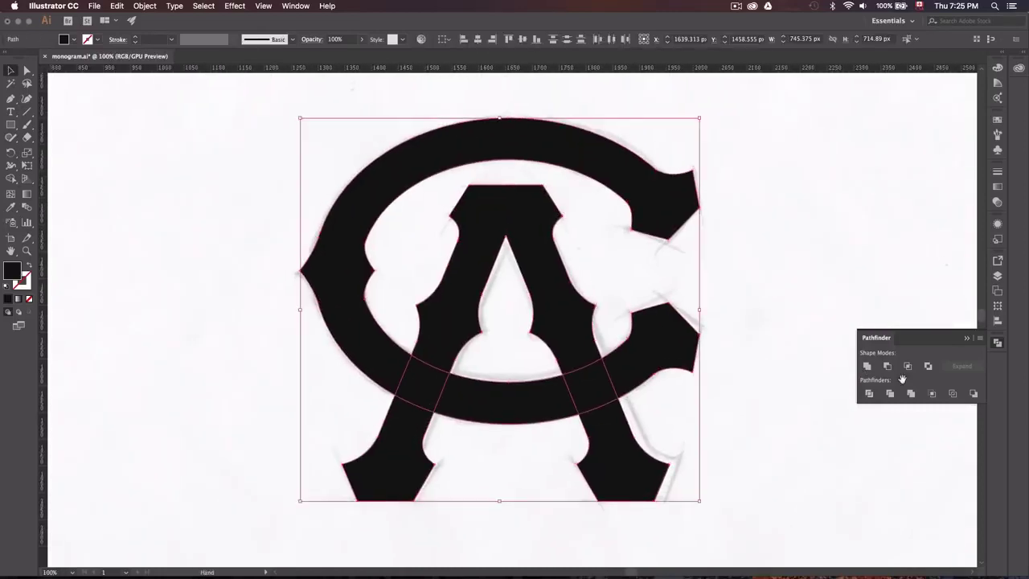
click(769, 418)
click(466, 325)
click(684, 354)
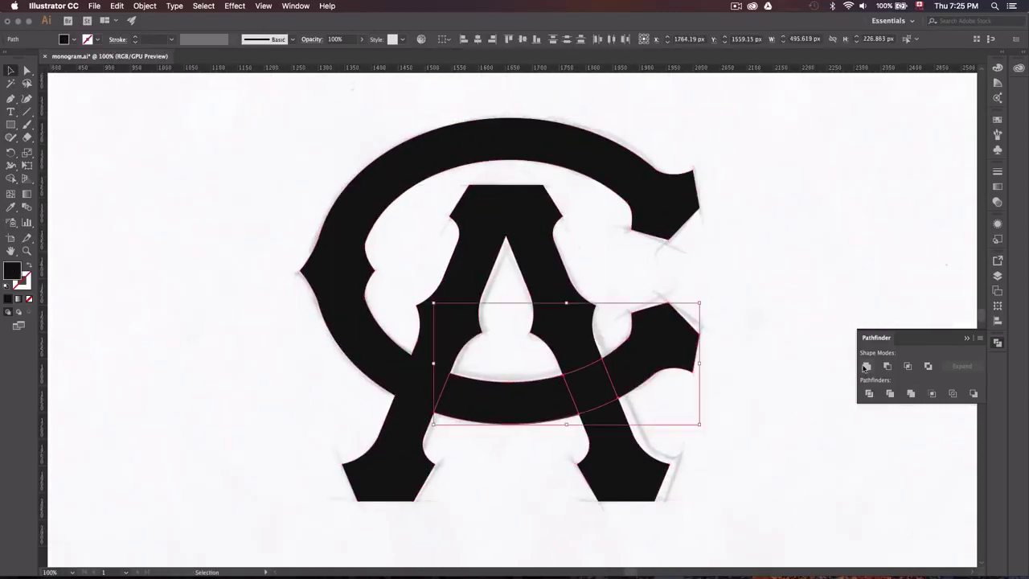
click(866, 368)
click(744, 422)
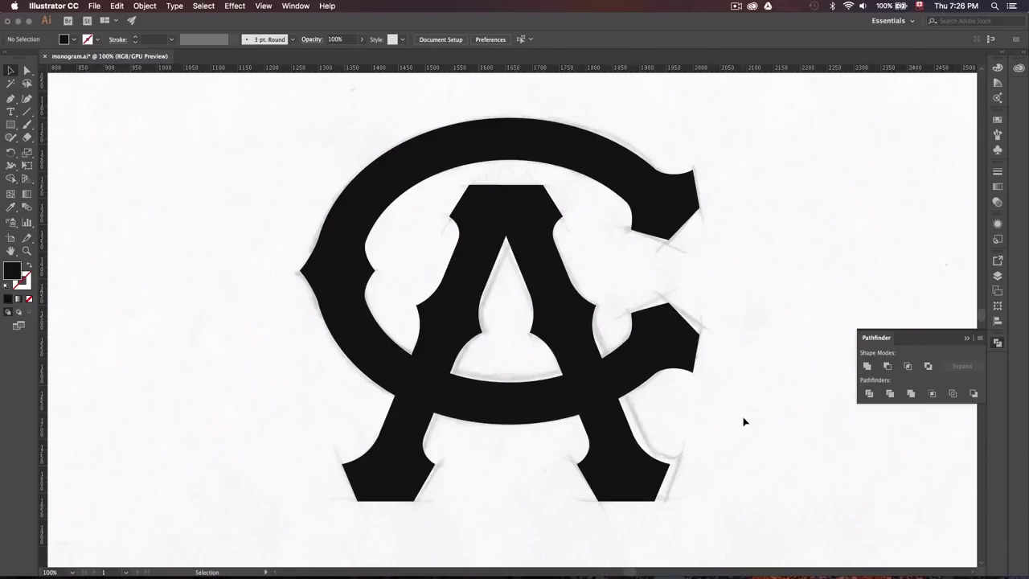
Step: Alt-drag a copy of the whole monogram to the right of the original
scroll(743, 422, down, 2)
drag(602, 207, 292, 427)
mouse_move(383, 379)
mouse_down()
mouse_move(700, 379)
mouse_move(532, 401)
mouse_up()
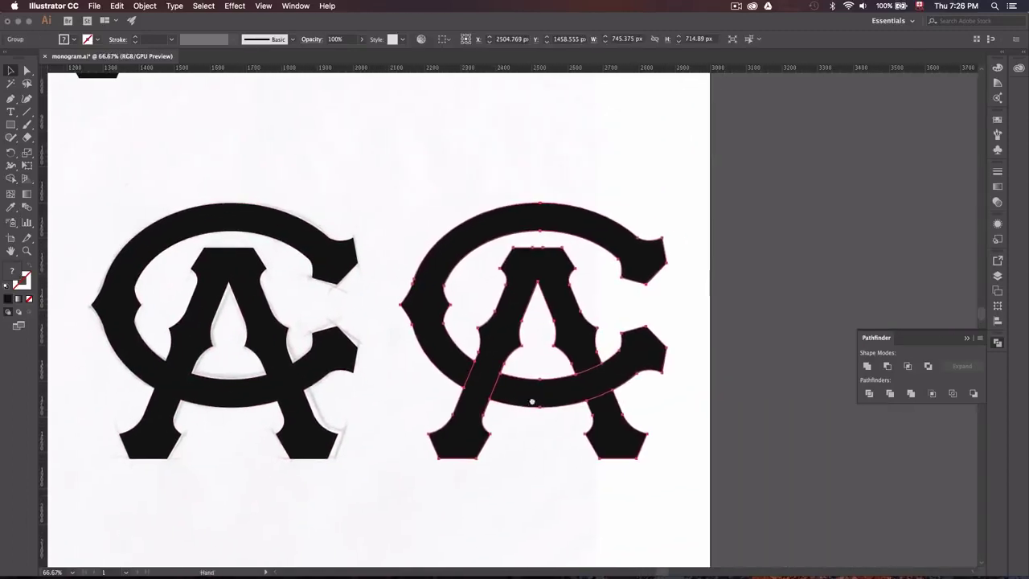
Step: Fill both monograms with pure black #000000
shift+click(173, 442)
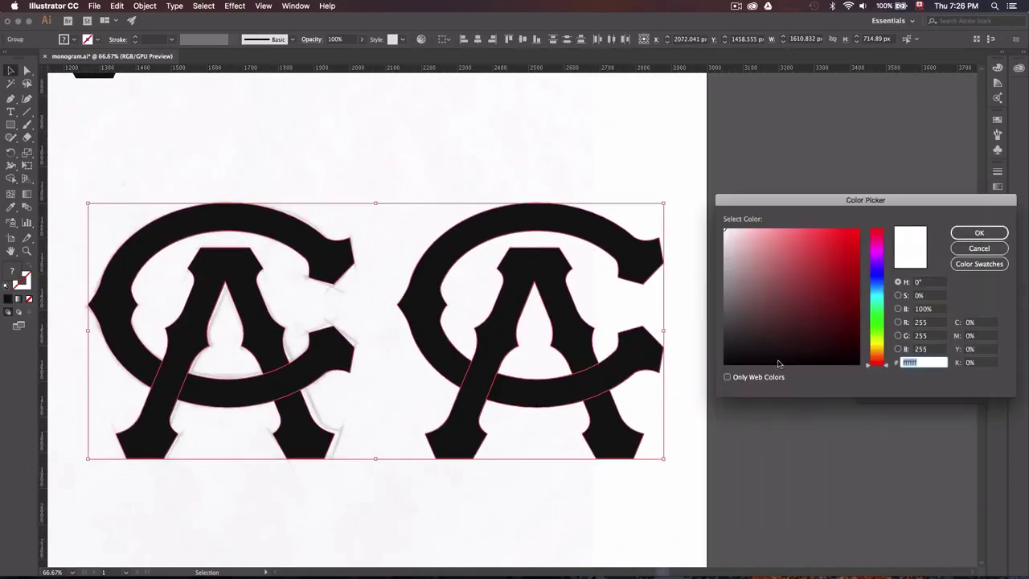
click(978, 233)
click(207, 354)
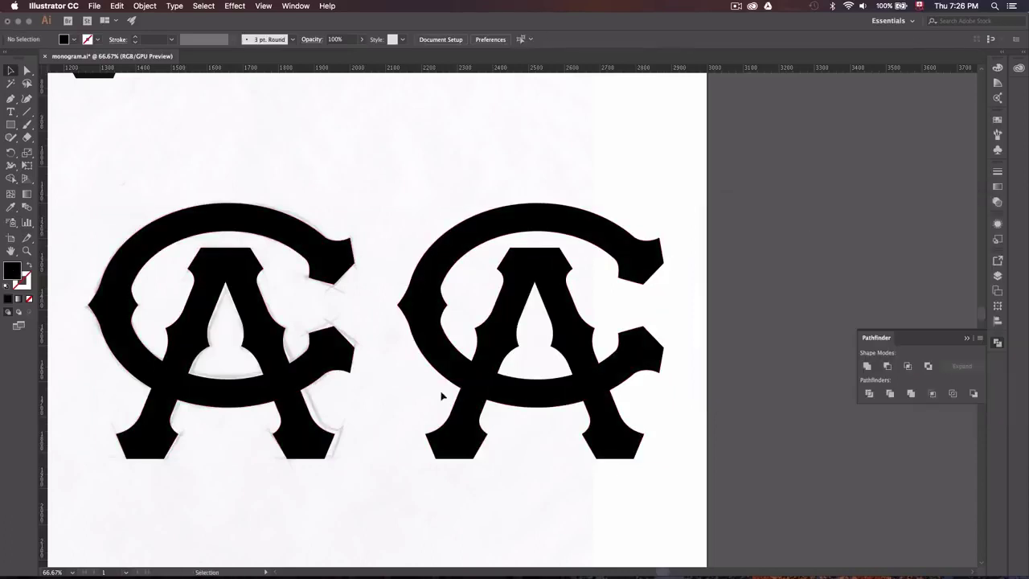
Step: Swap the right copy's fill and stroke and set its stroke weight to 13 pt
drag(441, 395, 441, 466)
key(shift+x)
click(997, 171)
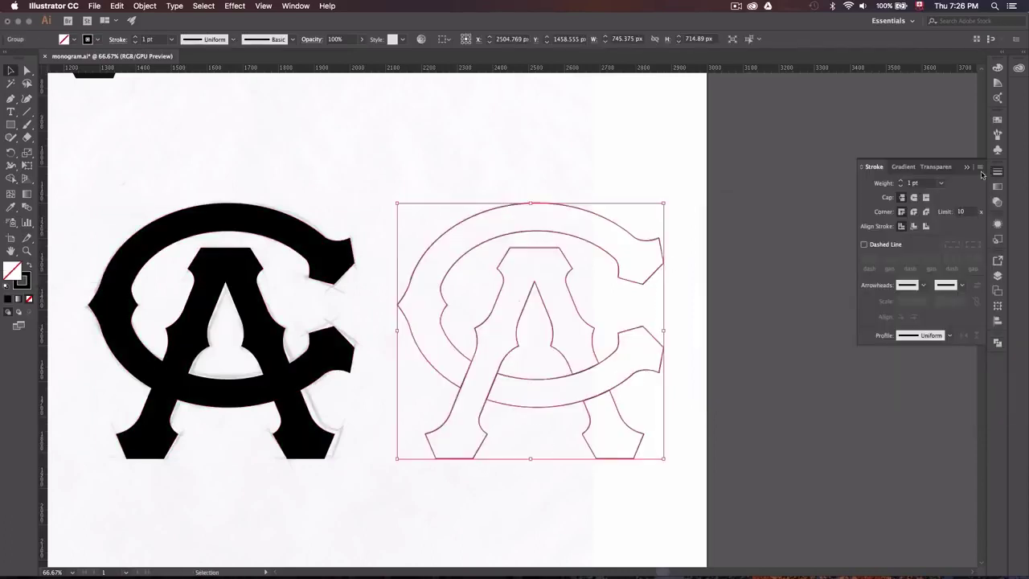
click(903, 183)
text(10)
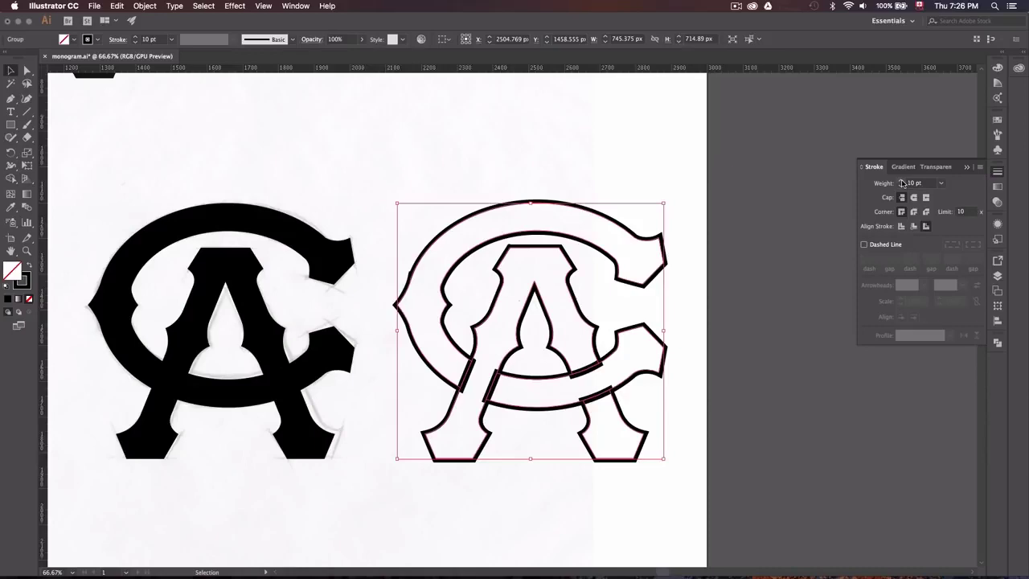
click(903, 182)
click(902, 183)
click(902, 182)
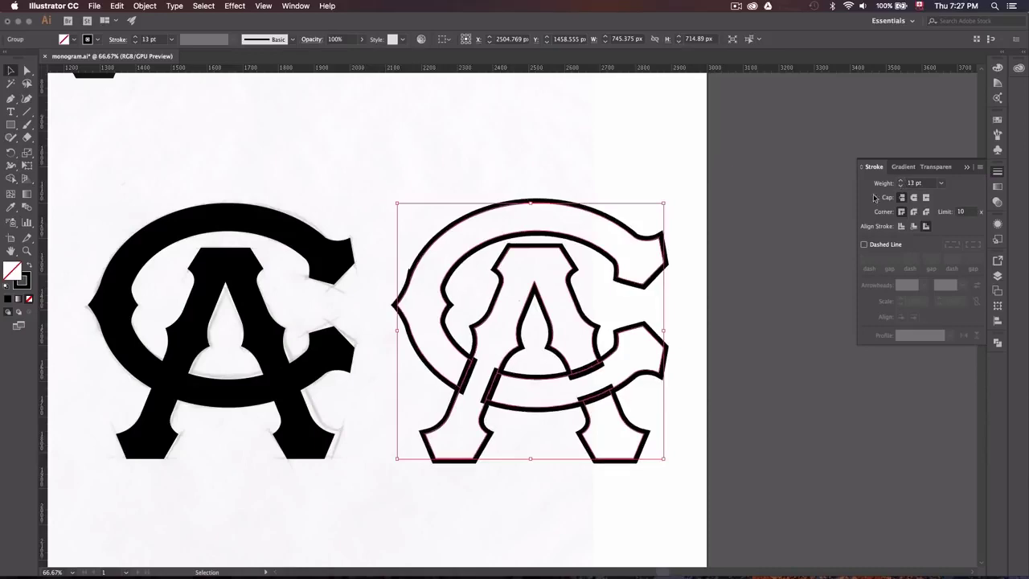
key(ctrl+minus)
scroll(656, 386, up, 3)
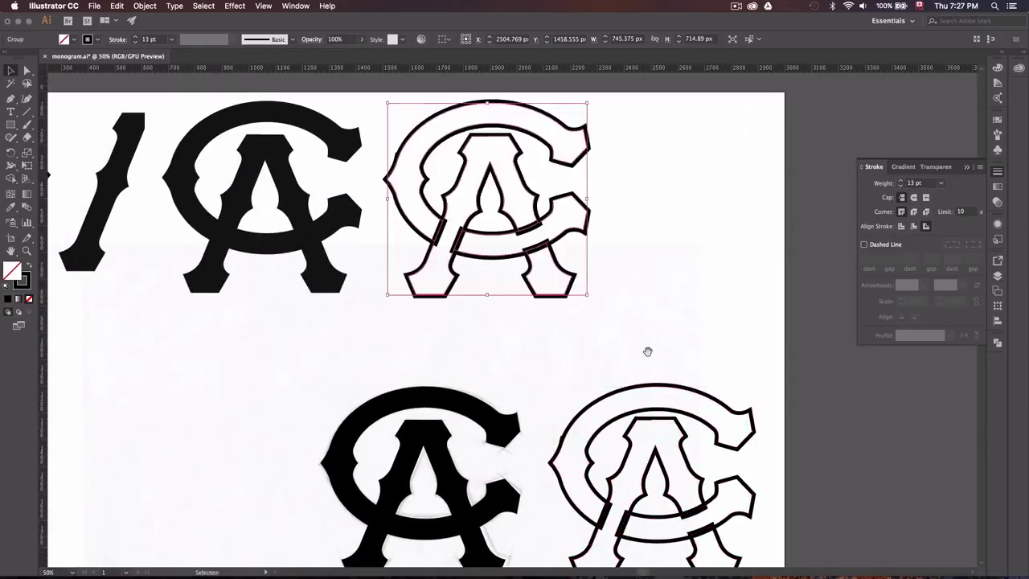
key(ctrl+plus)
click(144, 6)
Step: Expand the copy's outline strokes and delete the stray connector bars and anchor
click(149, 123)
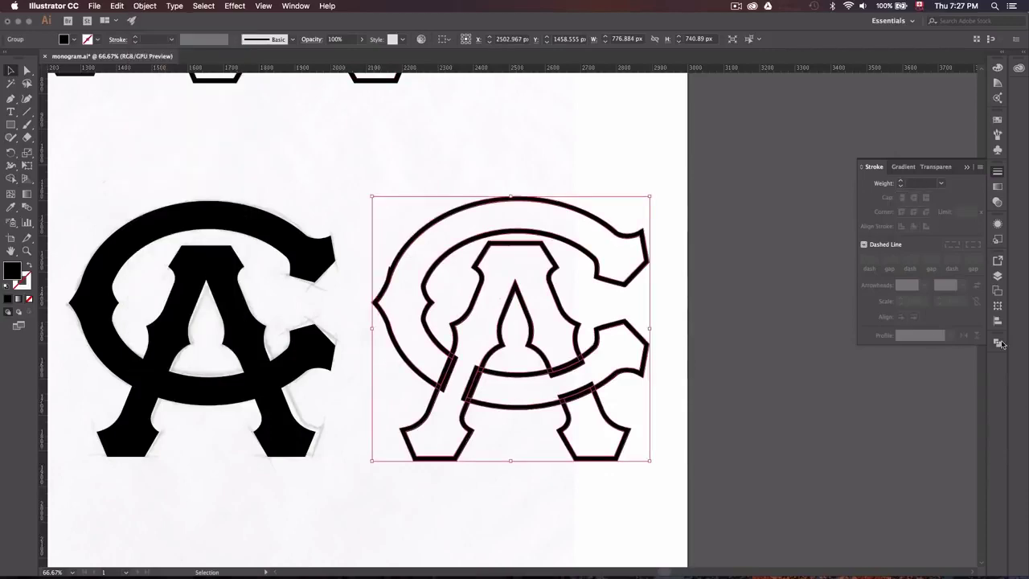
key(ctrl+shift+F9)
key(ctrl+plus)
key(ctrl+plus)
key(Delete)
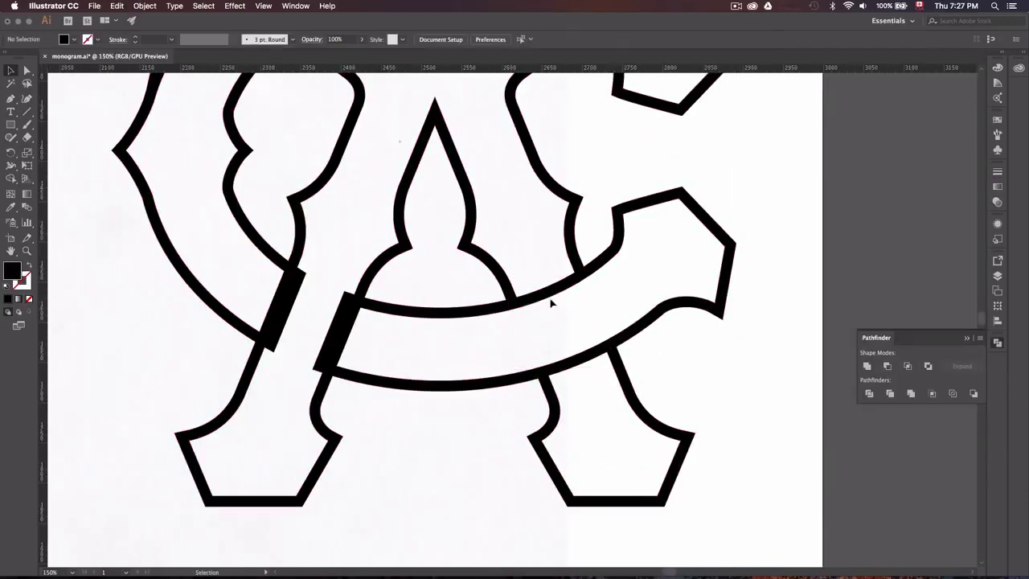
key(Delete)
key(ctrl+y)
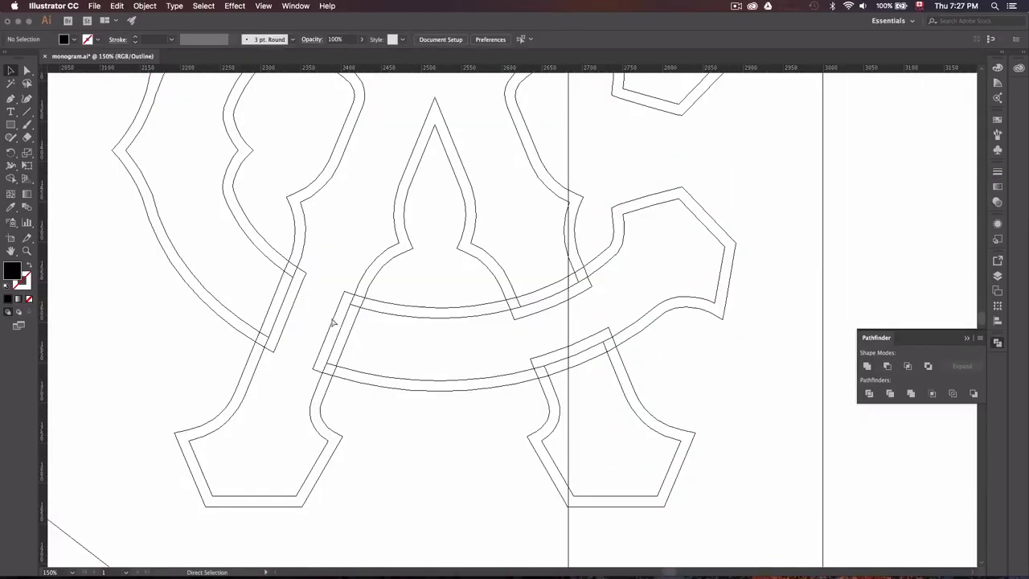
key(Delete)
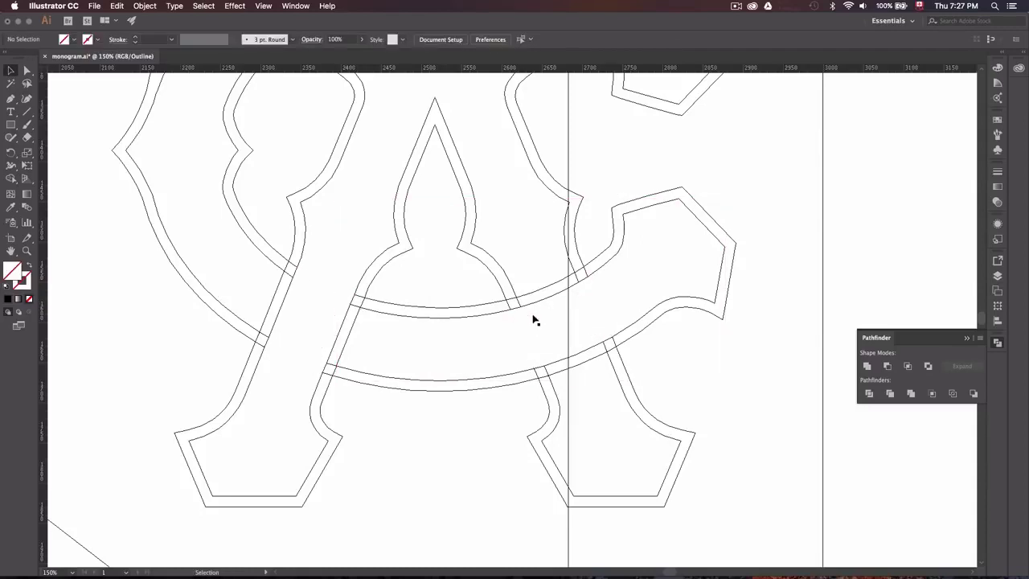
key(ctrl+y)
Step: Unite the A's overlapping stem pieces into one clean outline, then view both monograms
key(a)
scroll(427, 408, right, 1)
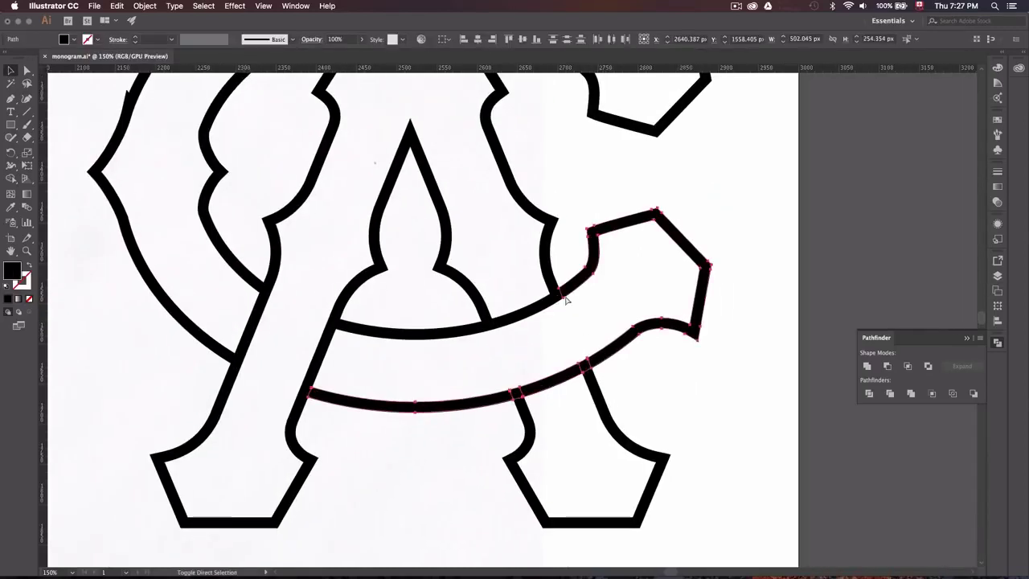
scroll(563, 354, left, 2)
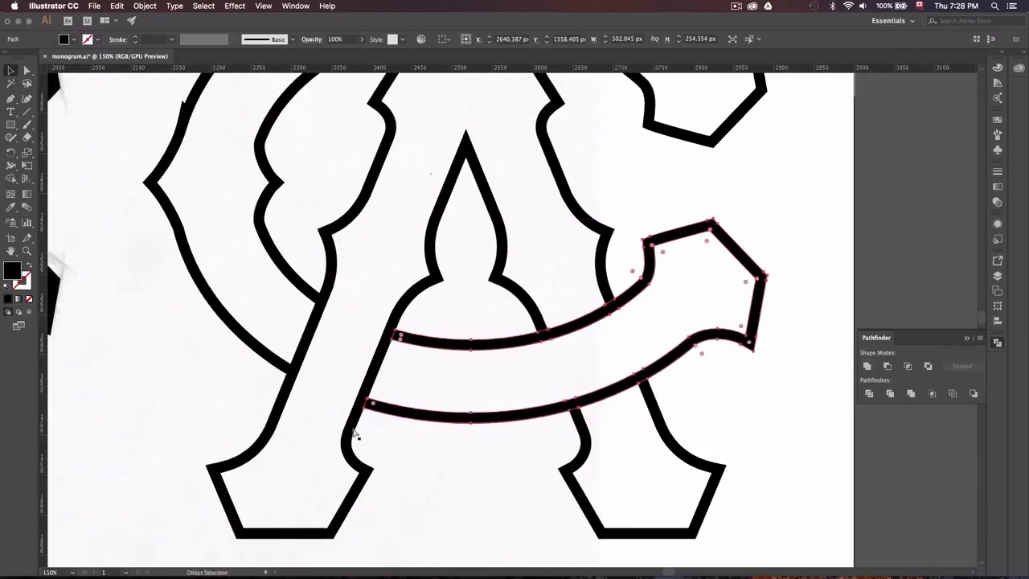
click(390, 341)
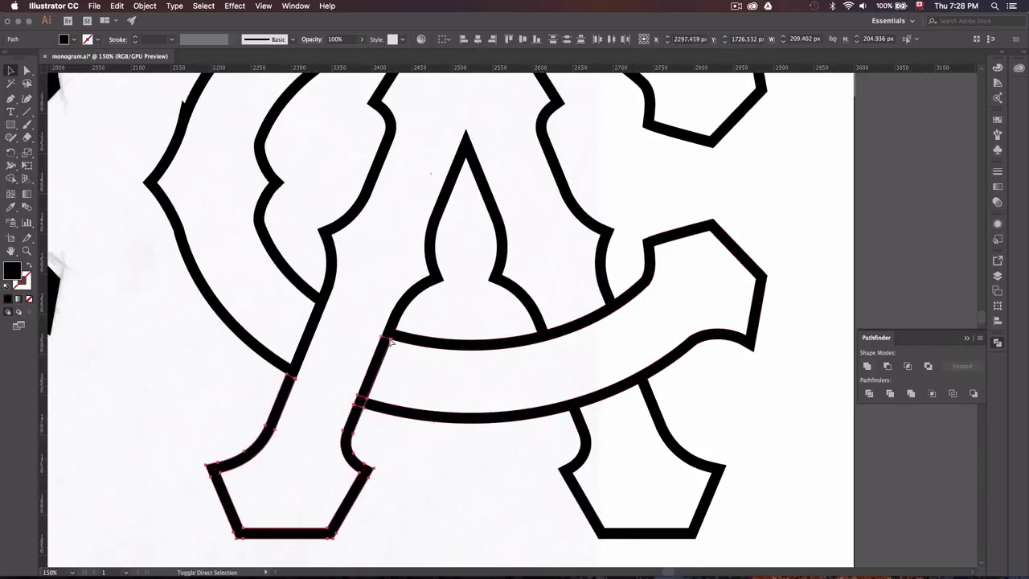
click(870, 366)
scroll(587, 425, up, 2)
key(ctrl+y)
click(712, 448)
key(ctrl+y)
key(z)
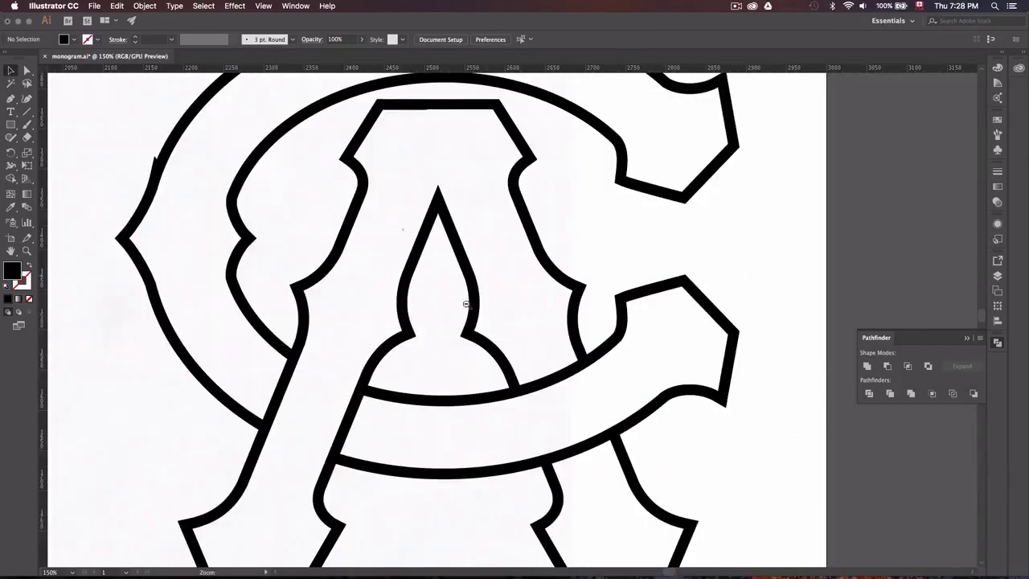
key(ctrl+minus)
key(ctrl+minus)
key(ctrl+minus)
key(v)
click(536, 402)
key(F7)
Step: Give the outlined copy a white #FFFFFF fill and delete the leftover dark fill shape
double_click(13, 274)
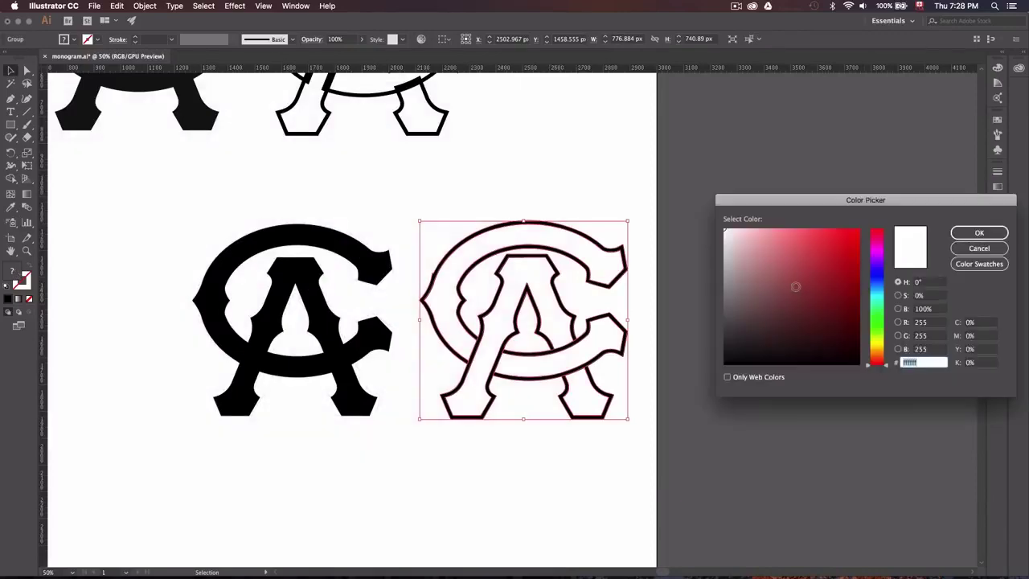
key(Return)
key(ctrl+equal)
click(555, 483)
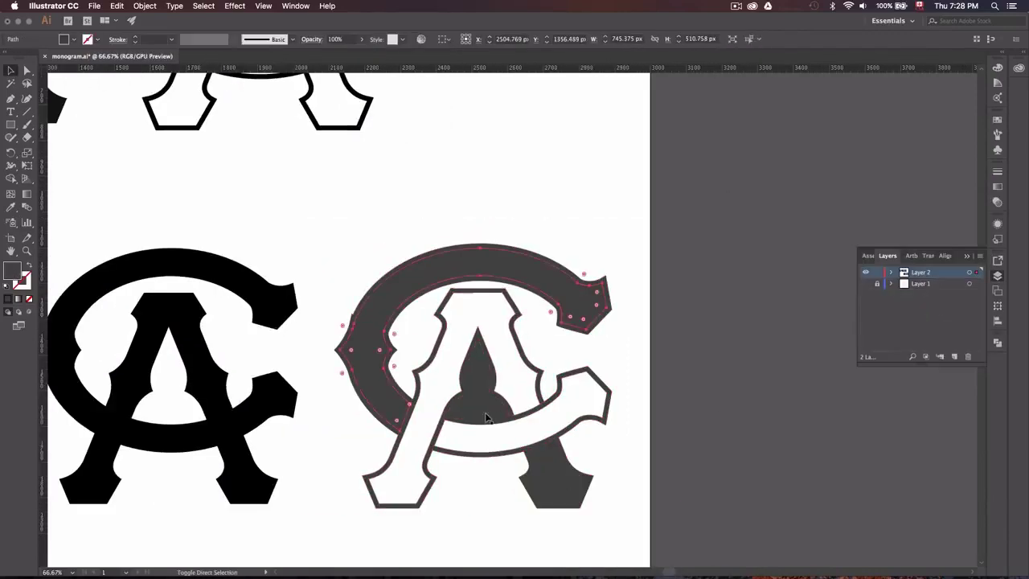
key(Delete)
Step: Select the copy's outline path and scroll around to check it, then deselect
scroll(522, 271, up, 5)
click(522, 271)
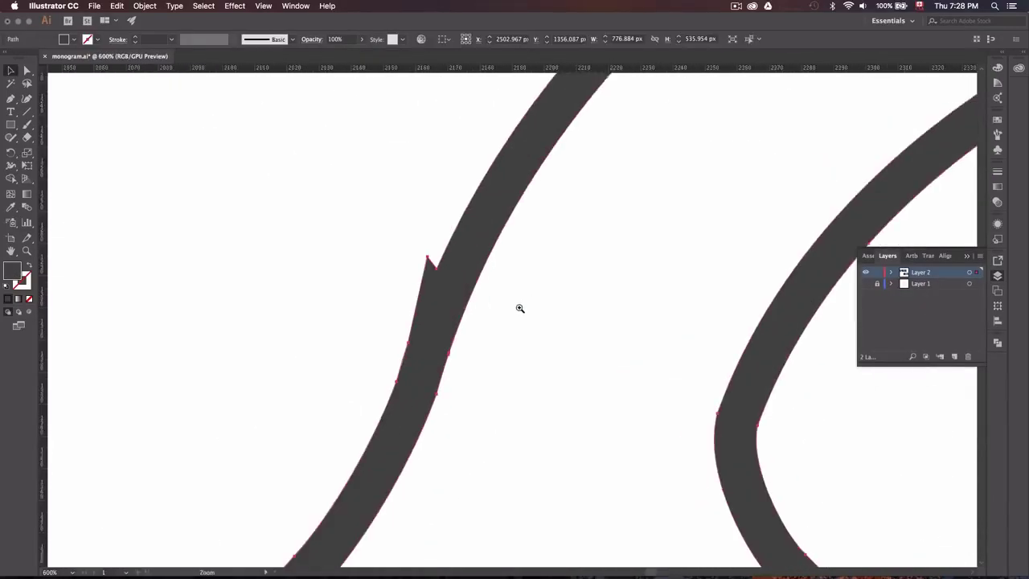
scroll(522, 305, down, 2)
scroll(287, 346, up, 3)
scroll(390, 198, up, 4)
scroll(480, 239, up, 3)
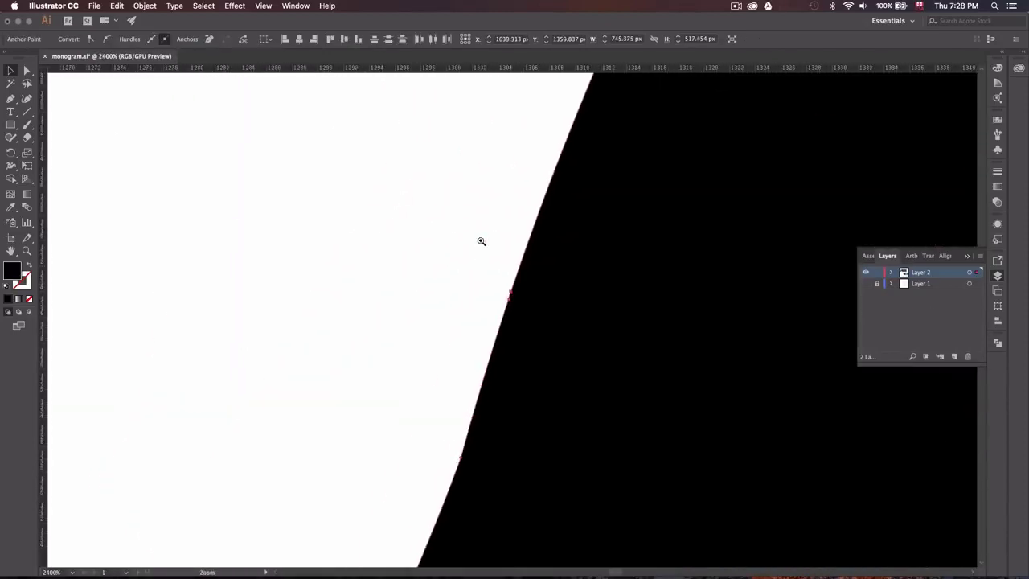
click(508, 304)
scroll(487, 304, up, 2)
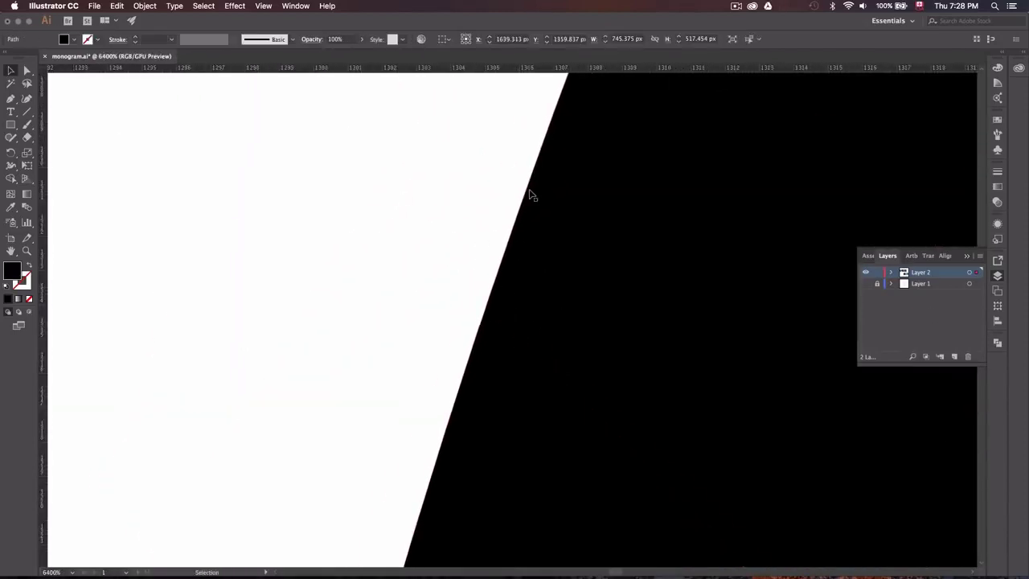
scroll(426, 305, down, 5)
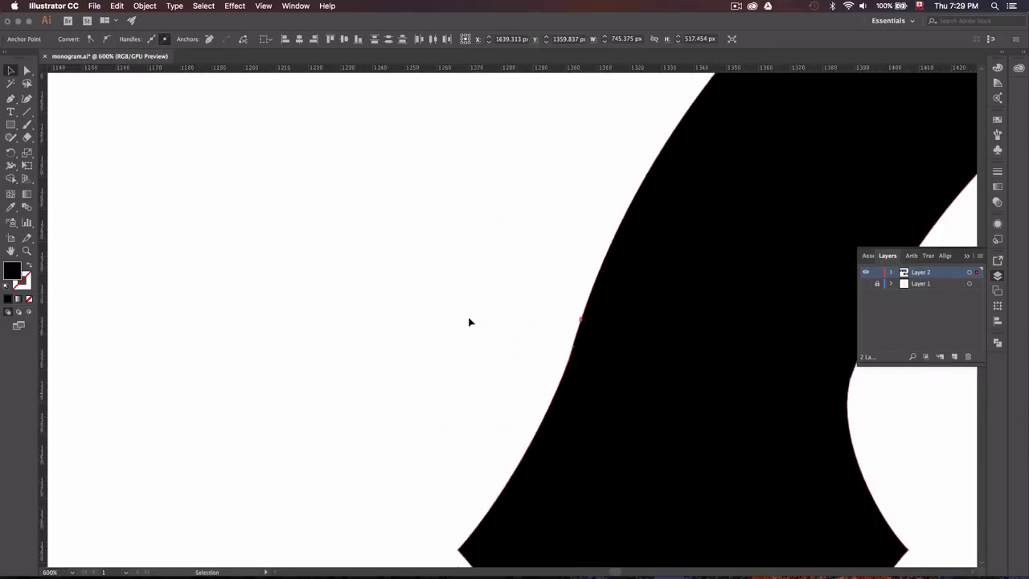
Step: Inspect the copy's edges in Outline view, then return to the full-colour preview
key(ctrl+y)
click(426, 329)
key(ctrl+y)
scroll(409, 335, down, 5)
scroll(571, 327, down, 2)
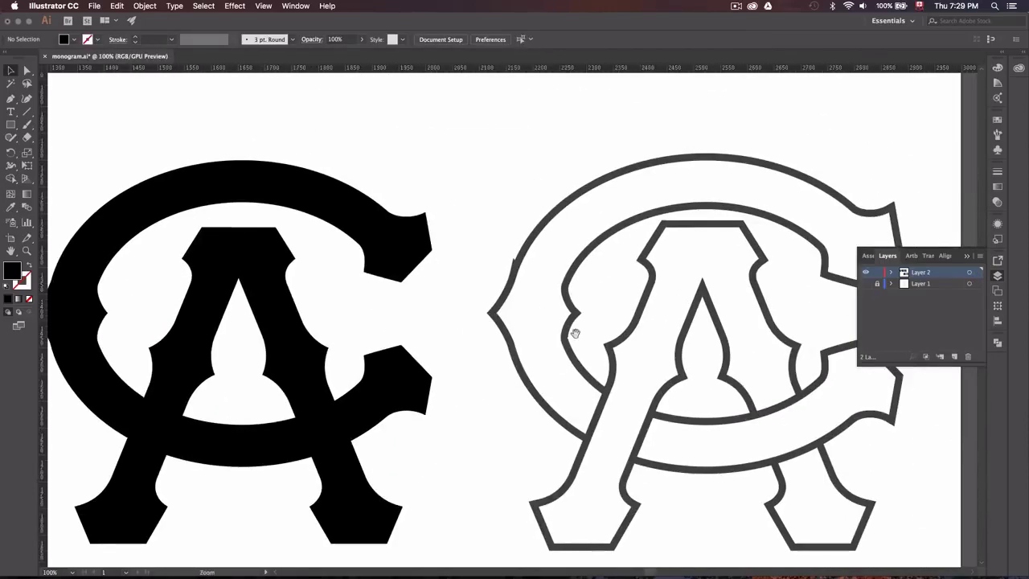
scroll(490, 329, up, 3)
scroll(475, 260, up, 2)
scroll(489, 279, up, 2)
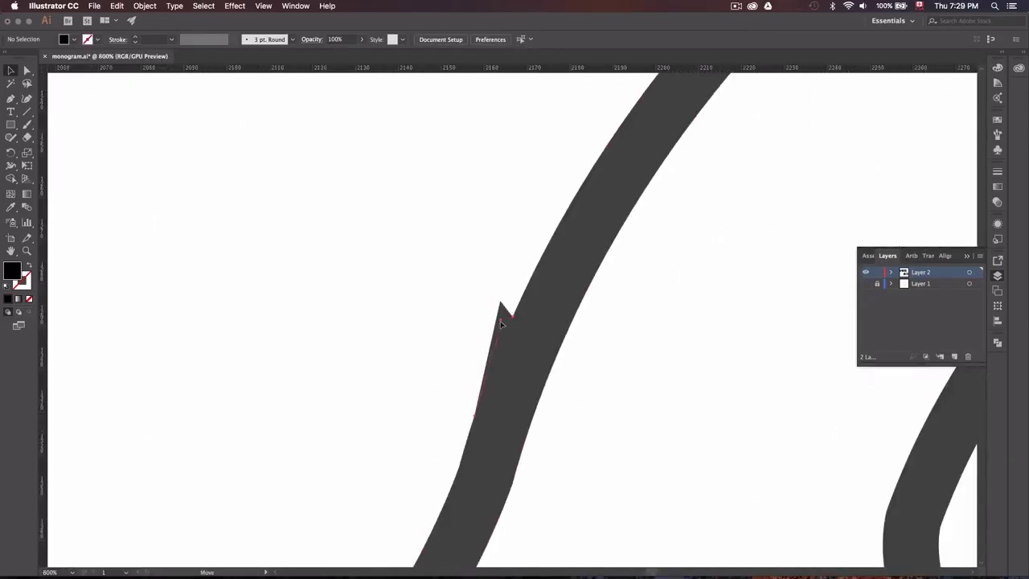
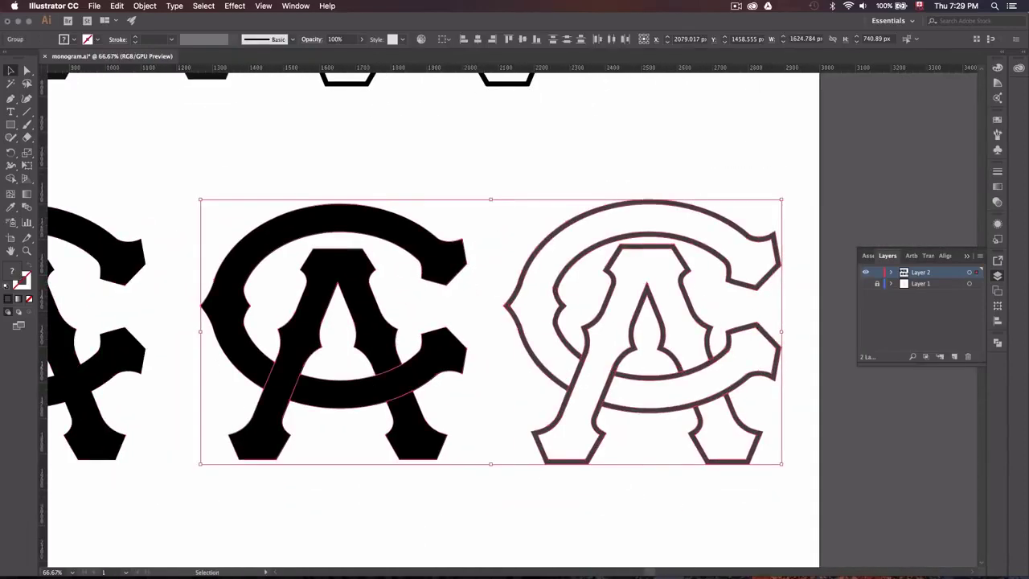
Step: Centre the outlined monogram over the black one and check the alignment up close
click(478, 38)
key(ctrl+plus)
key(ctrl+plus)
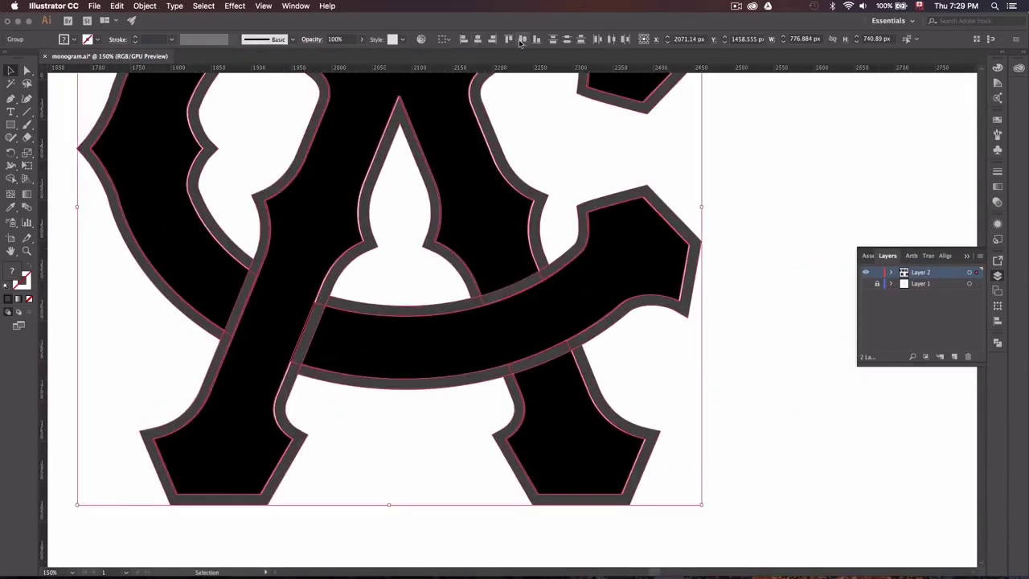
click(729, 314)
key(ctrl+minus)
key(ctrl+minus)
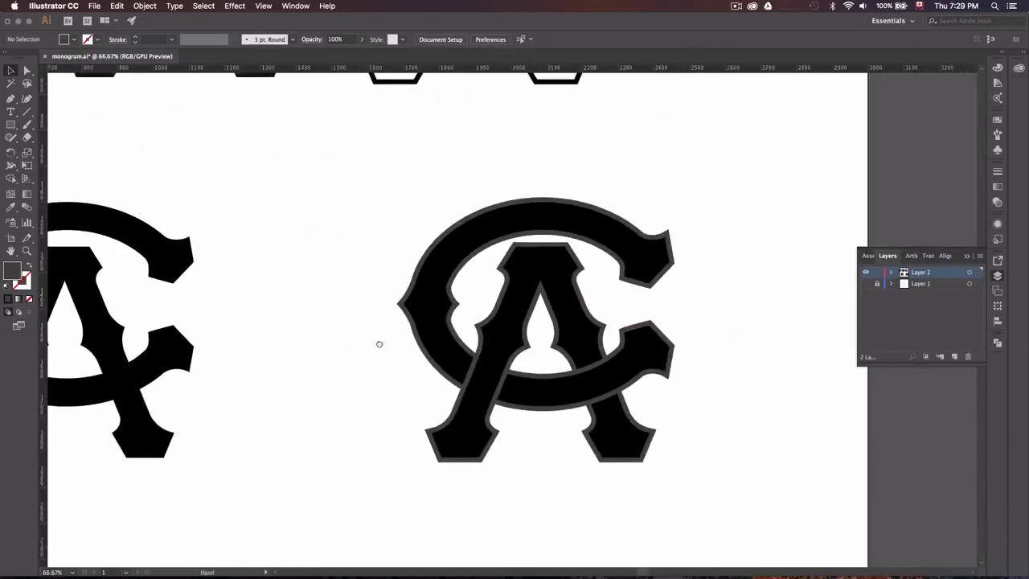
drag(380, 344, 696, 309)
key(ctrl+minus)
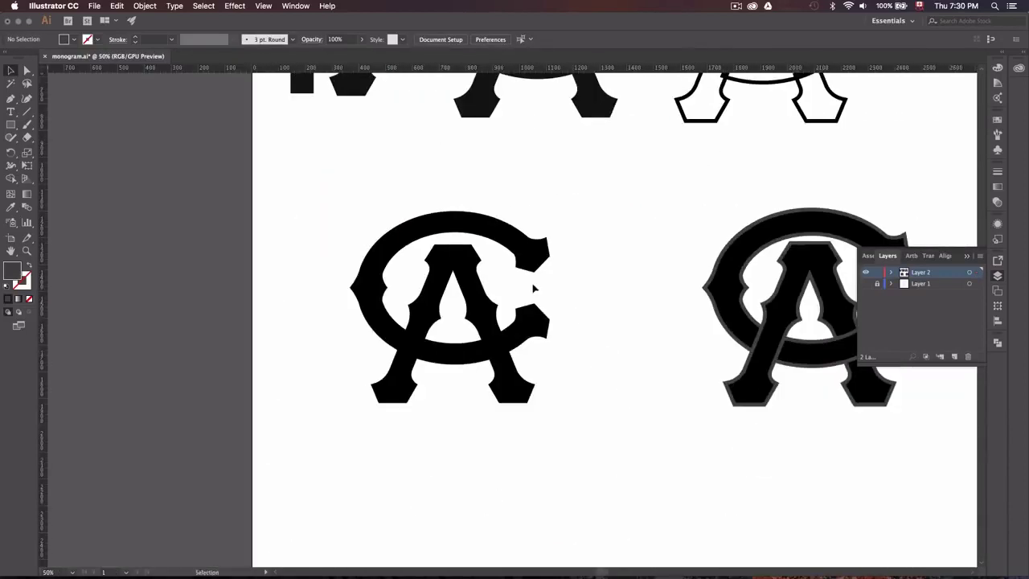
Step: Place a copy of the black monogram below and a copy of the outlined monogram to its right
drag(478, 224, 478, 500)
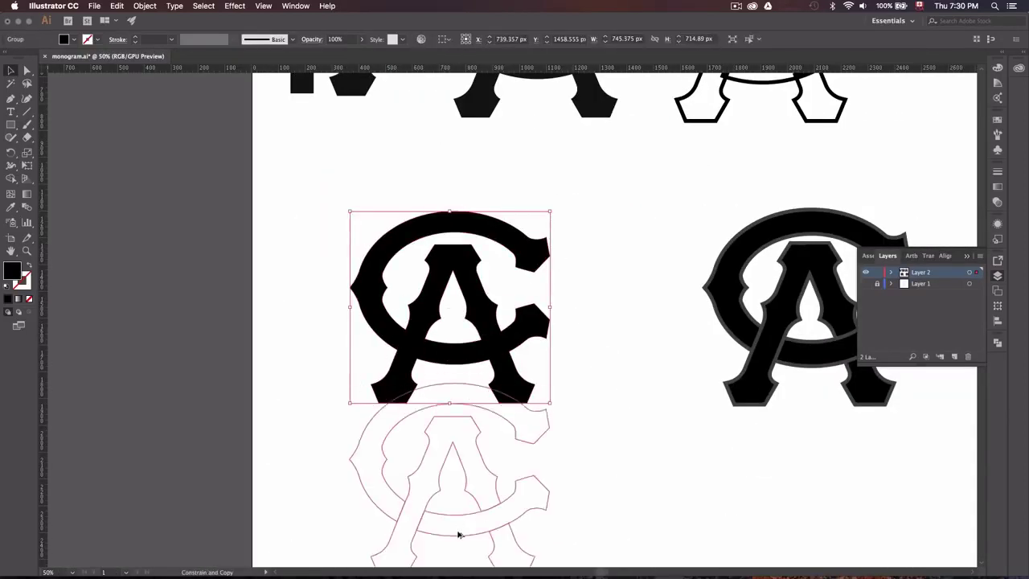
drag(591, 390, 321, 404)
click(612, 398)
Step: Unite the right-hand monogram copy into one compound shape and give it a thick outline stroke
drag(648, 306, 864, 305)
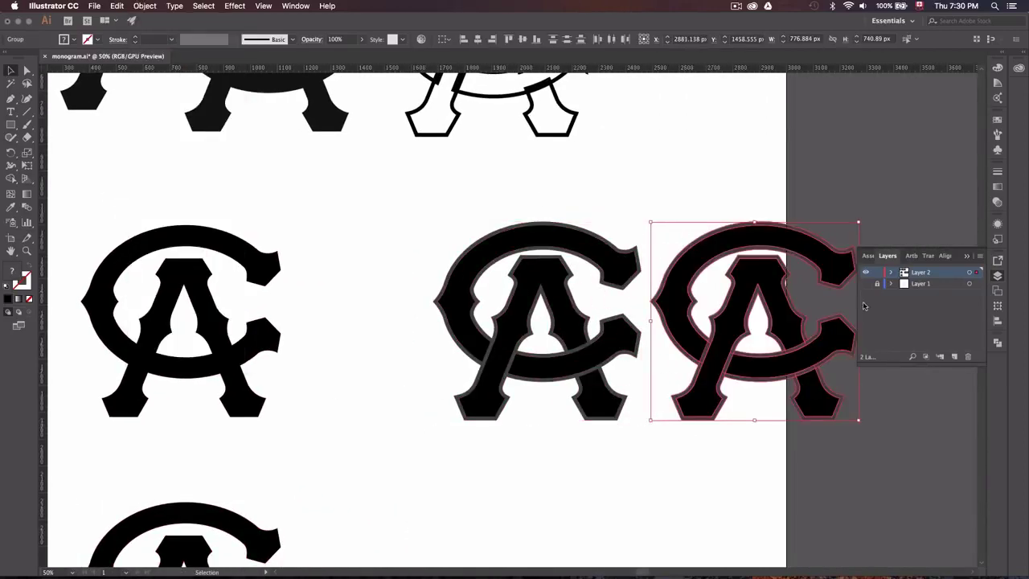
scroll(562, 322, right, 4)
key(ctrl+8)
key(ctrl+shift+F9)
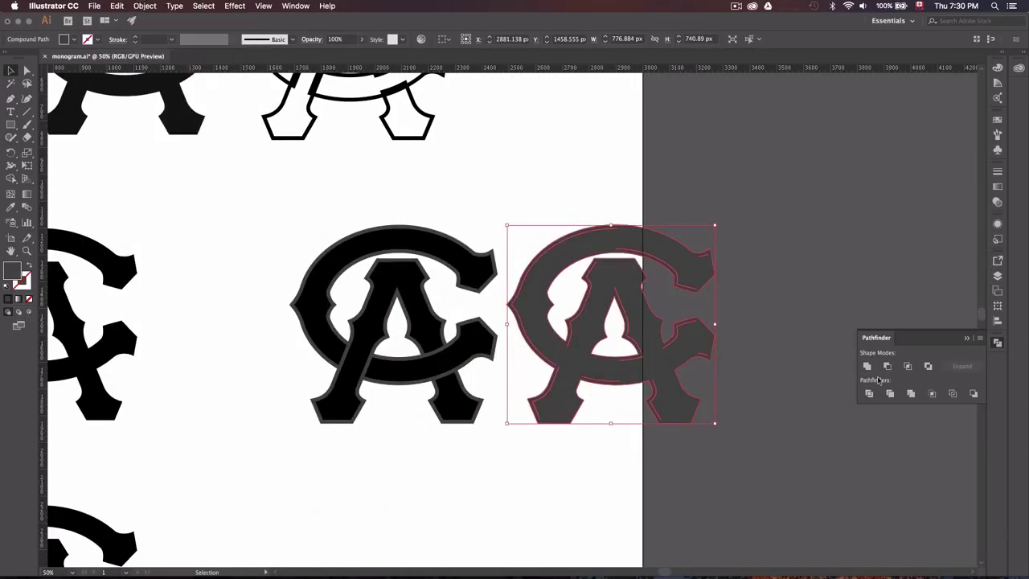
click(7, 300)
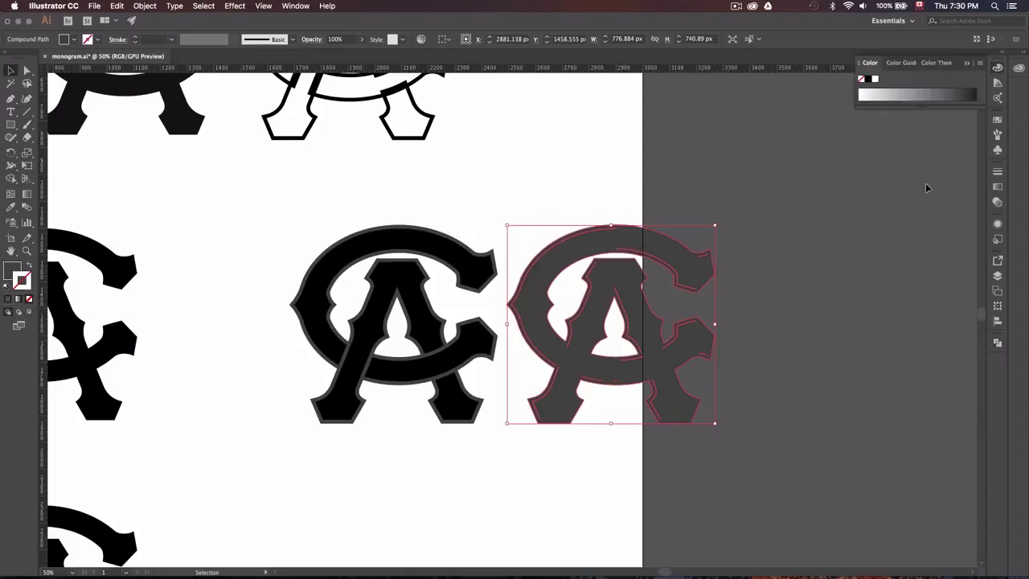
click(998, 172)
key(Return)
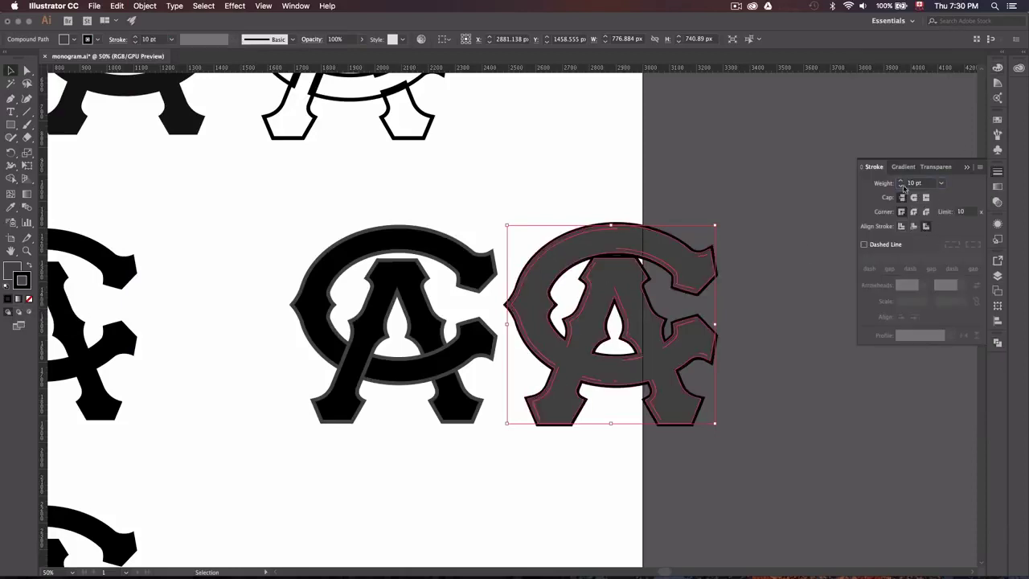
Step: Expand the stroke's appearance and unite the result into a single grey shape
click(153, 9)
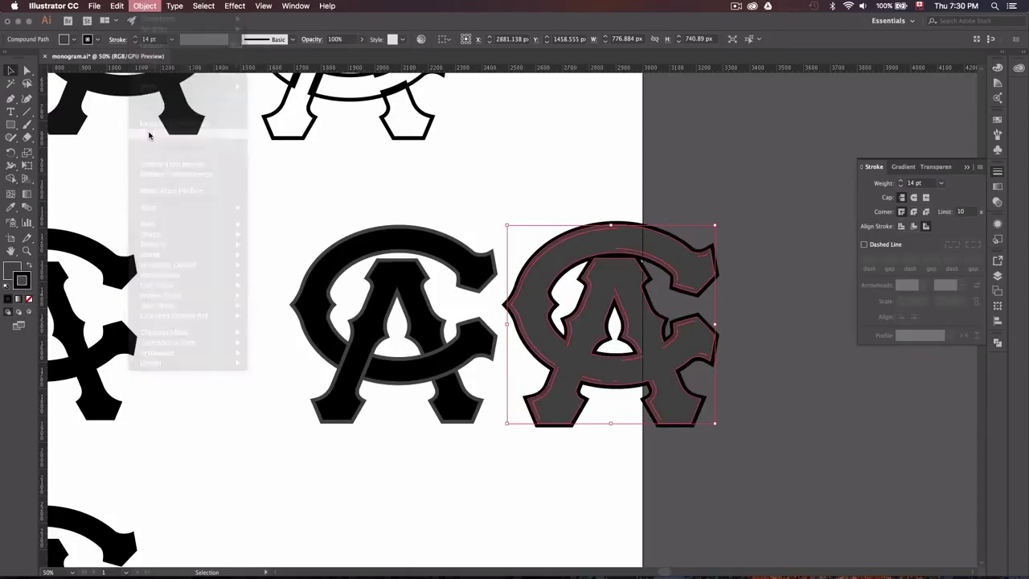
click(174, 123)
double_click(13, 270)
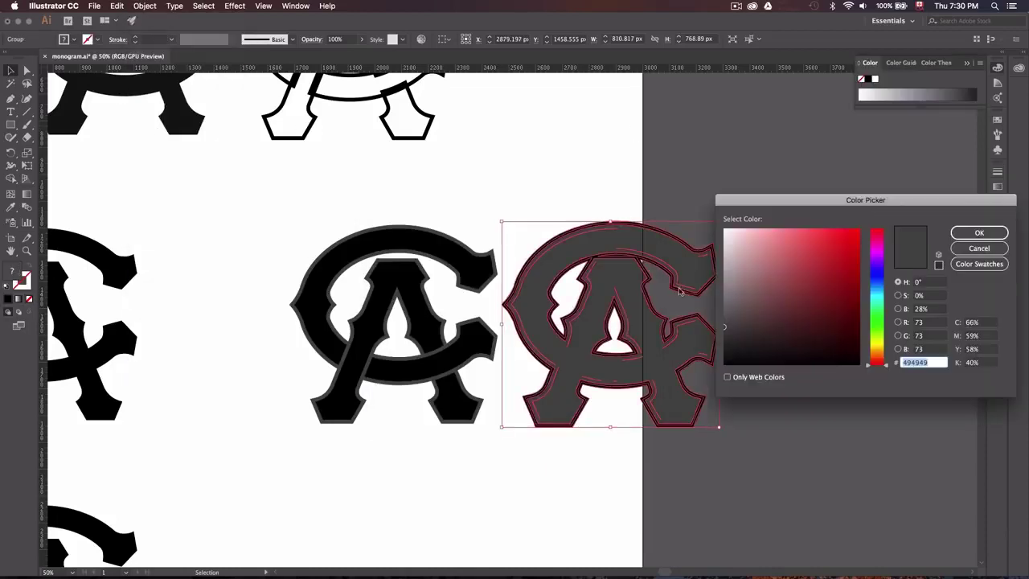
click(979, 232)
key(ctrl+shift+F9)
click(867, 365)
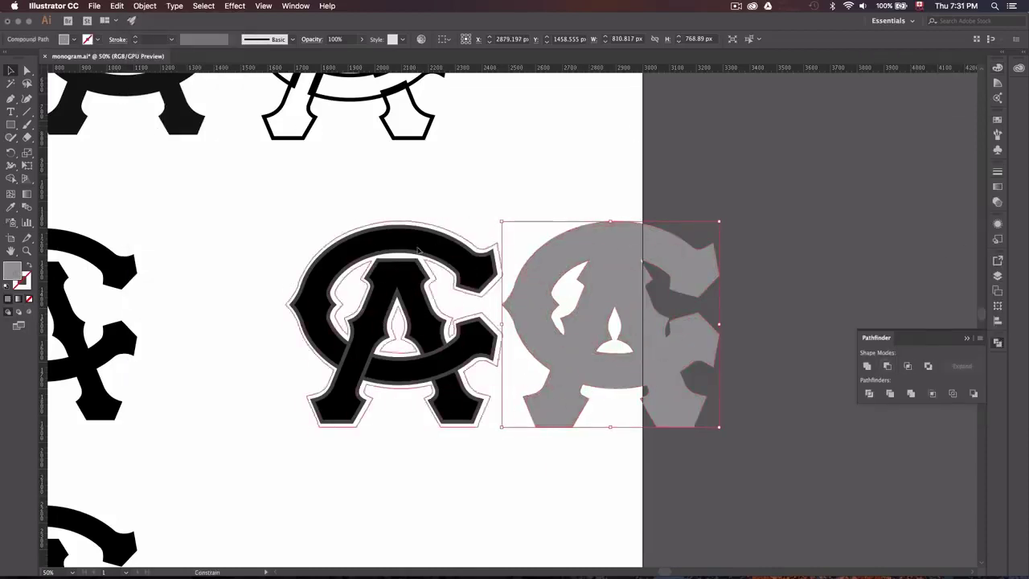
Step: Move the grey shape over the black monogram and send it to the back
mouse_move(670, 298)
mouse_down()
mouse_move(453, 298)
mouse_move(451, 214)
mouse_up()
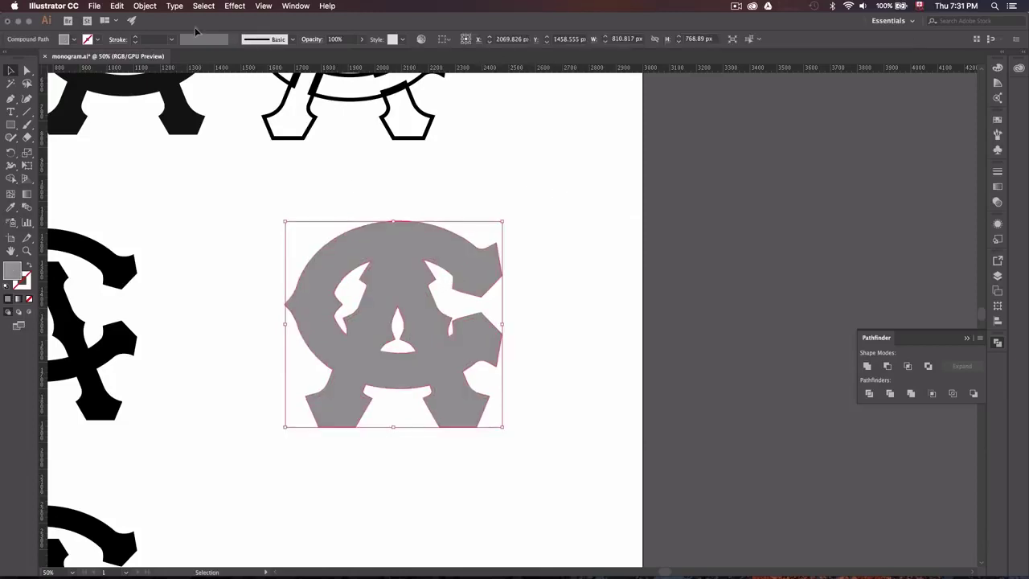
click(145, 5)
click(281, 62)
click(570, 248)
key(z)
click(503, 292)
click(579, 292)
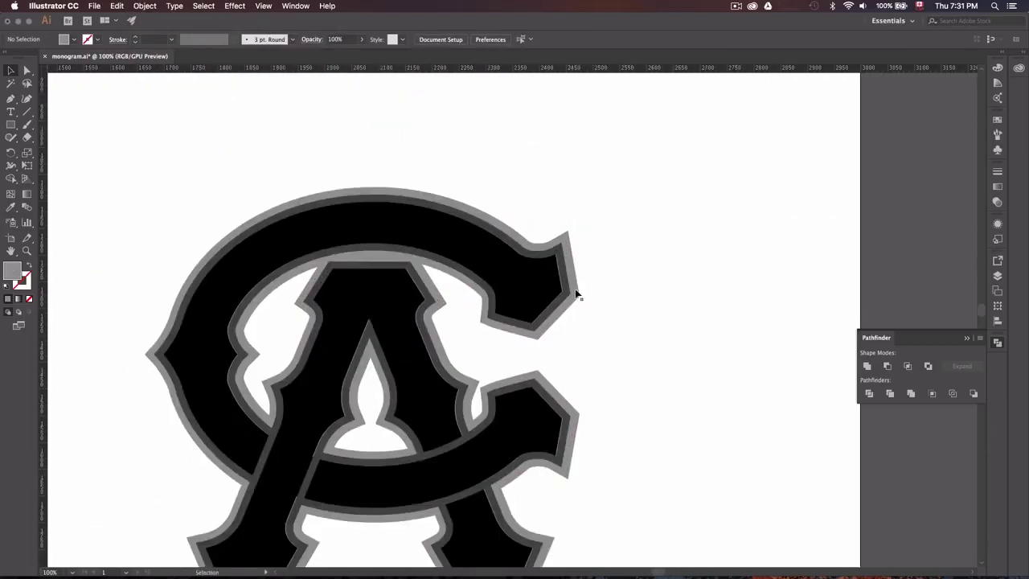
key(v)
click(641, 398)
Step: Set the grey outer shape's fill to light grey #cccccc
scroll(641, 398, left, 5)
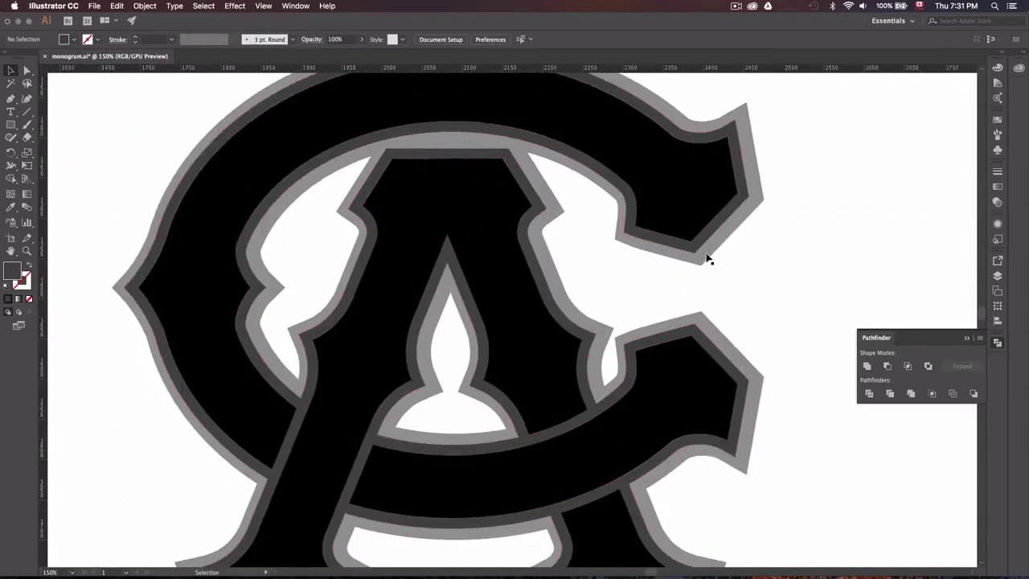
click(708, 259)
double_click(12, 271)
text(cccccc)
key(Return)
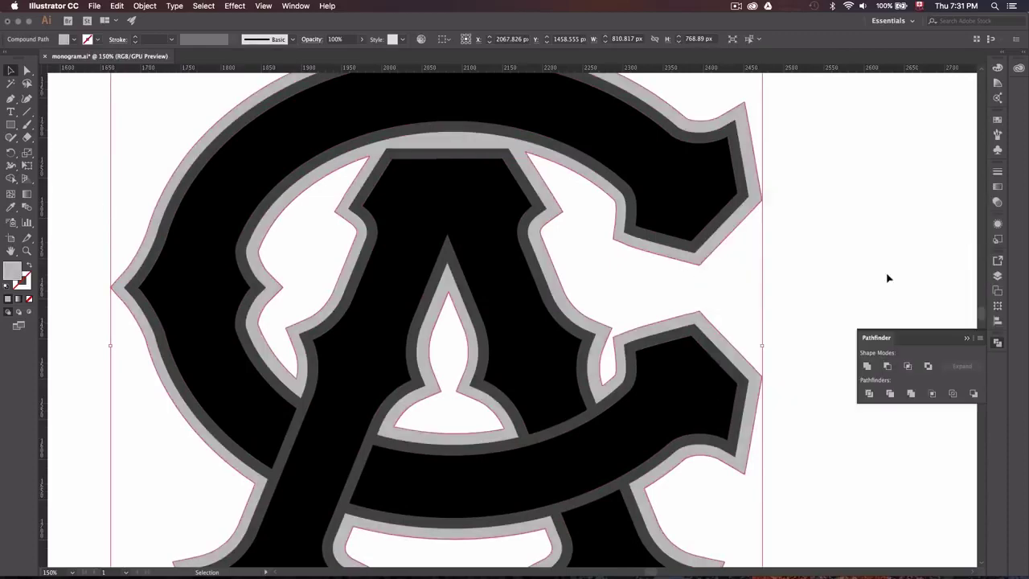
key(ctrl+minus)
key(ctrl+minus)
key(ctrl+minus)
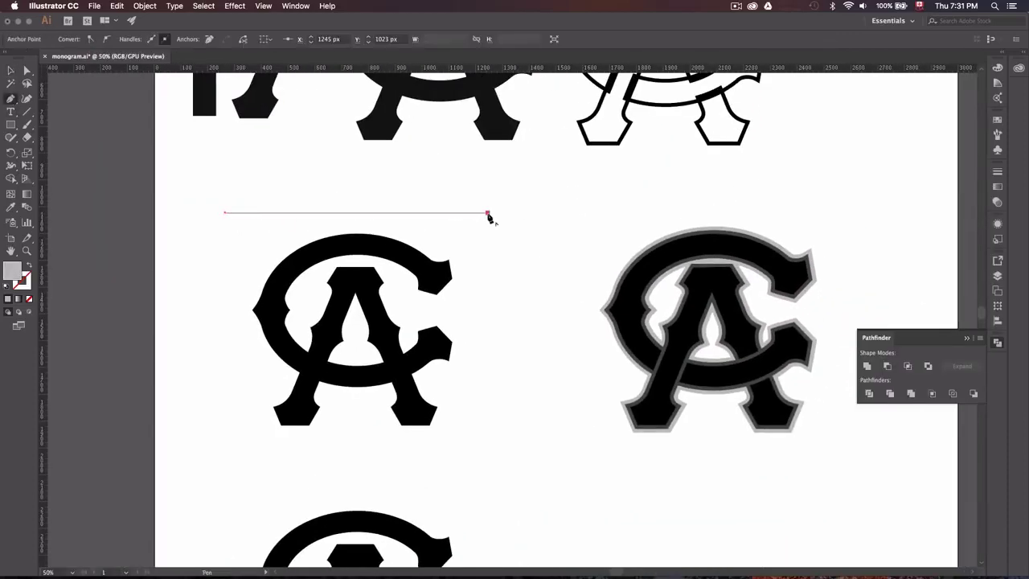
Step: Make the line dark grey #606060 at 2 pt and place a copy straight below
double_click(23, 279)
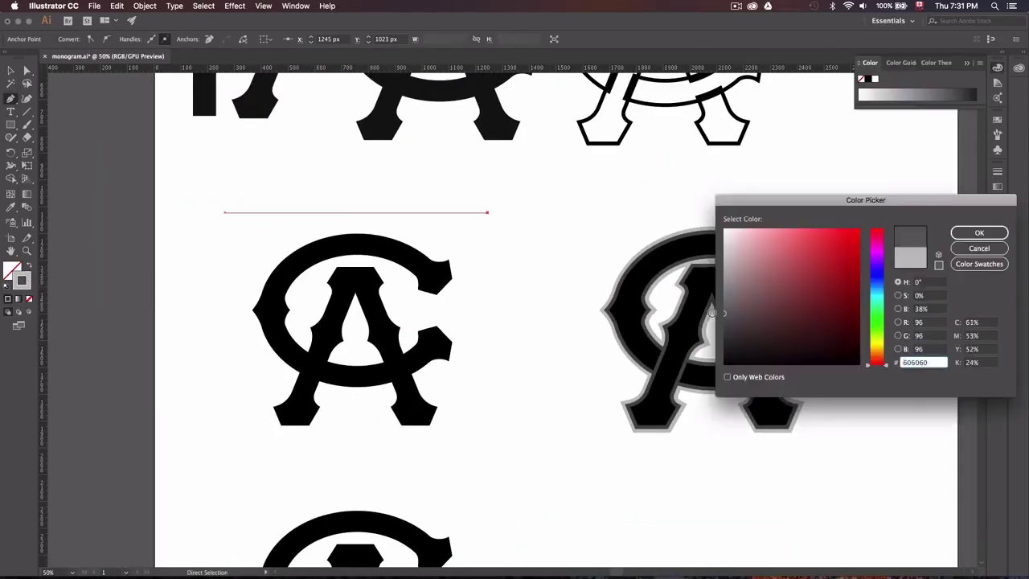
key(Return)
key(ctrl+F10)
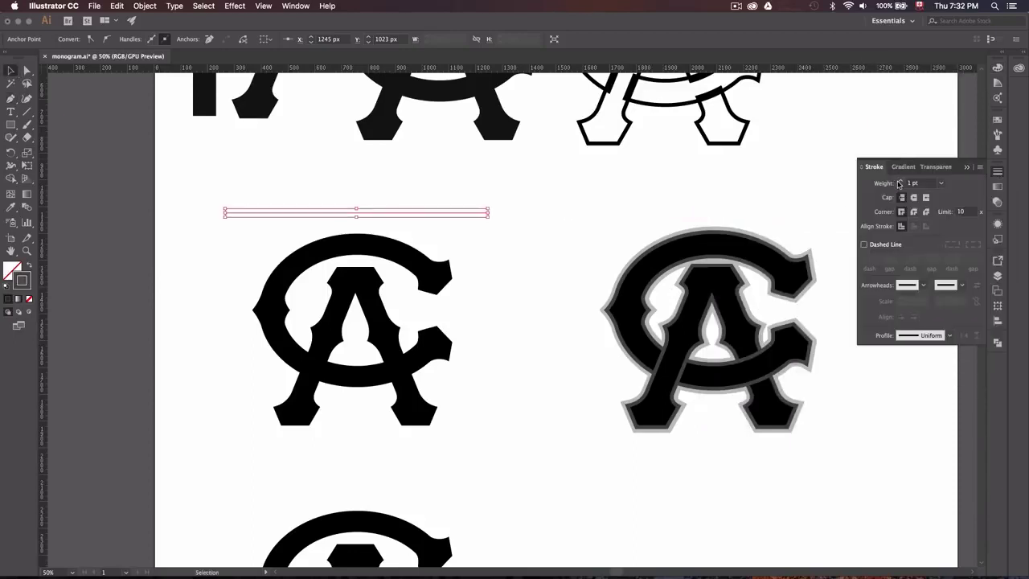
drag(466, 212, 466, 393)
shift+click(479, 213)
Step: Blend the two lines into stripes using 70 specified steps
click(145, 5)
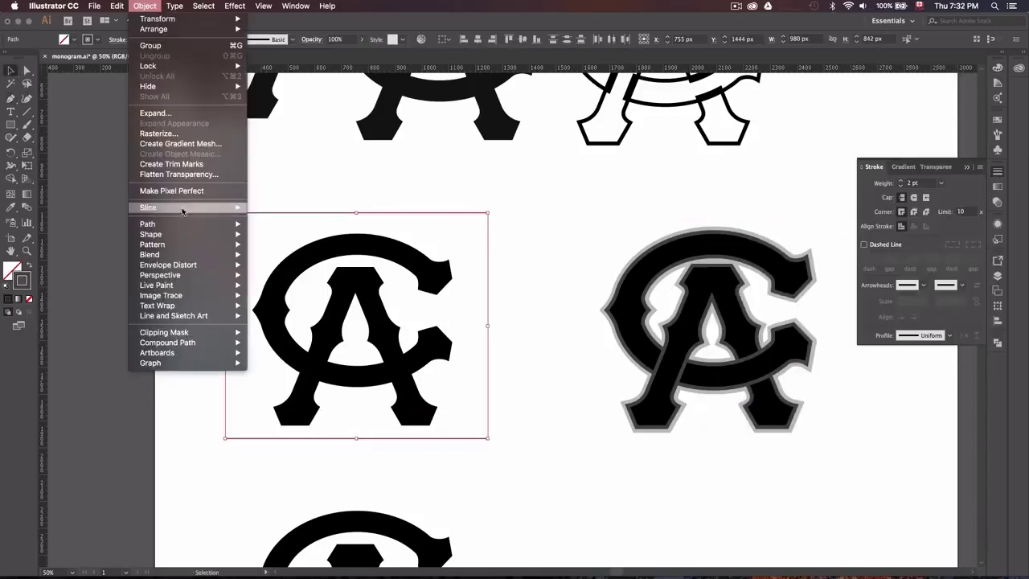
click(269, 254)
click(145, 6)
click(270, 281)
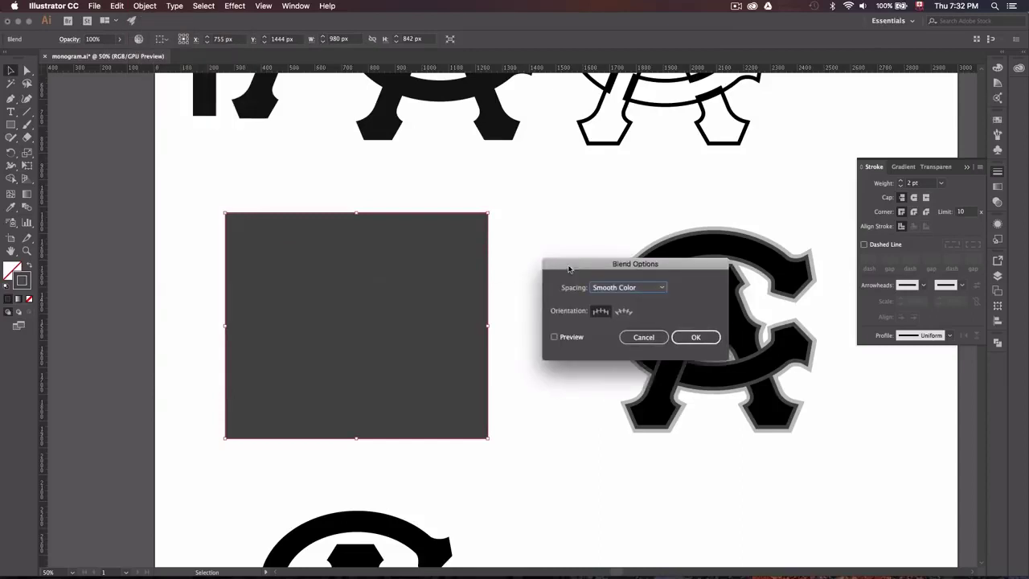
click(555, 337)
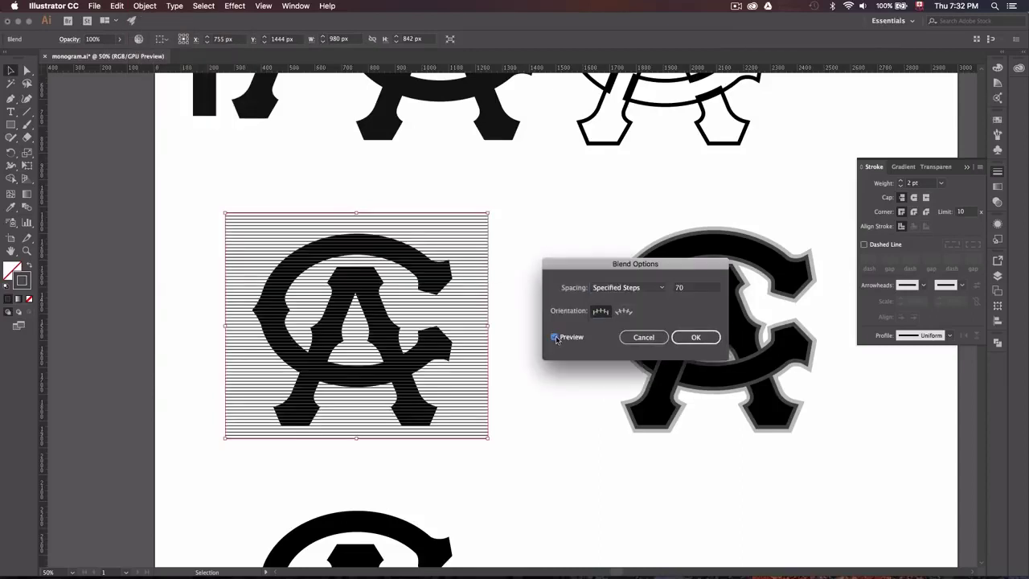
click(711, 338)
scroll(488, 324, down, 1)
key(ctrl+minus)
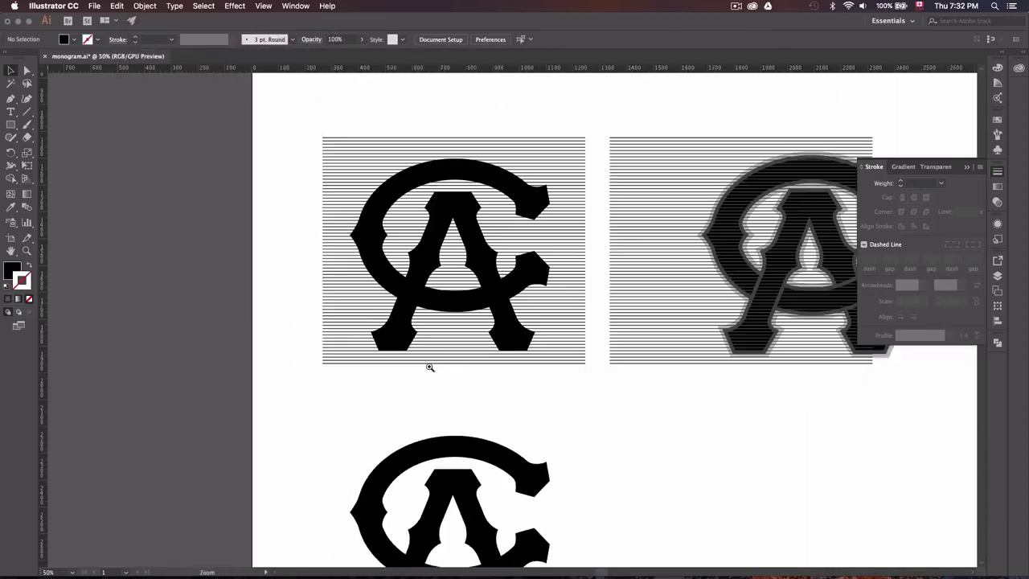
Step: Dismiss the warning and check the monogram's C and A shapes
scroll(431, 368, up, 1)
click(505, 356)
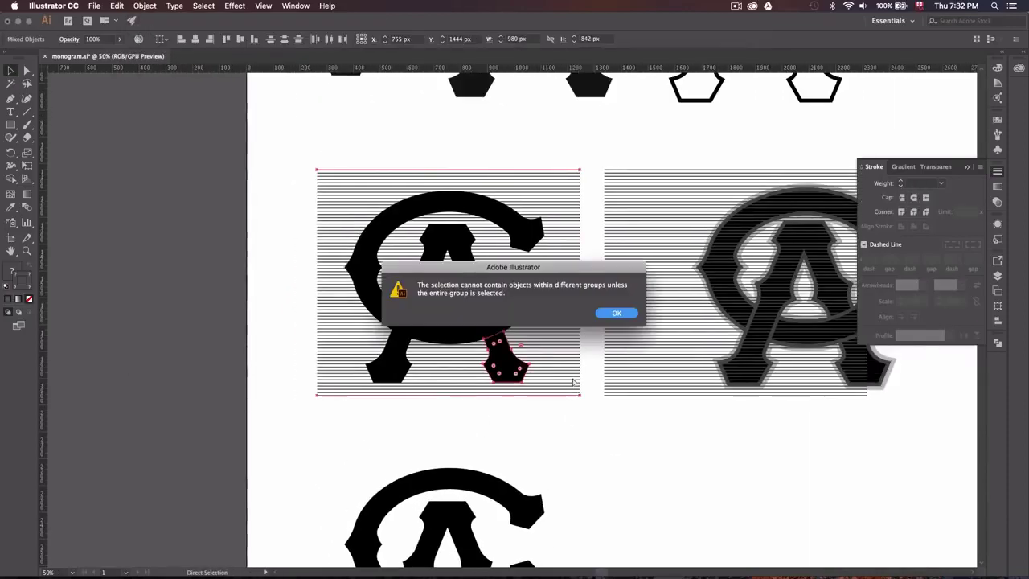
key(Return)
click(661, 414)
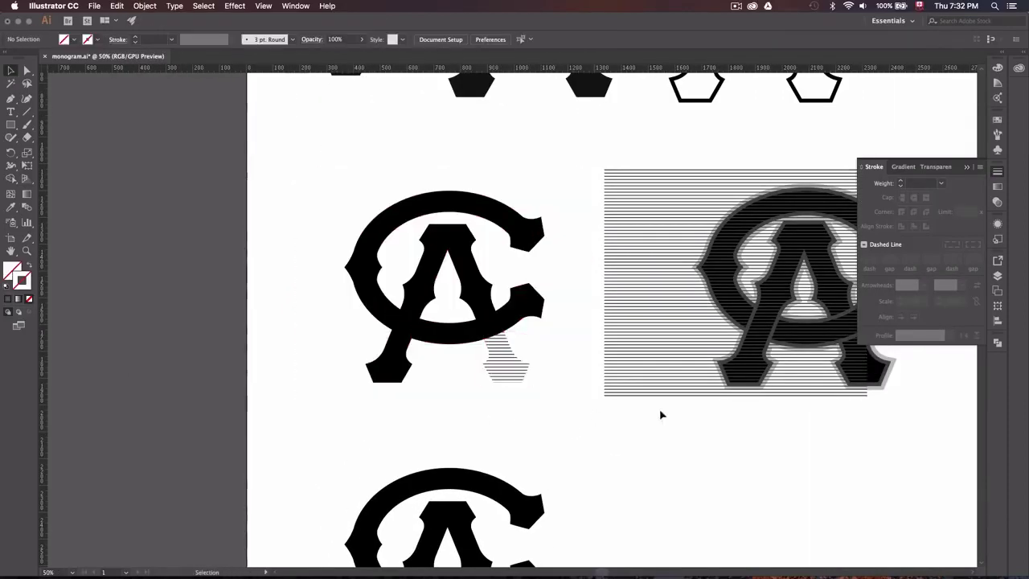
click(486, 361)
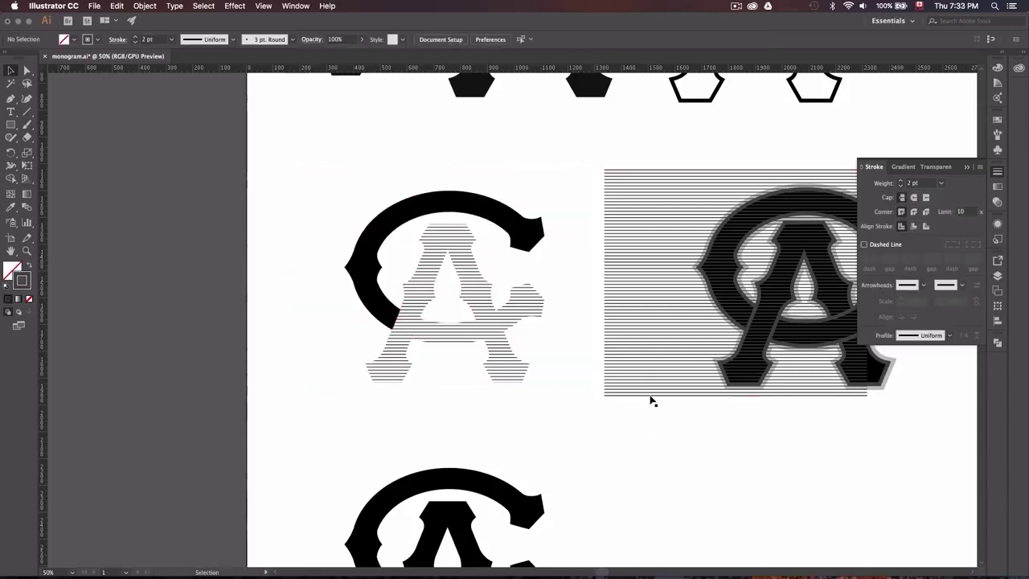
click(361, 223)
key(ctrl+shift+a)
key(ctrl+minus)
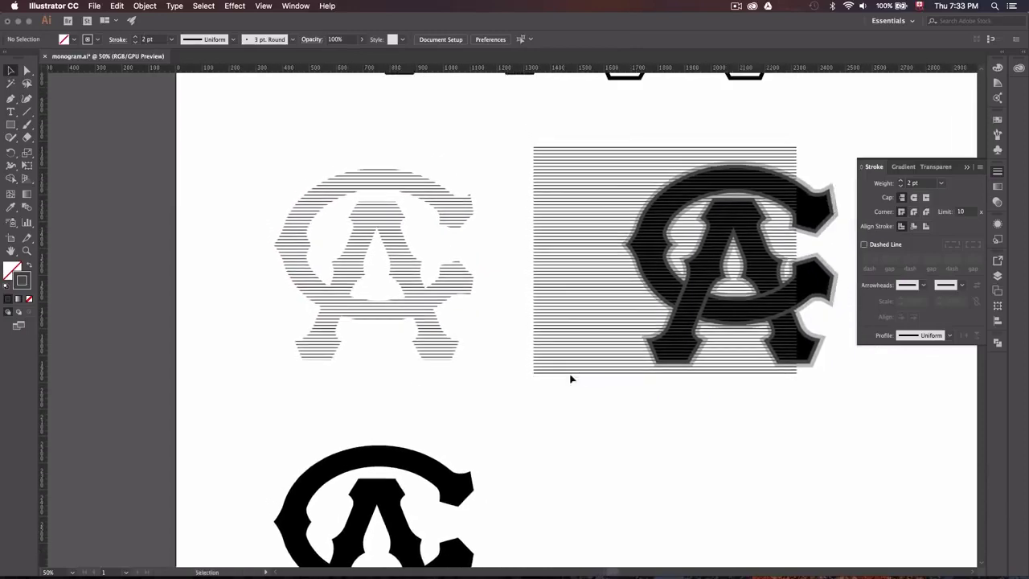
Step: Turn the bottom monogram into an outline-only CA with a 15 pt stroke
click(548, 332)
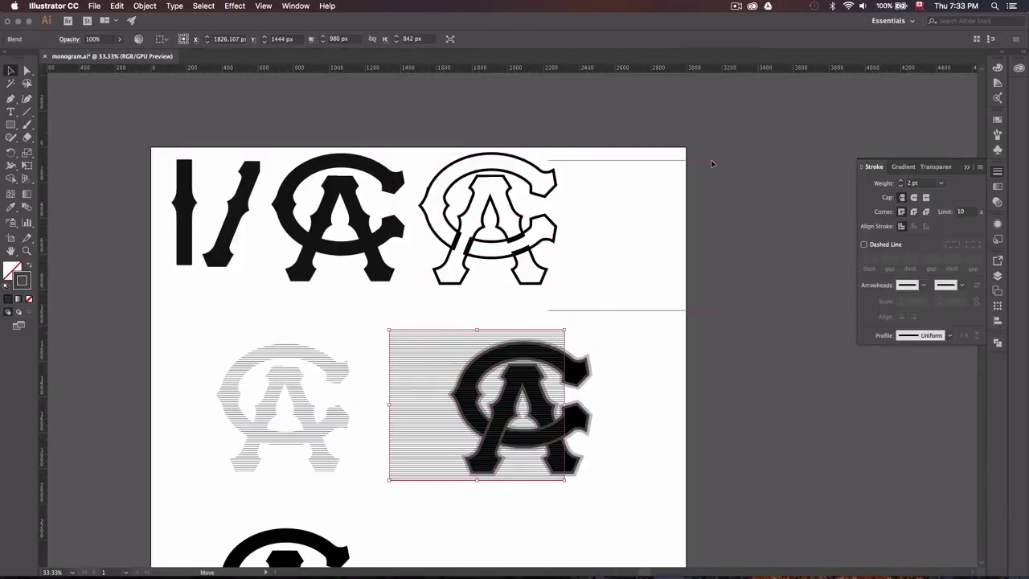
drag(540, 376, 664, 251)
click(459, 426)
key(ctrl+plus)
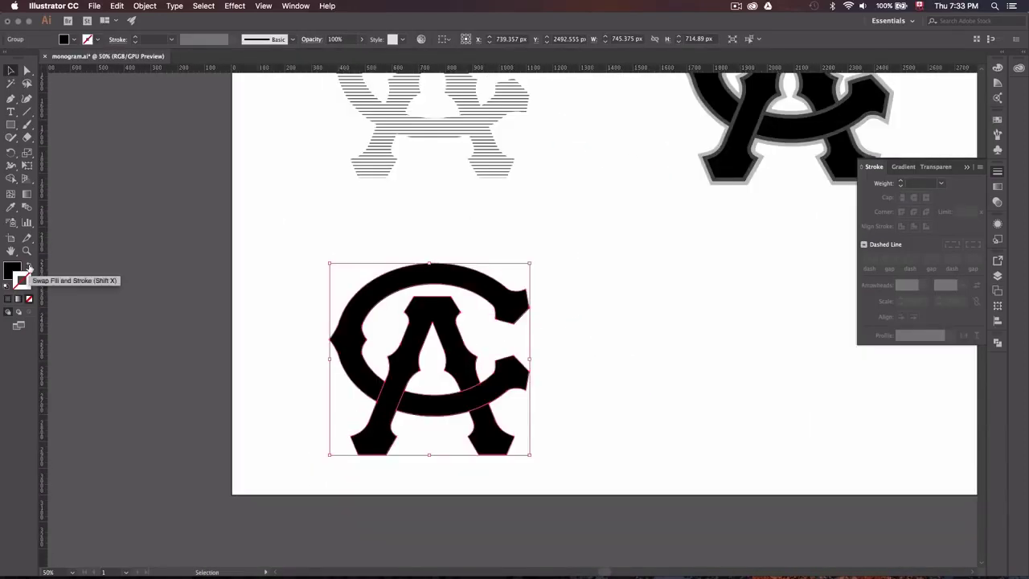
click(29, 266)
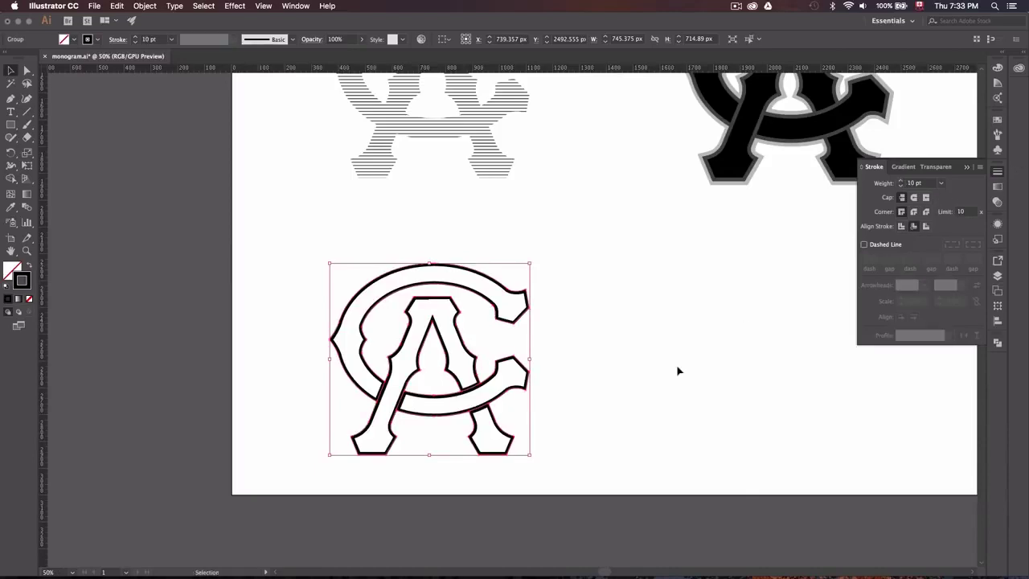
scroll(678, 368, up, 2)
click(336, 478)
Step: Move the outline CA up and centre it over the hatched CA
scroll(335, 477, up, 3)
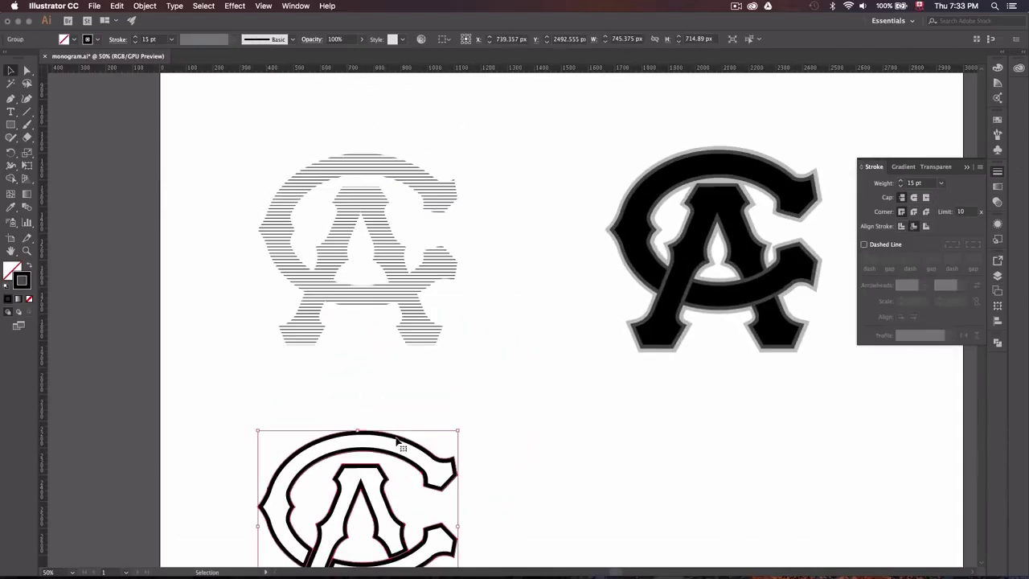
drag(402, 437, 402, 368)
click(266, 302)
drag(221, 521, 338, 305)
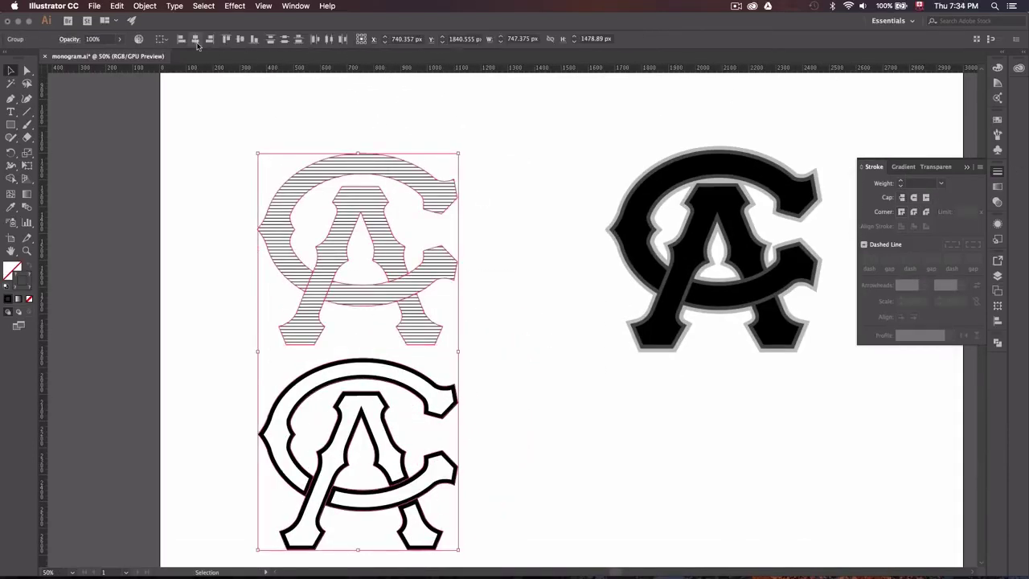
key(ctrl+plus)
key(ctrl+plus)
click(652, 384)
Step: Group the stacked outline and hatched monograms together
click(509, 439)
click(144, 6)
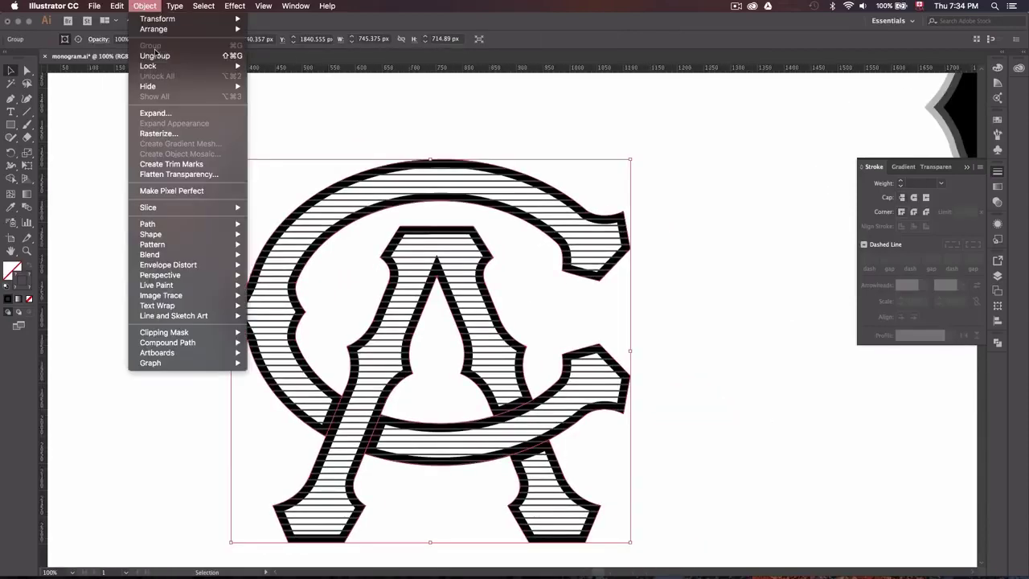
click(161, 53)
click(644, 388)
key(ctrl+minus)
Step: Centre the striped monogram horizontally and vertically on the black grey-outlined CA
click(707, 322)
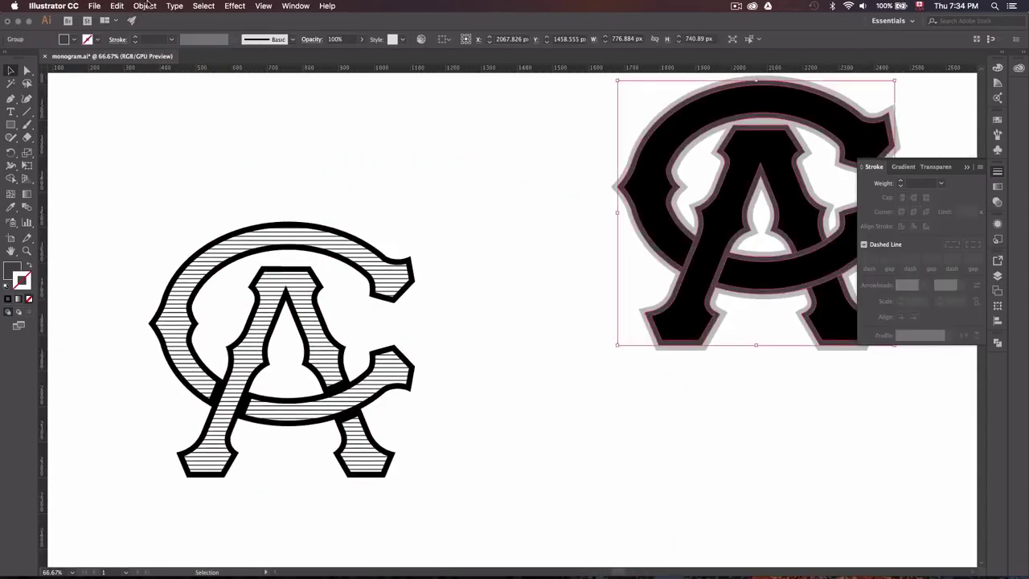
click(207, 464)
key(ctrl+minus)
click(587, 410)
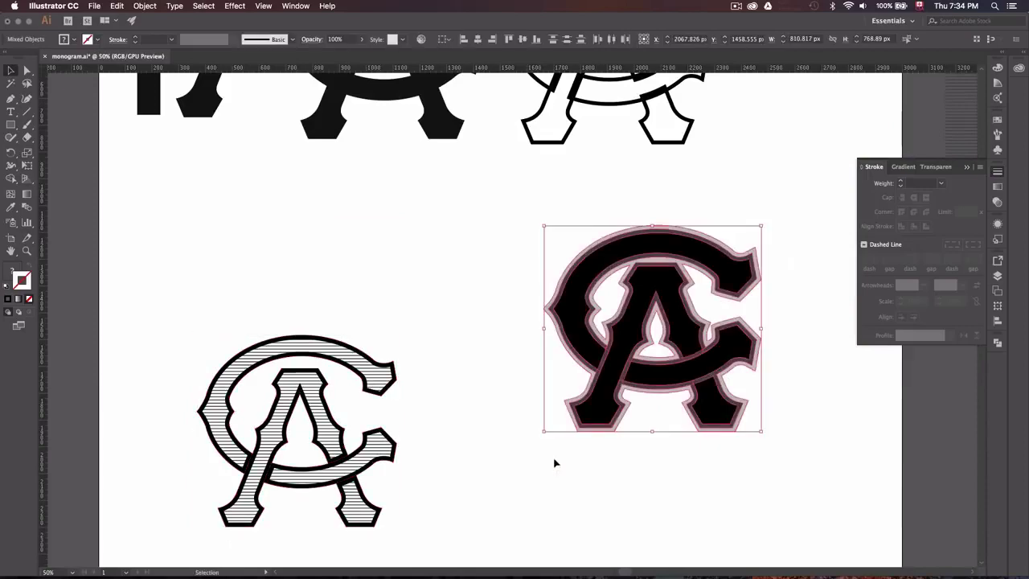
shift+click(241, 482)
click(194, 38)
click(240, 39)
Step: Zoom and pan to inspect the combined monogram
click(462, 334)
drag(463, 334, 603, 356)
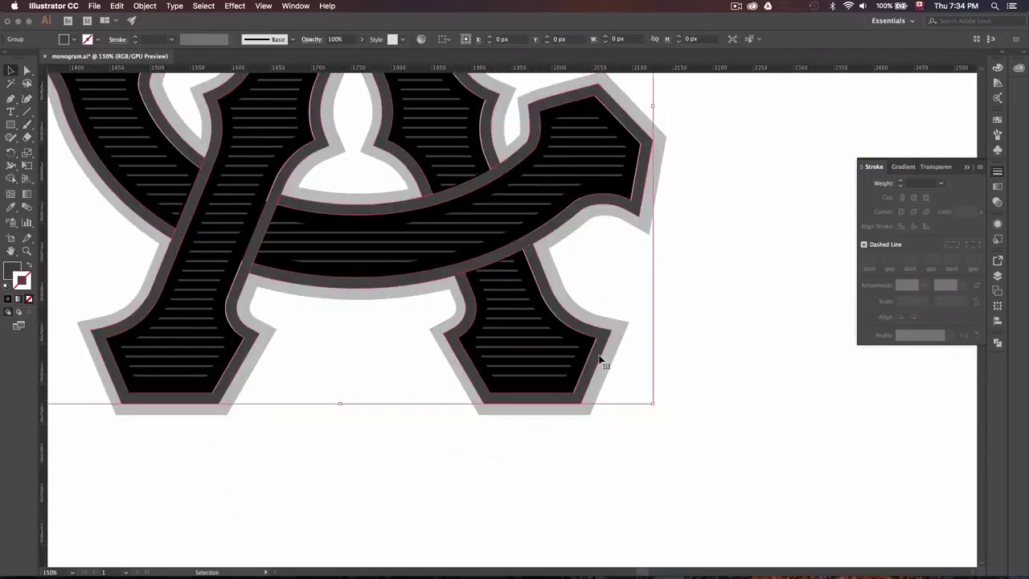
key(ctrl+shift+a)
click(975, 169)
key(ctrl+minus)
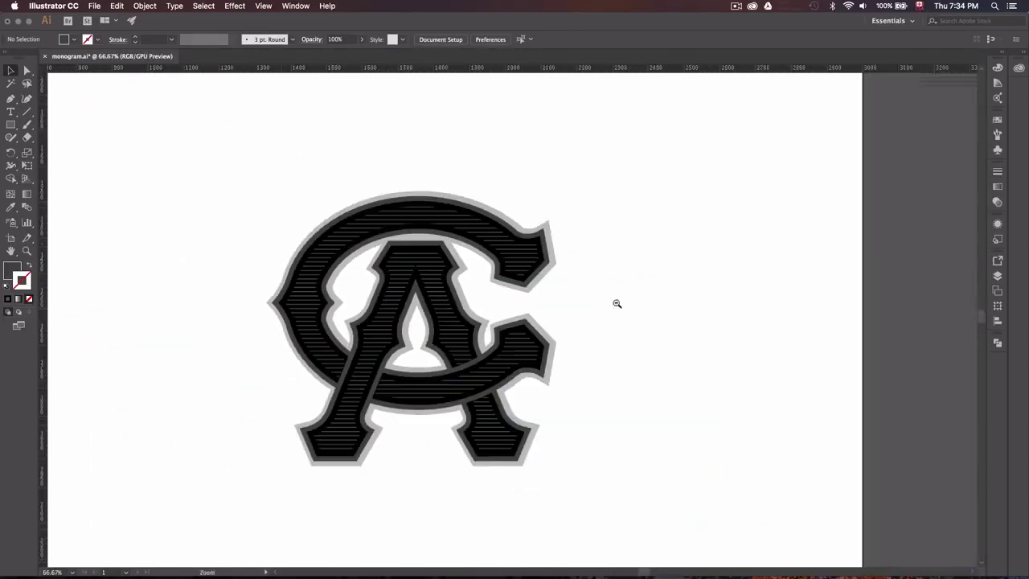
click(617, 426)
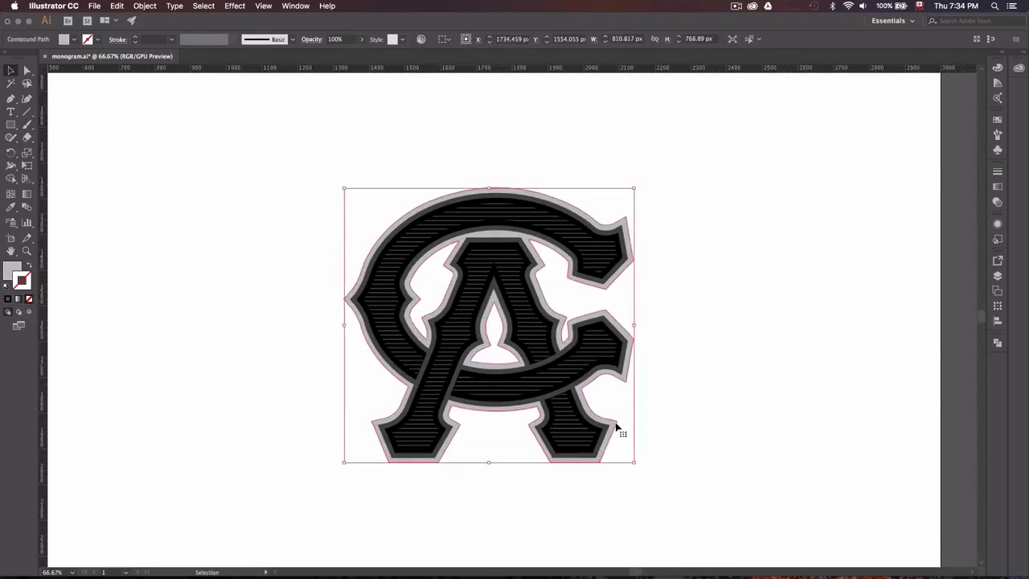
click(658, 414)
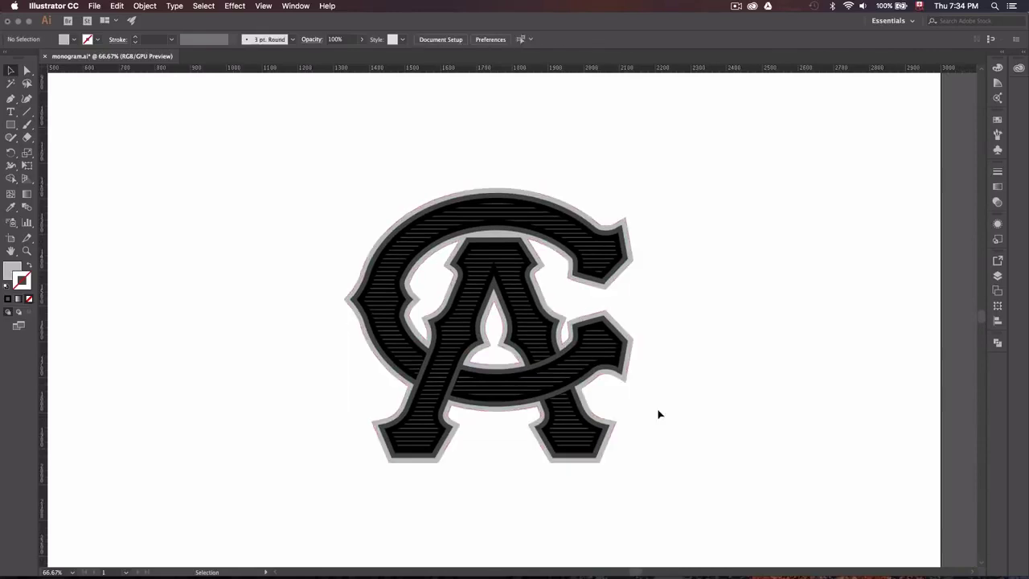
Step: Select all the monogram artwork, copy it and paste it into Photoshop as a smart object
key(ctrl+a)
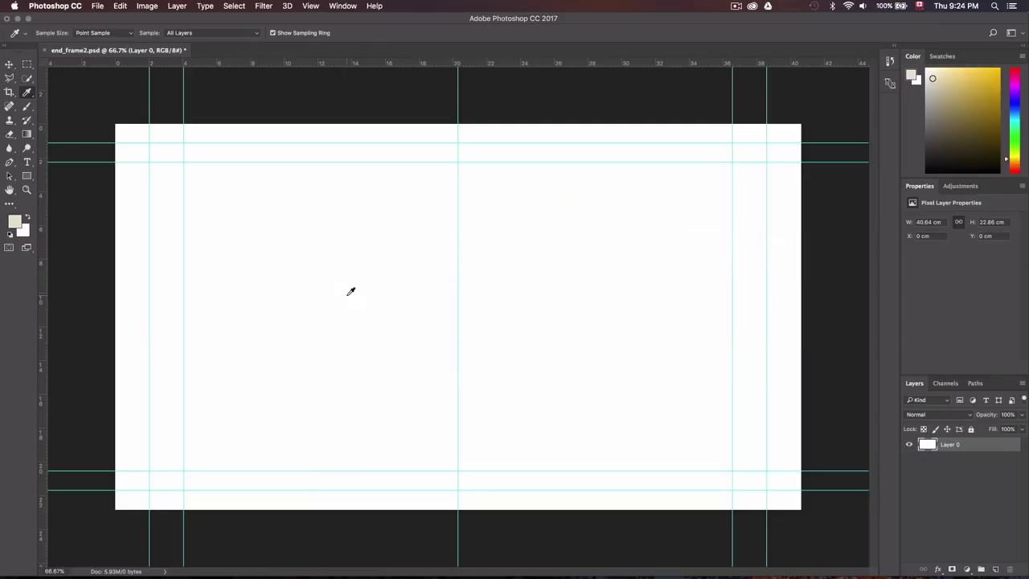
key(ctrl+v)
key(Return)
key(Return)
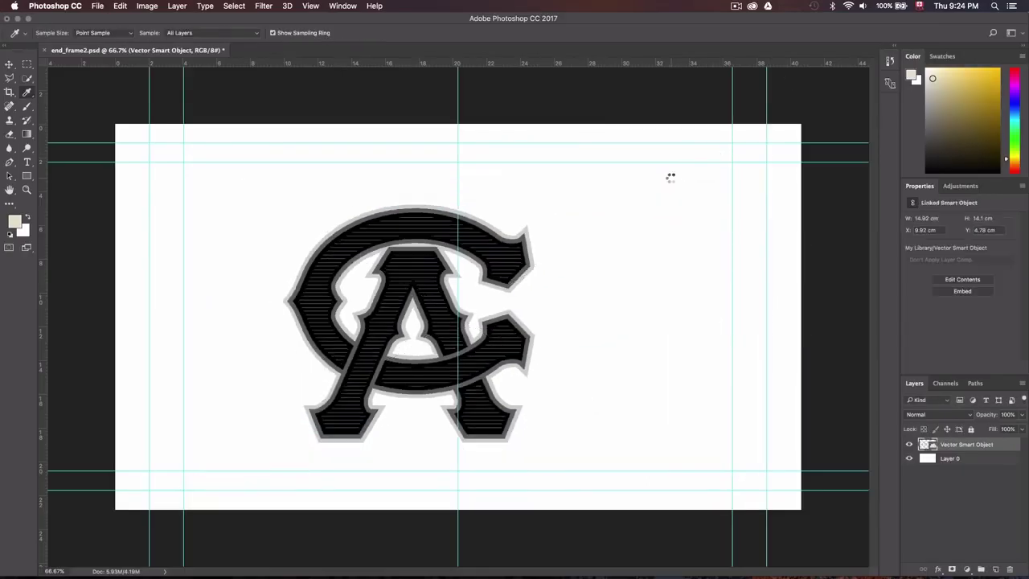
Step: Fill the background Layer 0 with pale cream #f3efc3
click(950, 458)
key(shift+BackSpace)
click(397, 231)
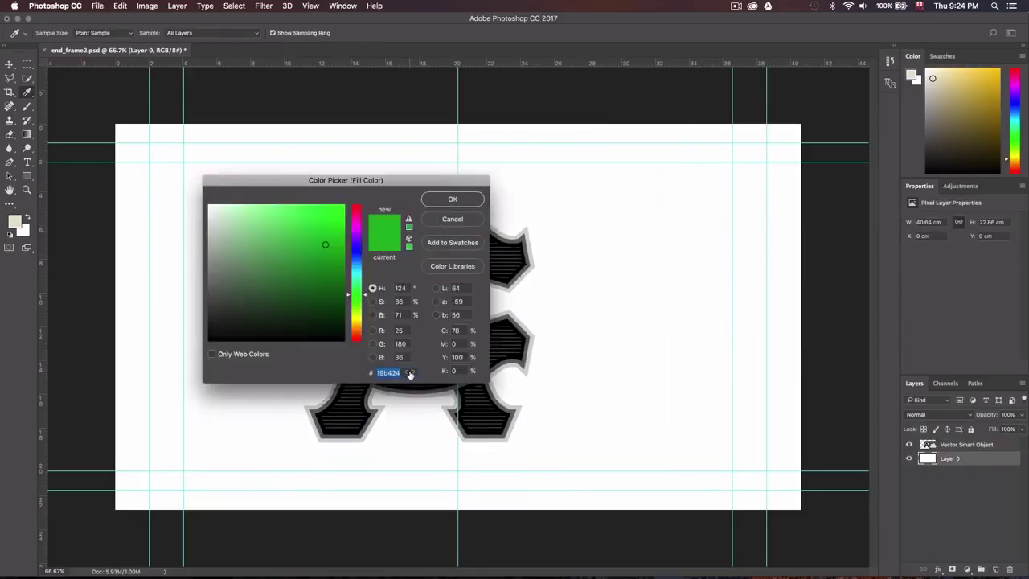
drag(350, 324, 350, 320)
click(234, 211)
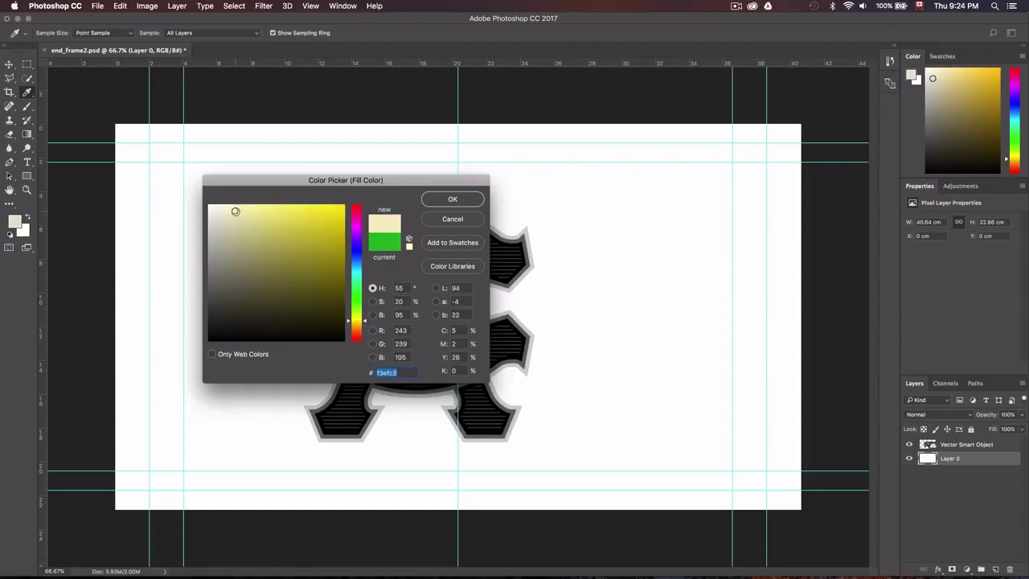
click(453, 198)
key(Return)
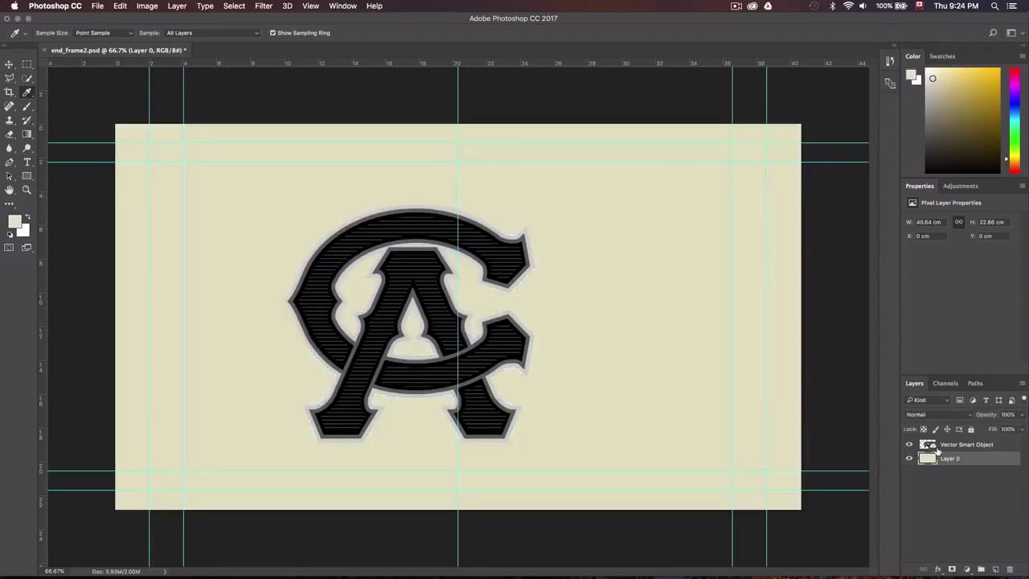
click(937, 445)
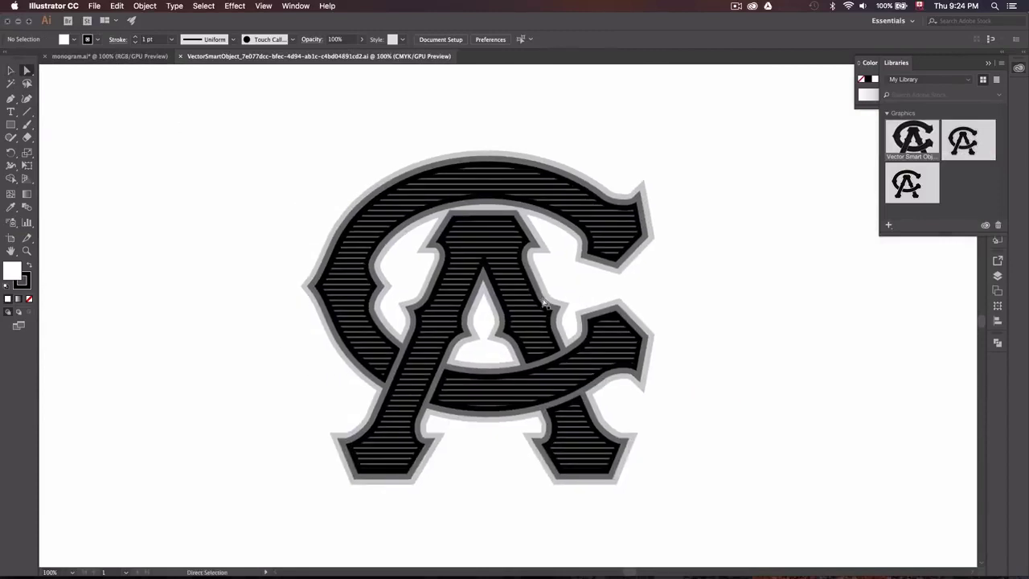
Step: Recolour the monogram's outer outline to tan #aaa17b and save the smart object
click(545, 304)
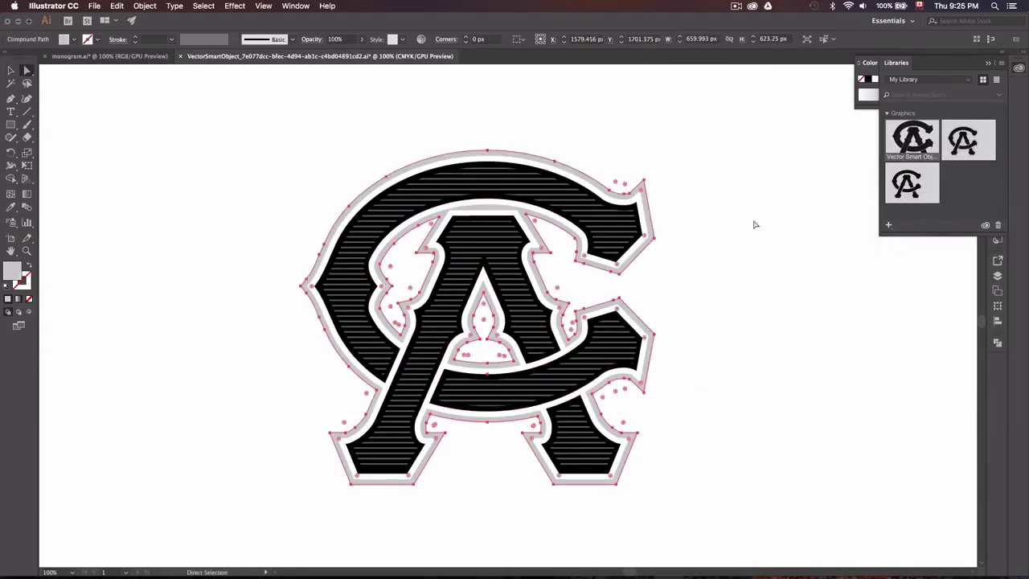
click(981, 234)
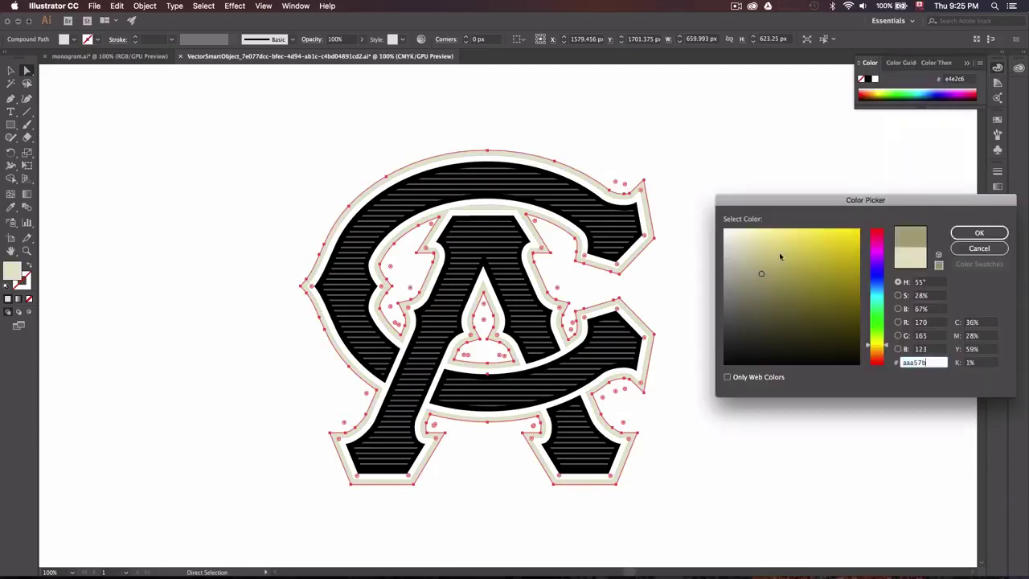
key(Return)
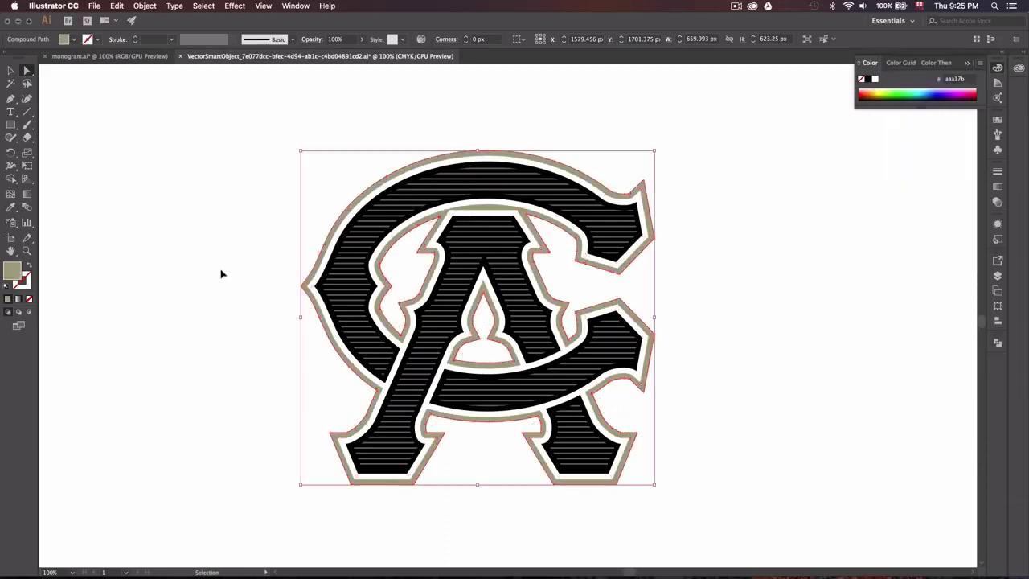
key(super+Tab)
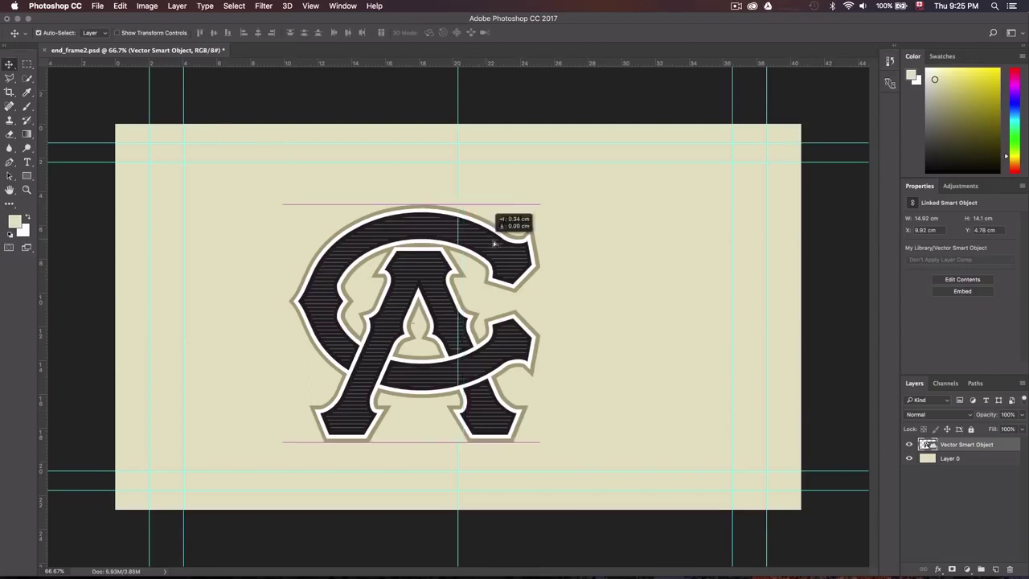
Step: Move the monogram right and enlarge it with Free Transform
drag(483, 243, 512, 248)
key(ctrl+t)
drag(563, 190, 740, 163)
key(Return)
key(shift+Right)
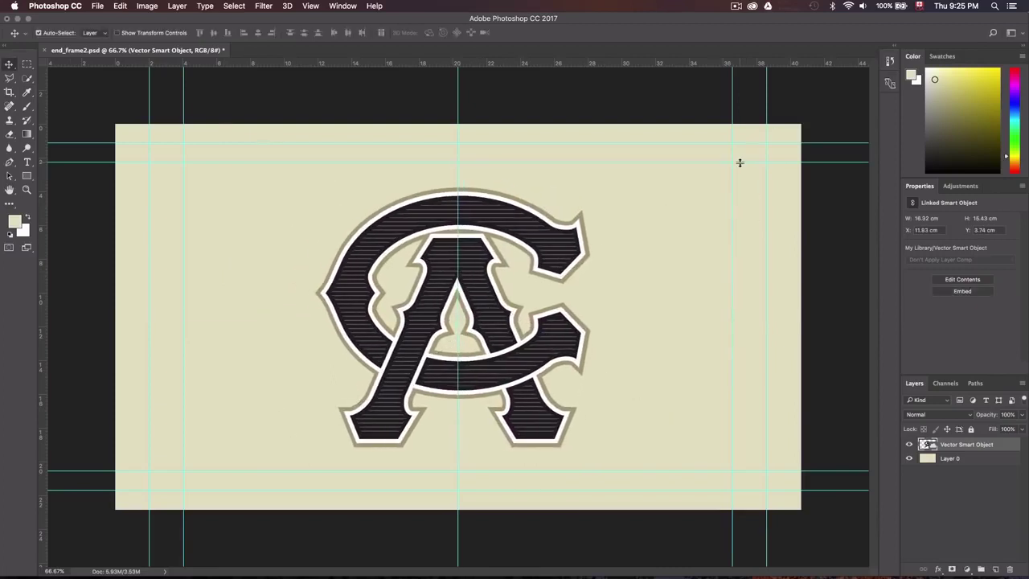
Step: Load the monogram's shape as a selection and fill it with tan for the shadow
ctrl+click(928, 444)
click(953, 458)
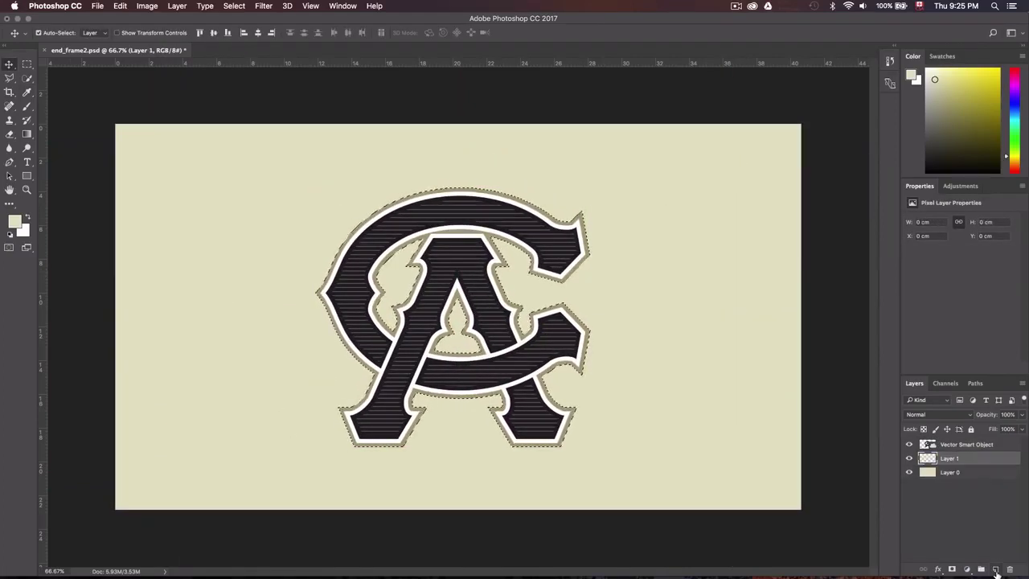
key(shift+F5)
click(398, 230)
click(459, 198)
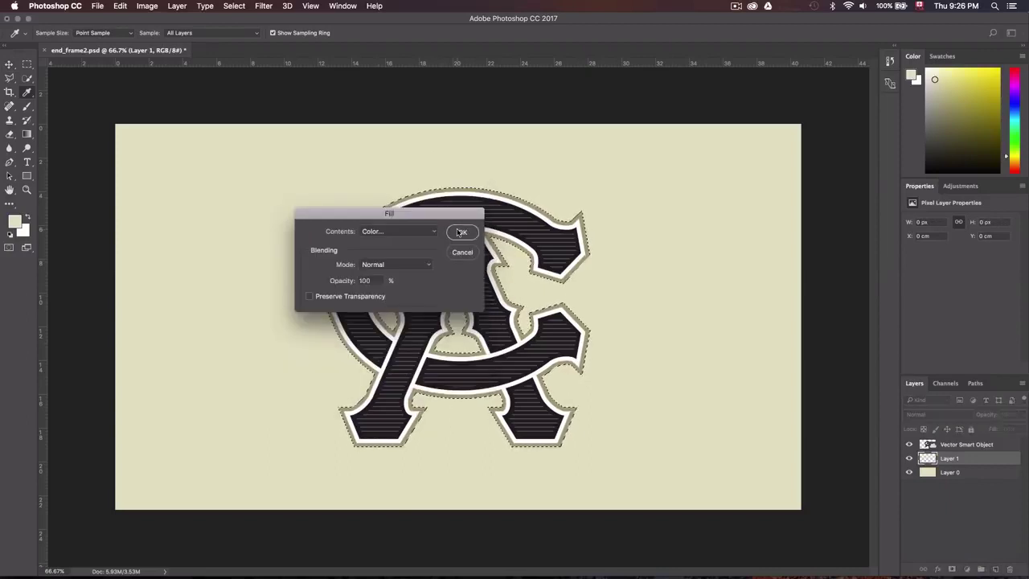
click(460, 233)
key(v)
key(ctrl+d)
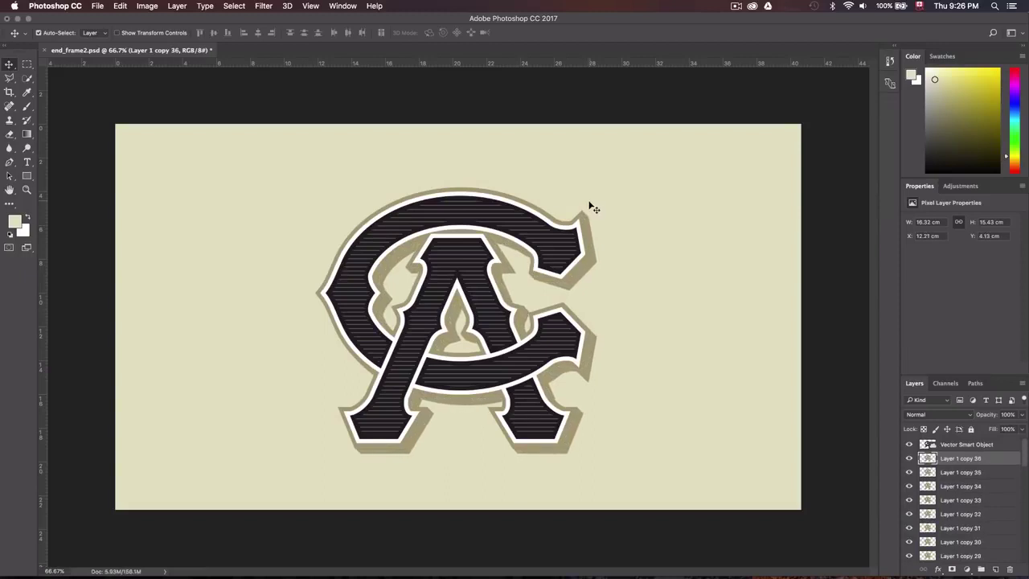
Step: Group all the shadow copy layers into Group 1
scroll(946, 529, down, 5)
scroll(961, 514, up, 6)
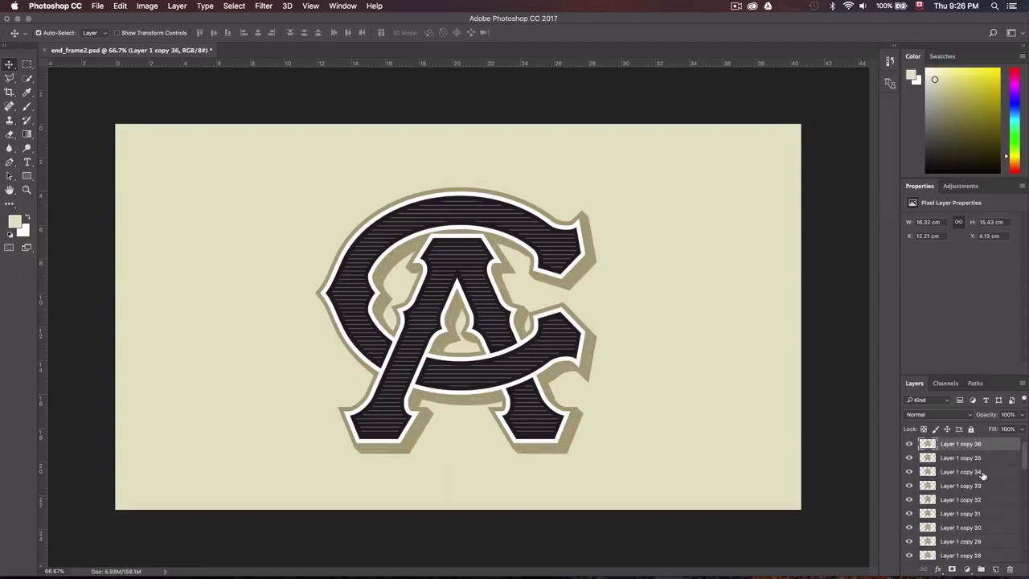
click(961, 445)
key(ctrl+alt+a)
key(ctrl+g)
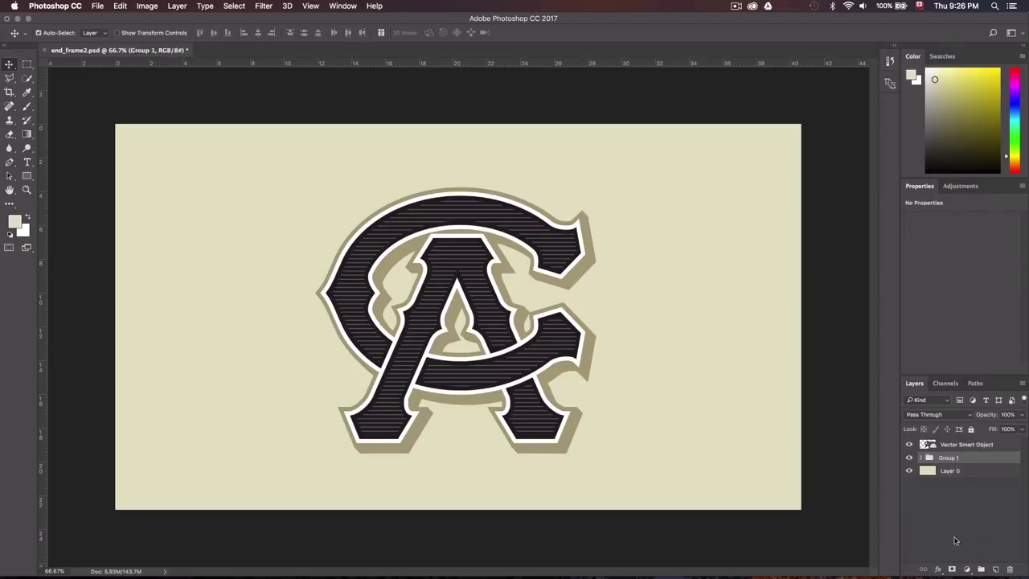
Step: Scale the Vector Smart Object logo down slightly
click(954, 445)
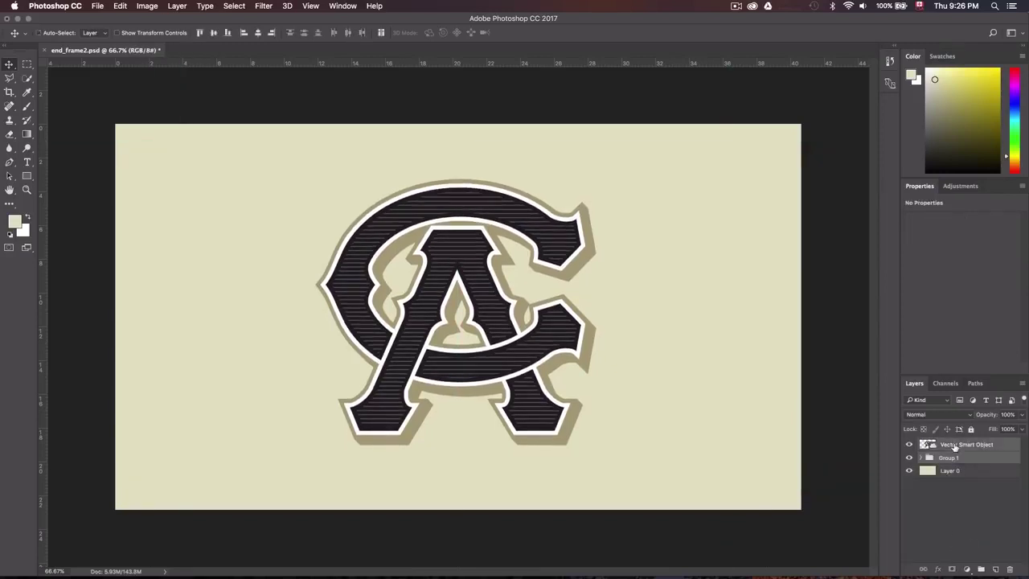
key(ctrl+t)
drag(597, 180, 579, 184)
key(Return)
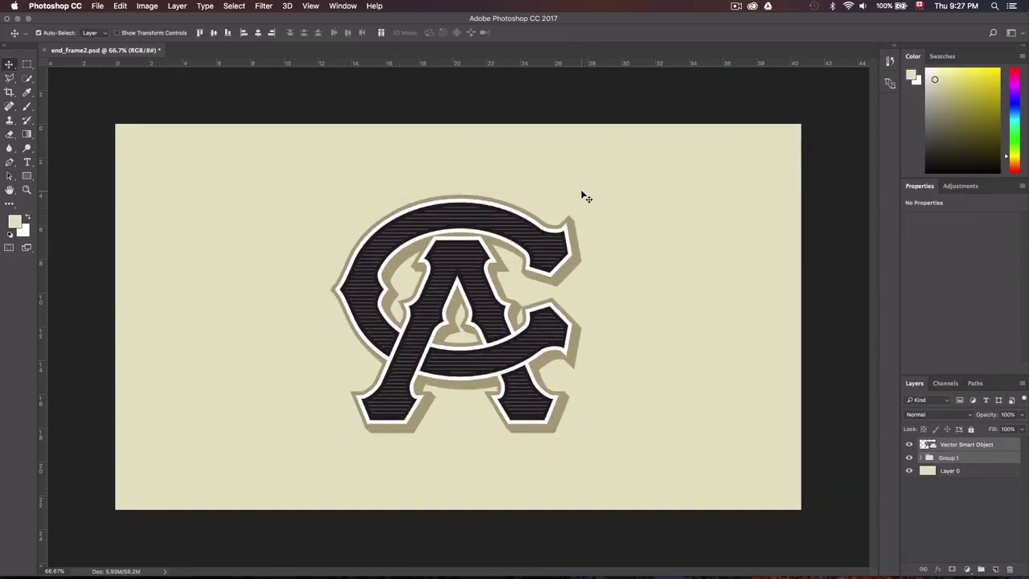